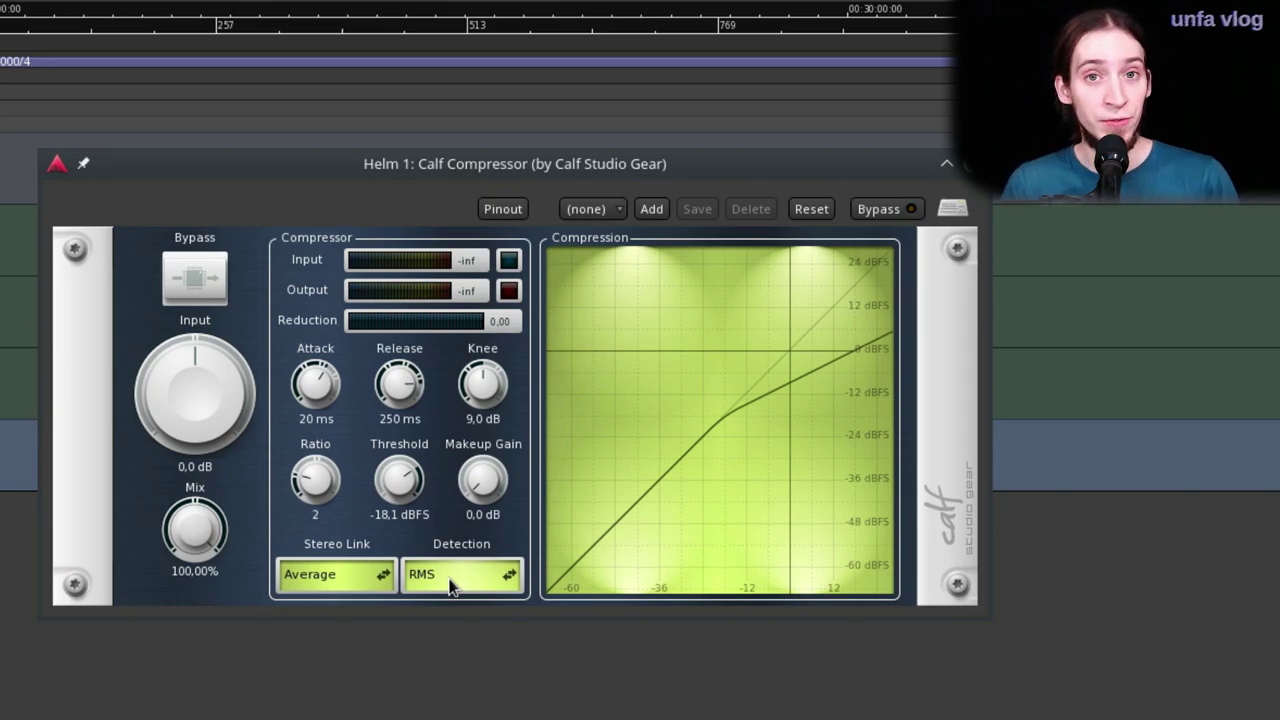
Set the Calf Compressor's attack to 0.01 ms, knee to 0.0 dB and ratio to about 20.
{"action": "key", "text": "Home"}
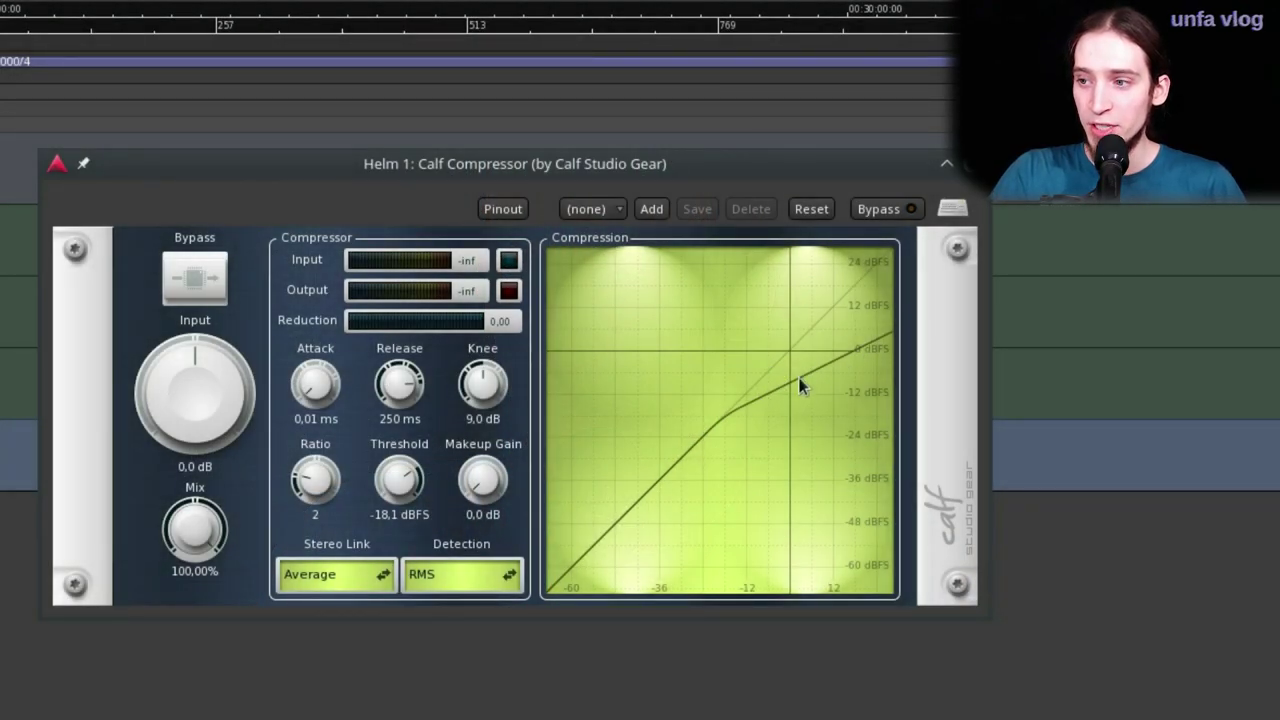
{"action": "left_click_drag", "start_coordinate": [500, 390], "coordinate": [500, 625]}
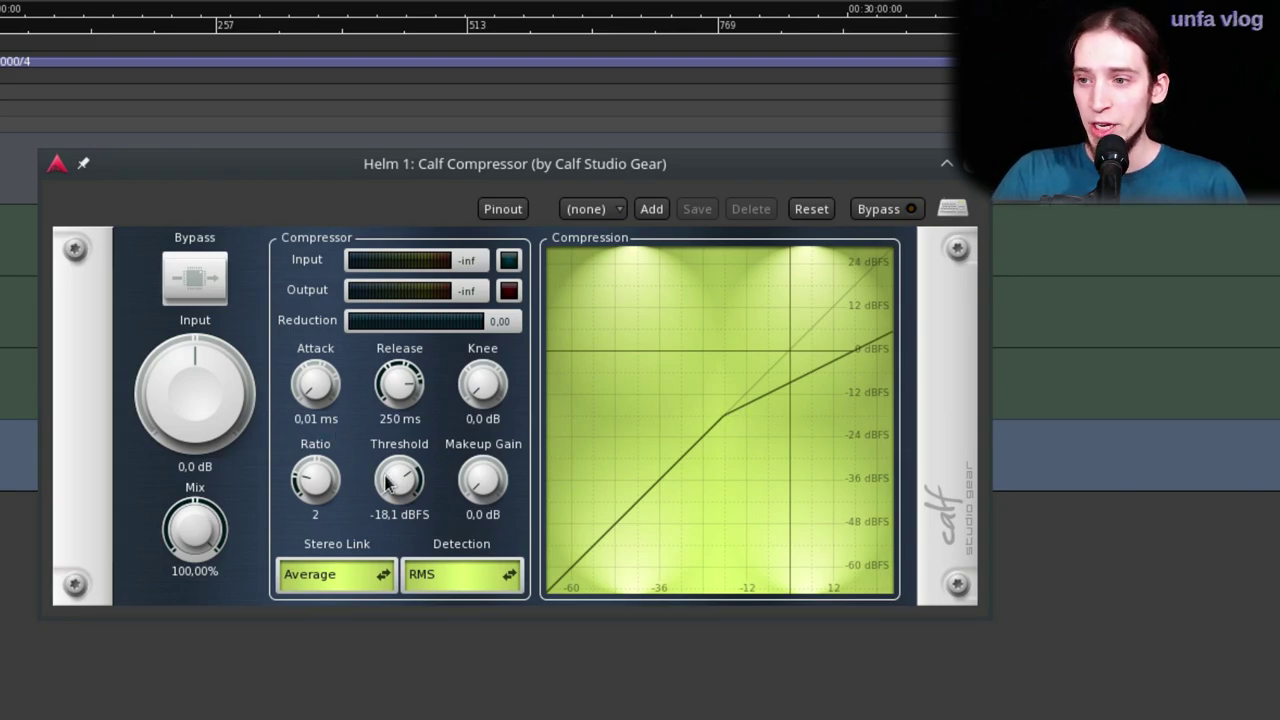
{"action": "left_click_drag", "start_coordinate": [338, 483], "coordinate": [366, 338]}
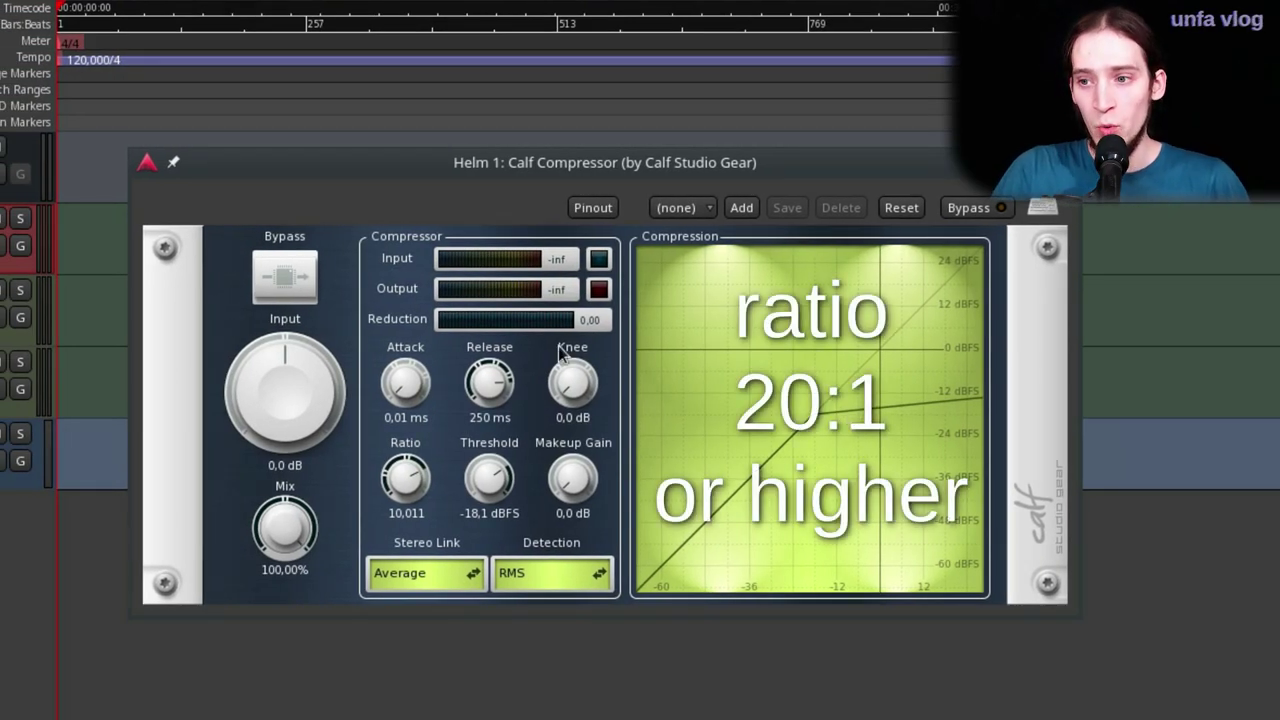
{"action": "left_click_drag", "start_coordinate": [418, 478], "coordinate": [403, 419]}
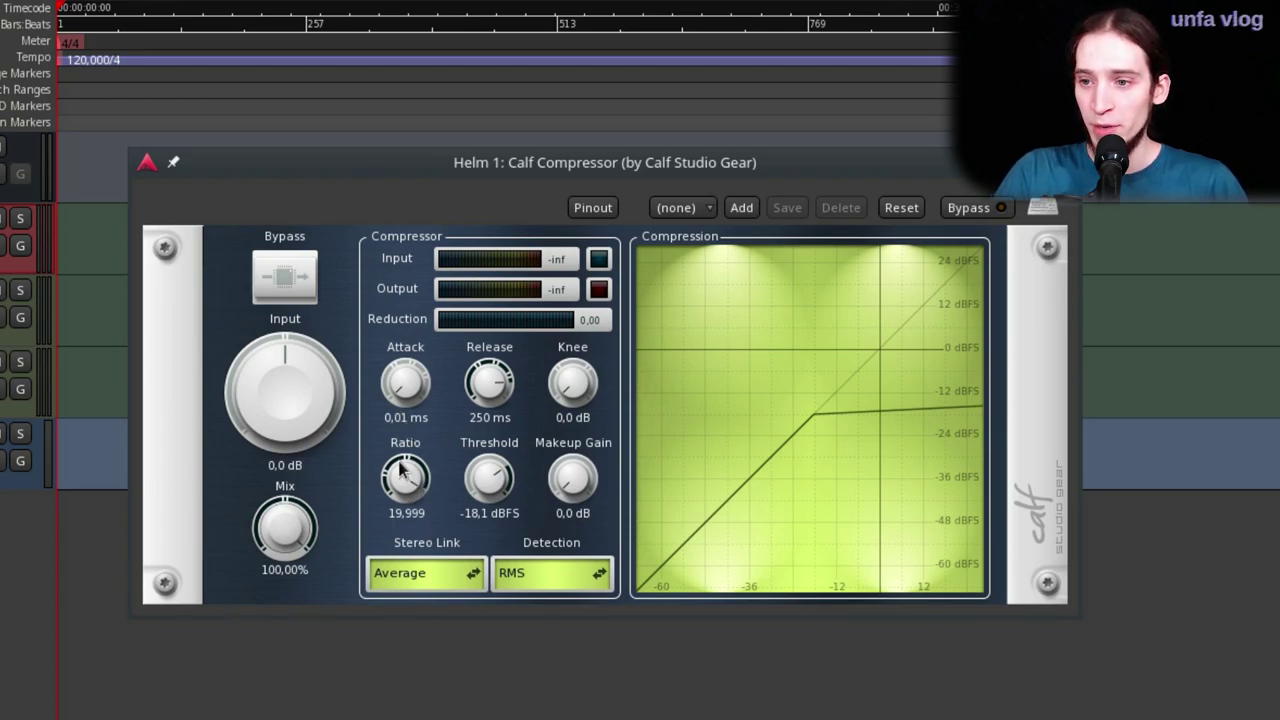
{"action": "scroll", "coordinate": [413, 478], "scroll_direction": "up", "scroll_amount": 1}
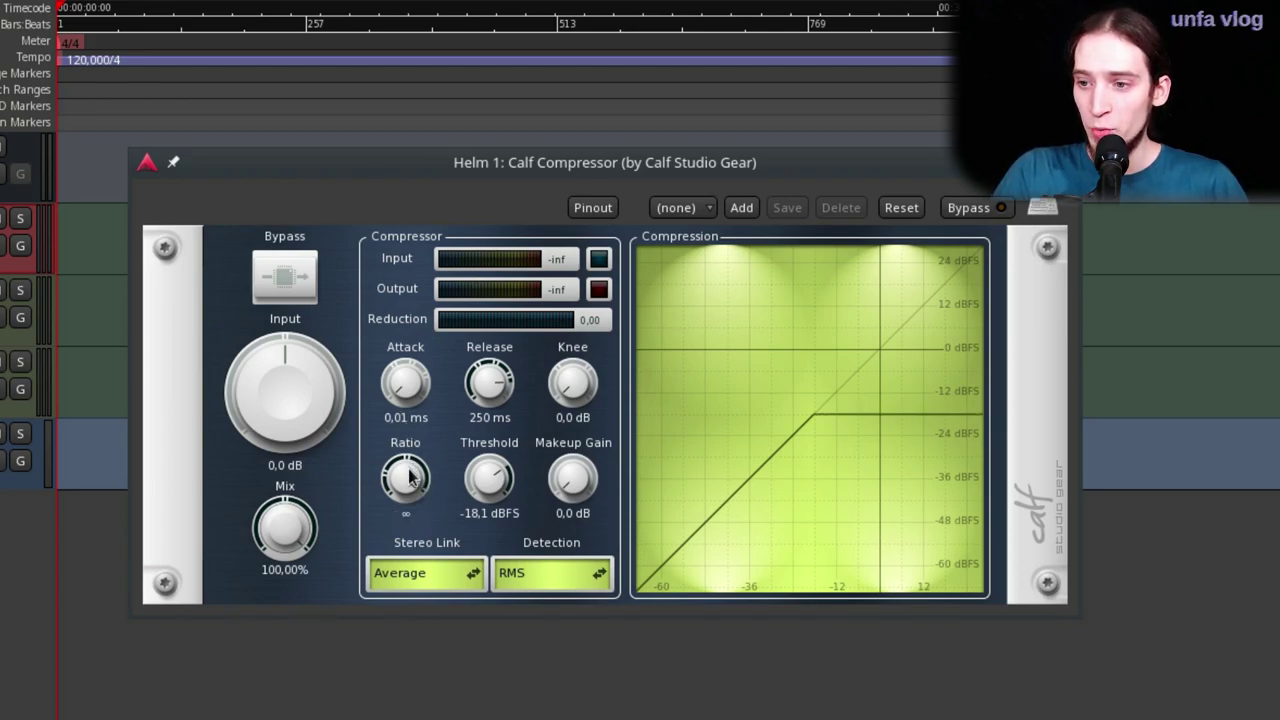
{"action": "scroll", "coordinate": [408, 480], "scroll_direction": "down", "scroll_amount": 1}
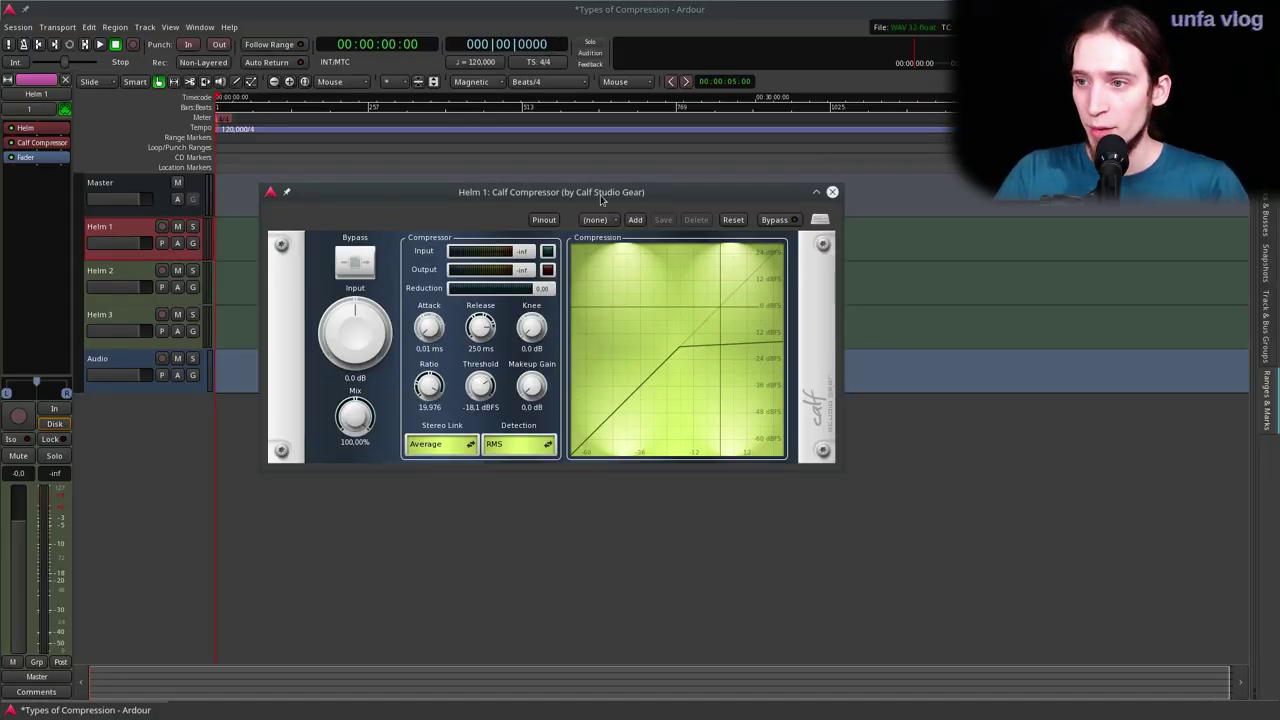
Add the favorite plugin Calf Limiter (LV2) after the Calf Compressor on the Helm 1 track.
{"action": "left_click_drag", "start_coordinate": [598, 197], "coordinate": [500, 80]}
{"action": "right_click", "coordinate": [52, 160]}
{"action": "mouse_move", "coordinate": [150, 164]}
{"action": "mouse_move", "coordinate": [199, 167]}
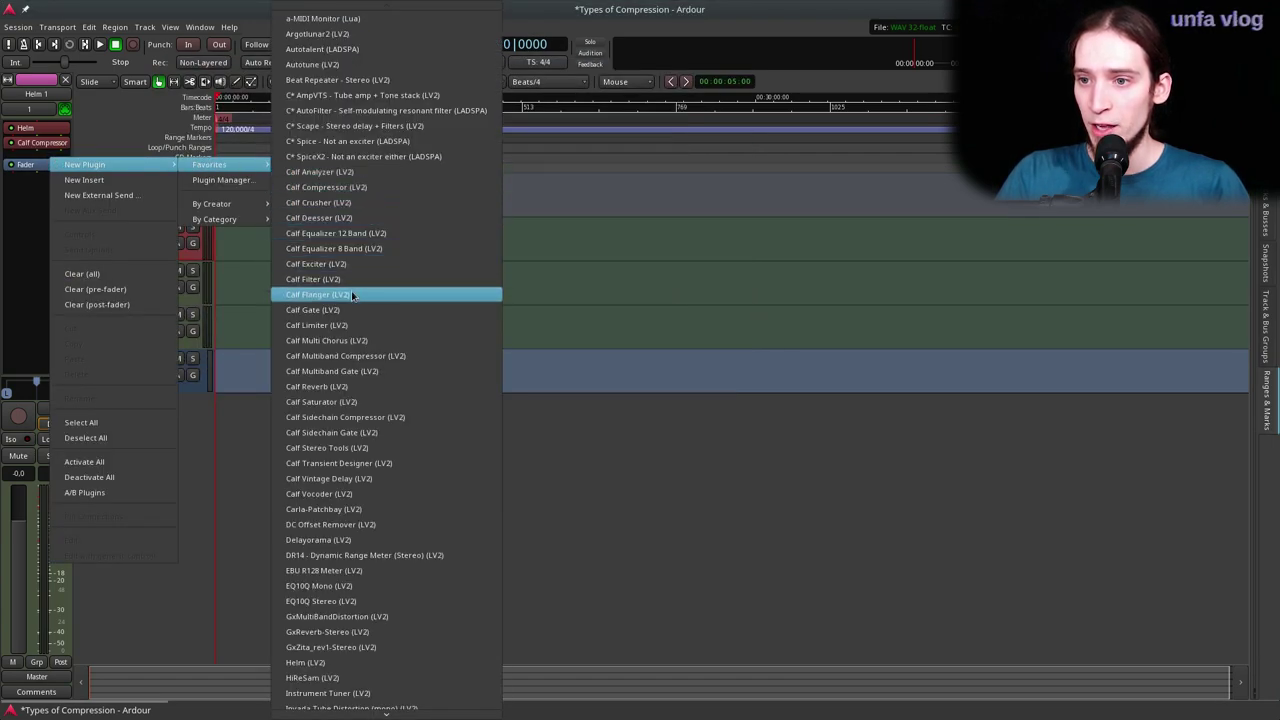
{"action": "left_click", "coordinate": [343, 326]}
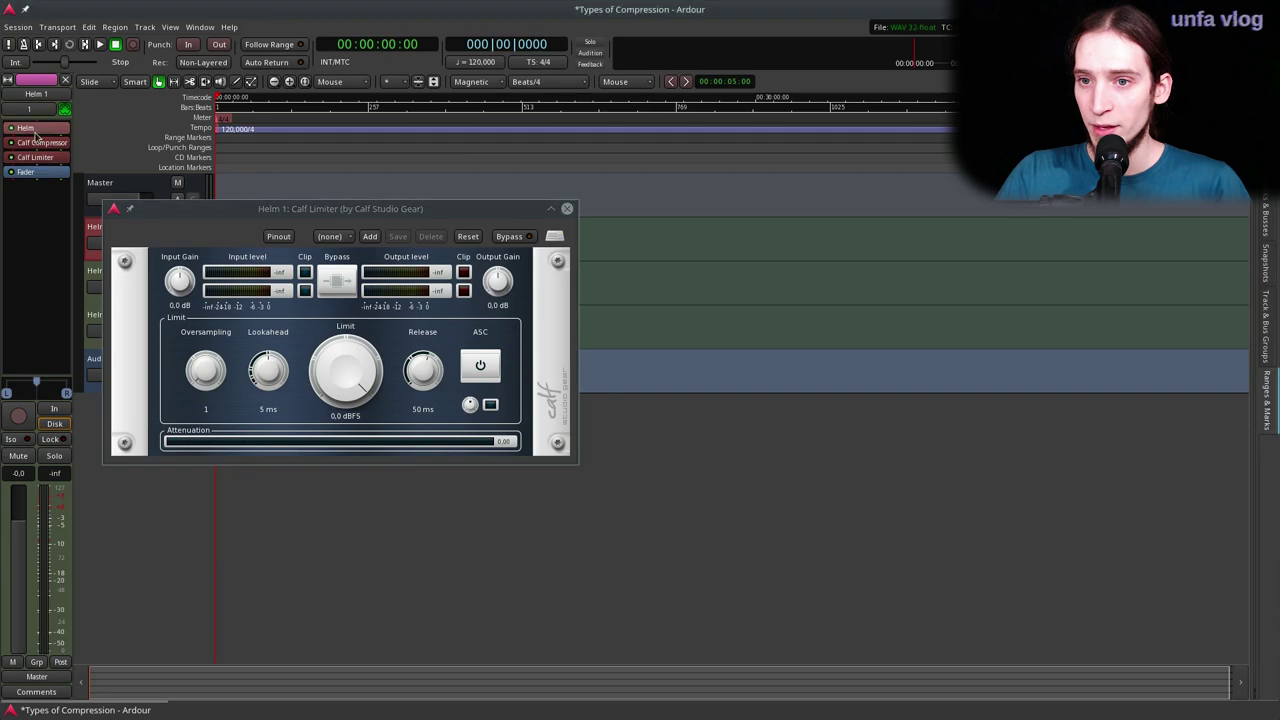
Reopen the Calf Compressor, keep its window and the Calf Limiter window above others, and arrange the limiter above the compressor.
{"action": "right_click", "coordinate": [251, 219]}
{"action": "mouse_move", "coordinate": [300, 298]}
{"action": "left_click", "coordinate": [440, 333]}
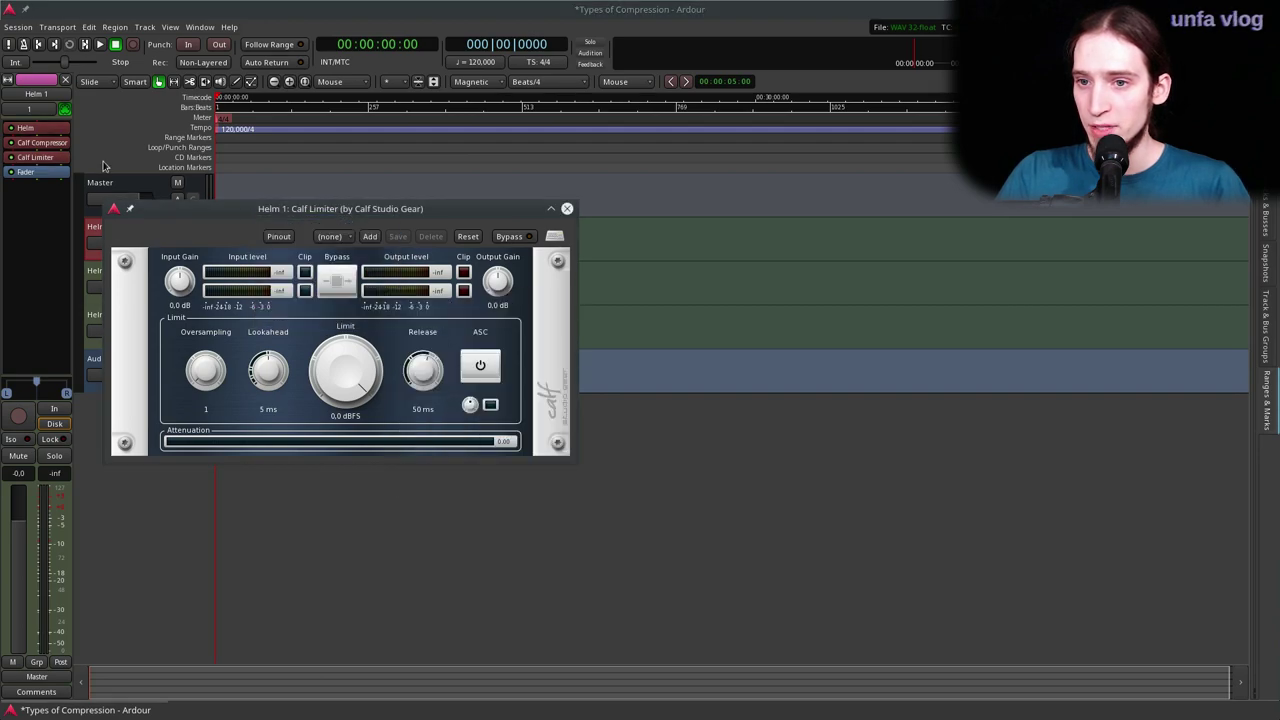
{"action": "double_click", "coordinate": [55, 145]}
{"action": "right_click", "coordinate": [358, 70]}
{"action": "mouse_move", "coordinate": [467, 163]}
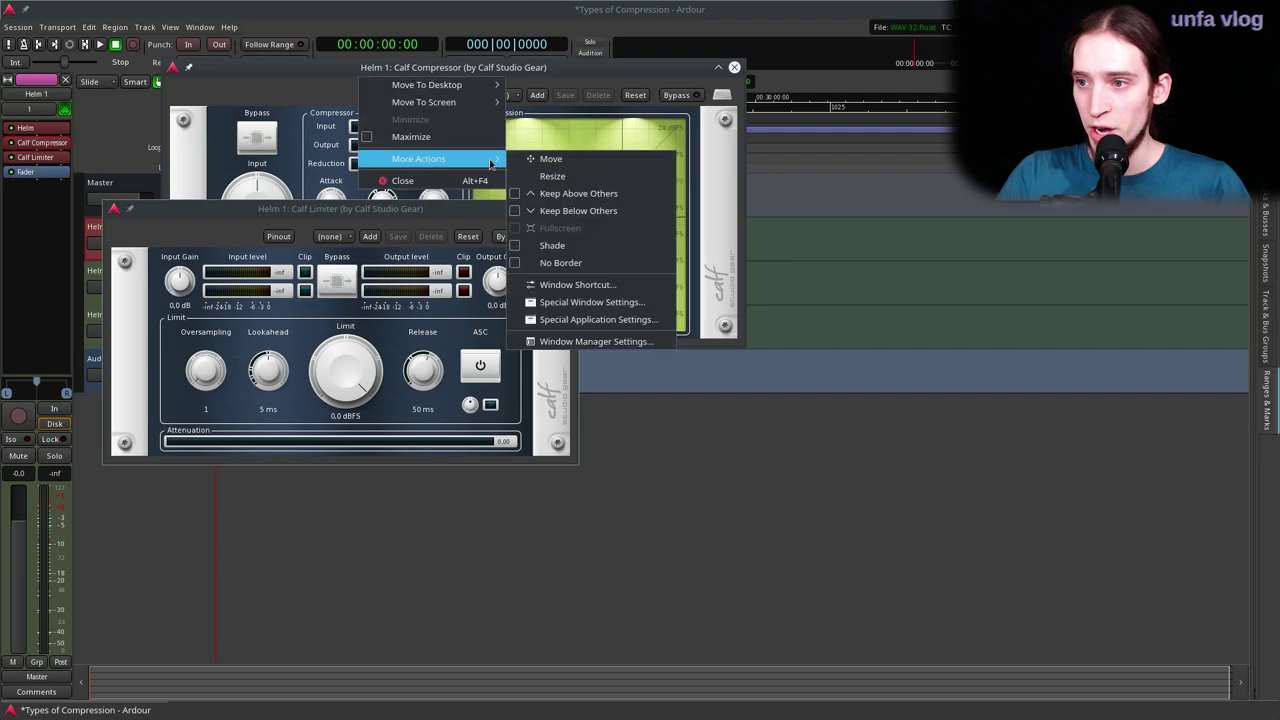
{"action": "left_click", "coordinate": [578, 193]}
{"action": "left_click_drag", "start_coordinate": [311, 70], "coordinate": [150, 421]}
{"action": "left_click_drag", "start_coordinate": [223, 207], "coordinate": [123, 152]}
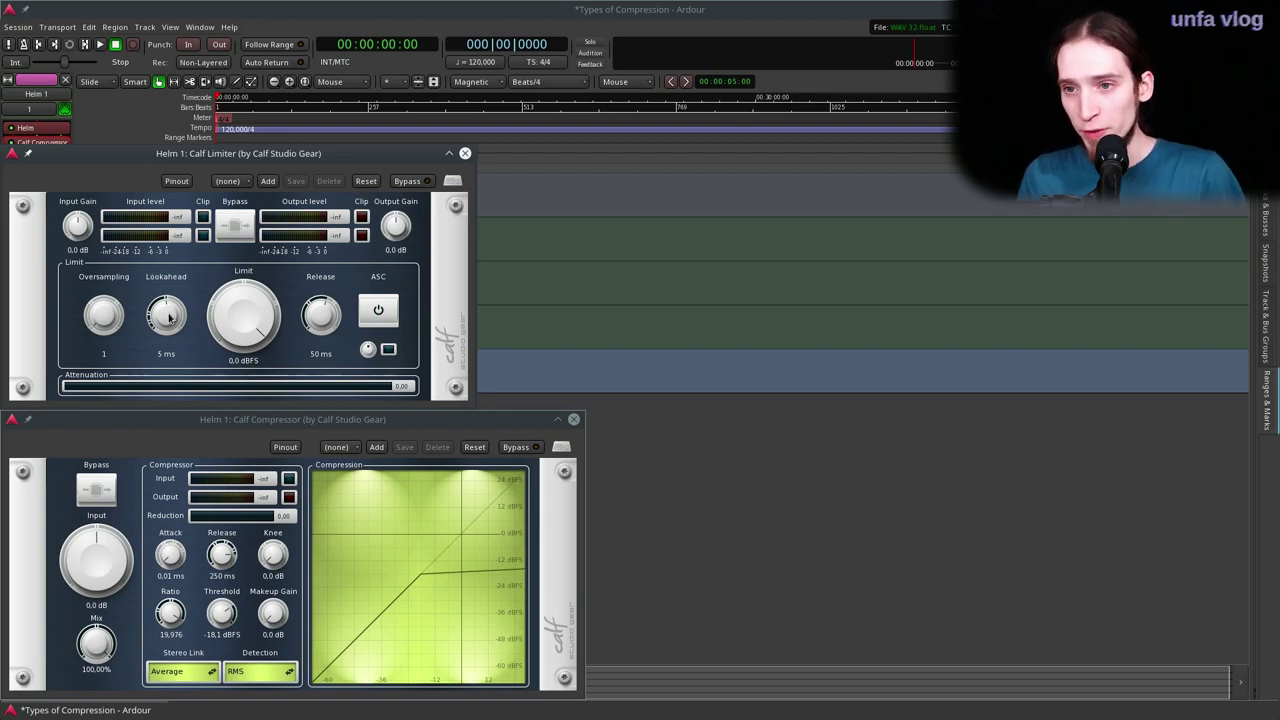
Lower the Calf Limiter's lookahead to 0.1 ms, then raise it to 10 ms.
{"action": "left_click_drag", "start_coordinate": [168, 318], "coordinate": [114, 357]}
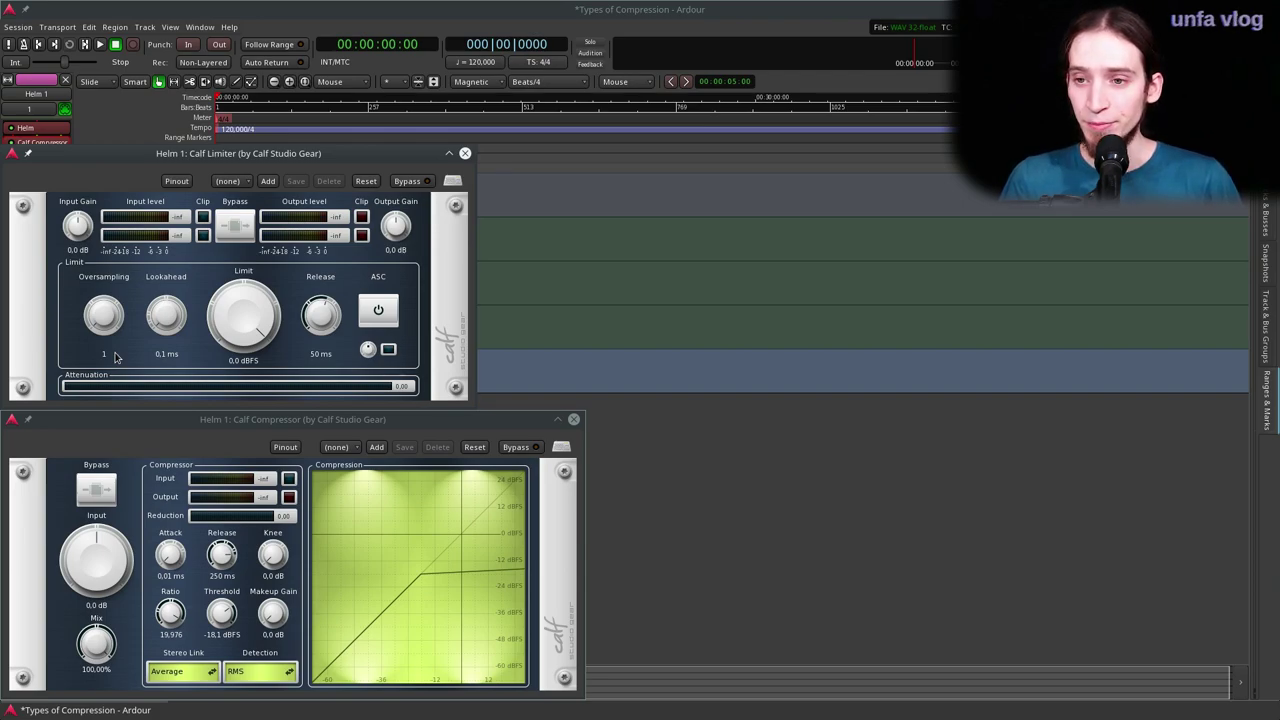
{"action": "left_click_drag", "start_coordinate": [172, 328], "coordinate": [180, 302]}
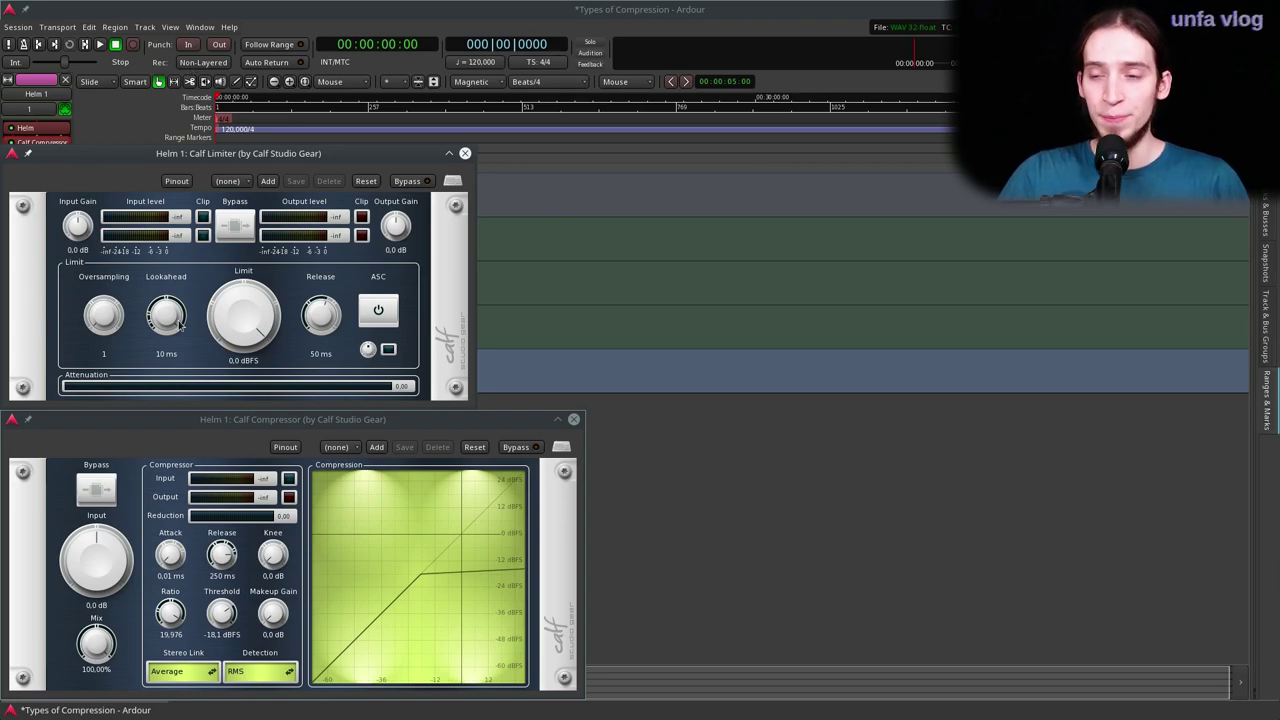
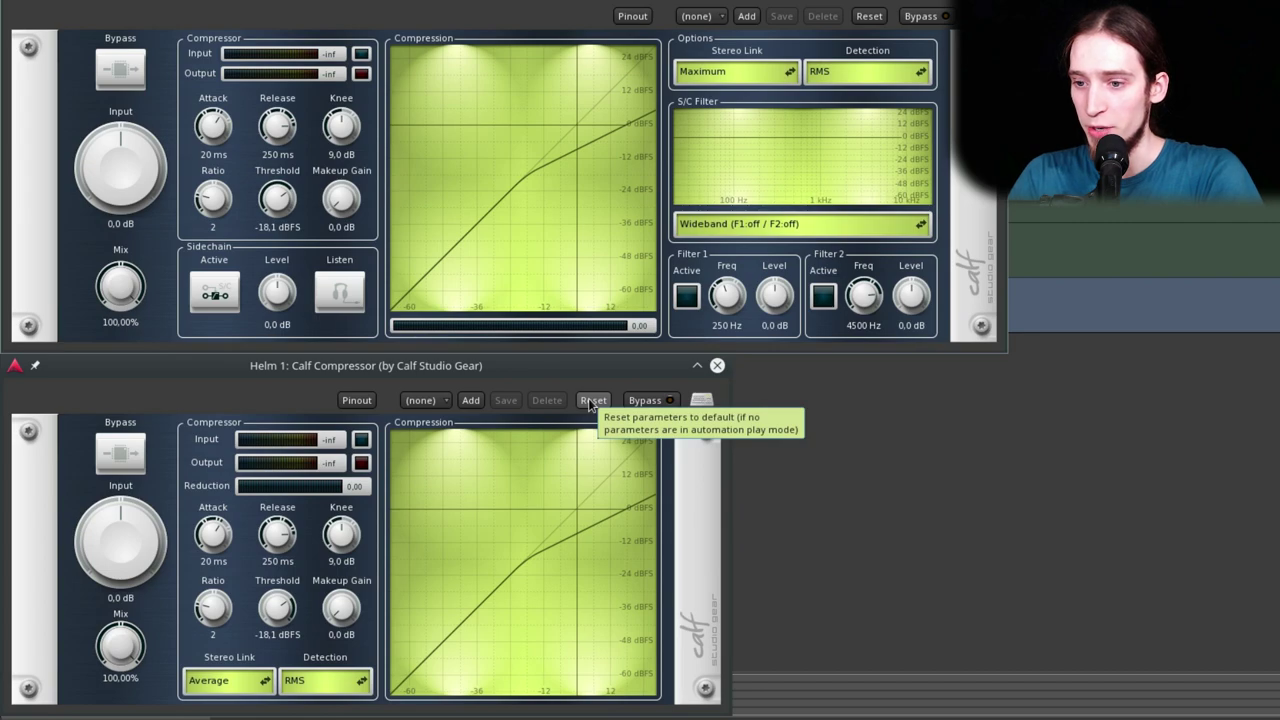
Show the pin configurations of the Calf Sidechain Compressor and the Calf Compressor, each placed over its own plugin window, for comparison.
{"action": "left_click", "coordinate": [633, 128]}
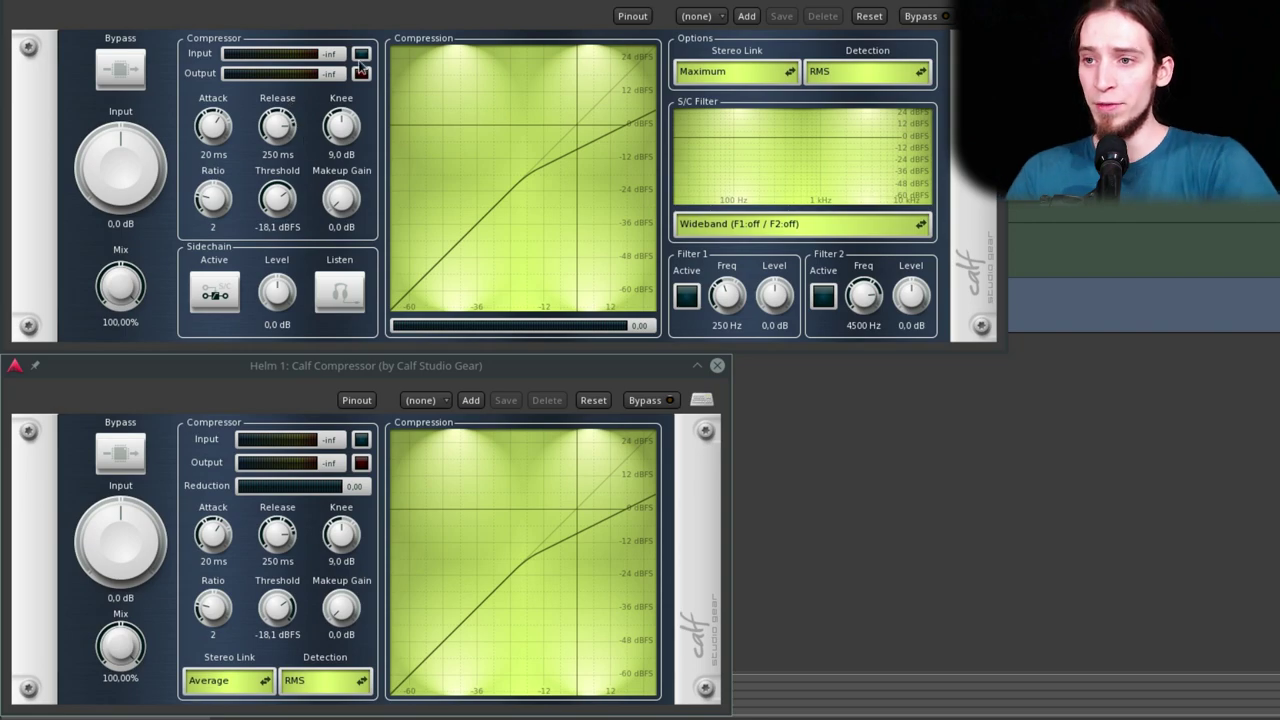
{"action": "left_click", "coordinate": [640, 16]}
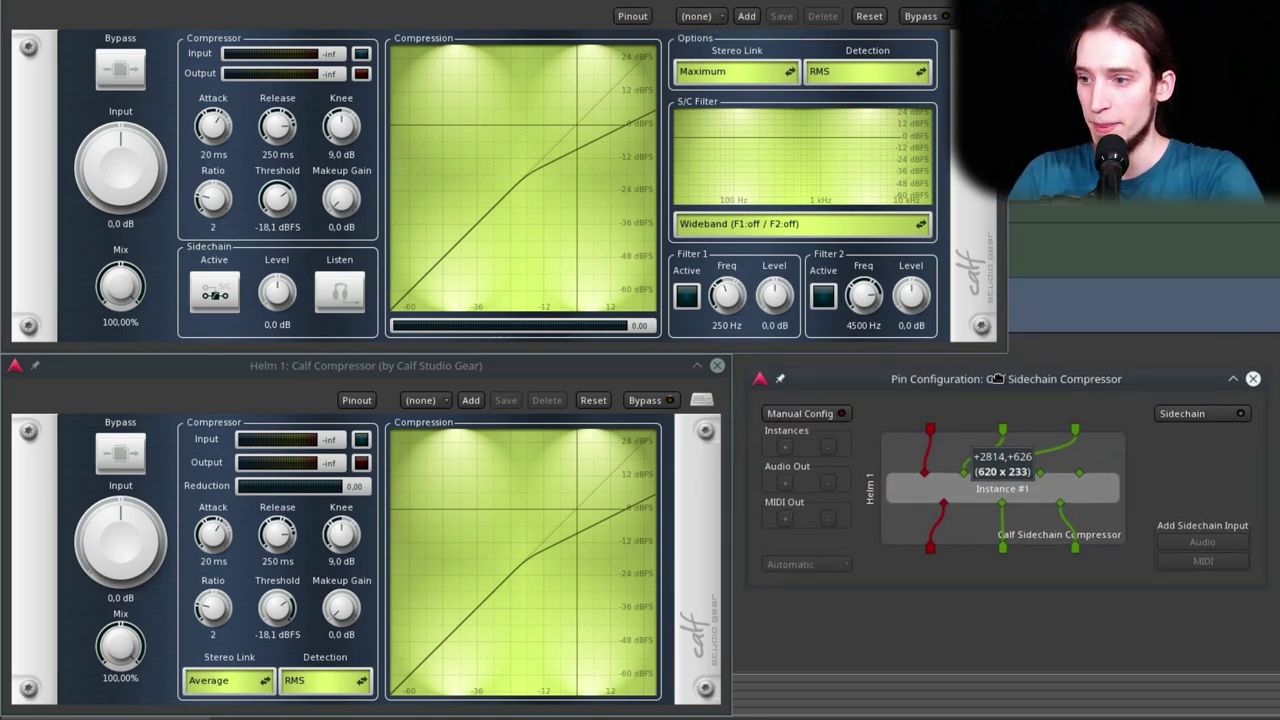
{"action": "left_click", "coordinate": [1025, 377]}
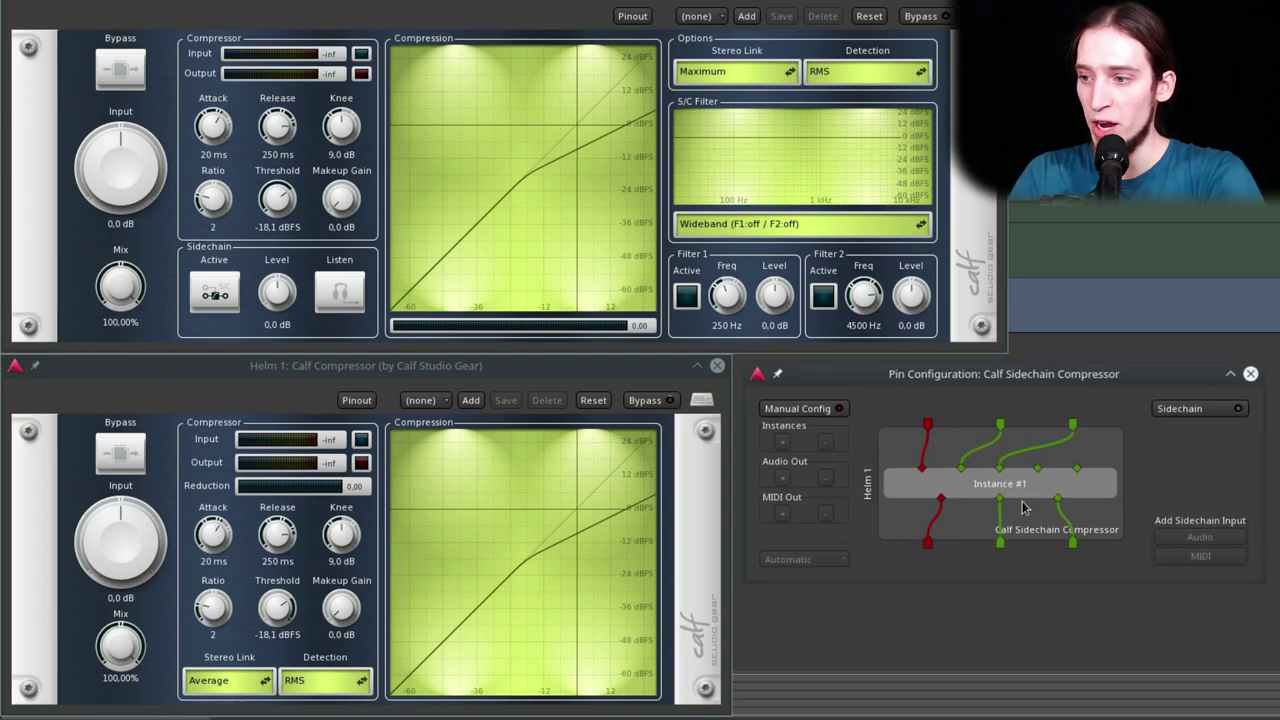
{"action": "left_click_drag", "start_coordinate": [1003, 427], "coordinate": [353, 173]}
{"action": "left_click", "coordinate": [357, 400]}
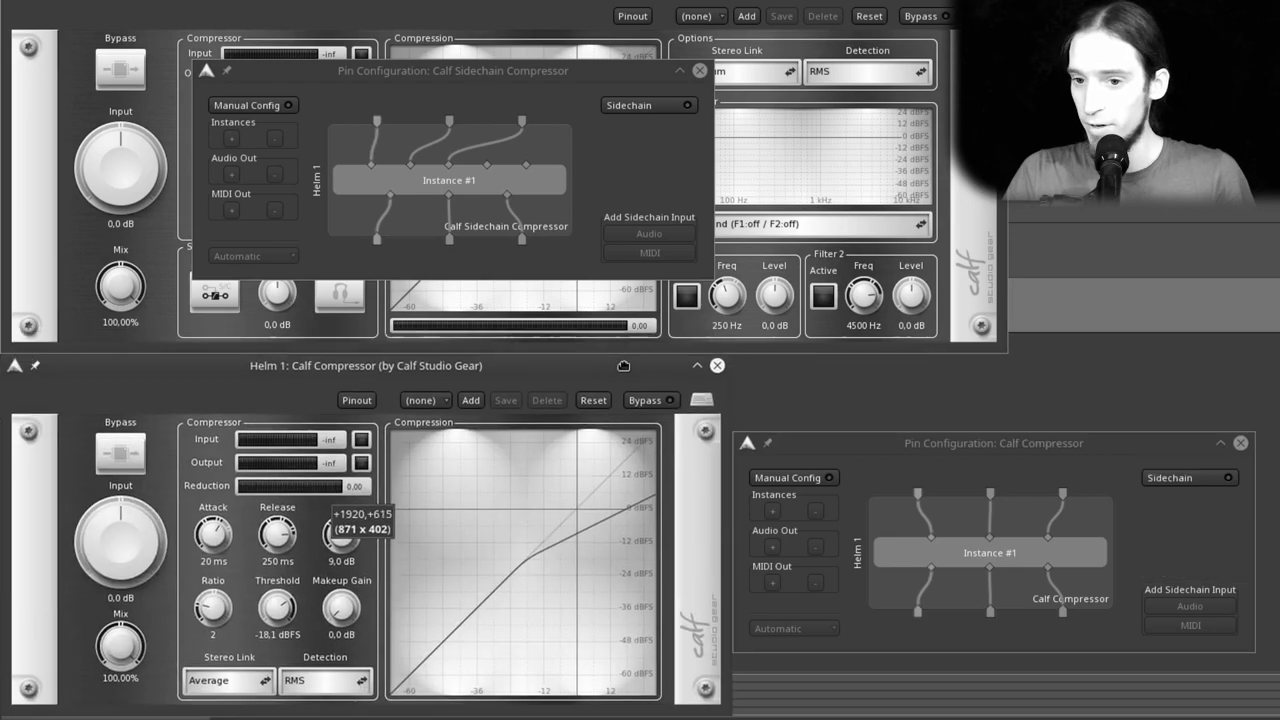
{"action": "left_click", "coordinate": [427, 430]}
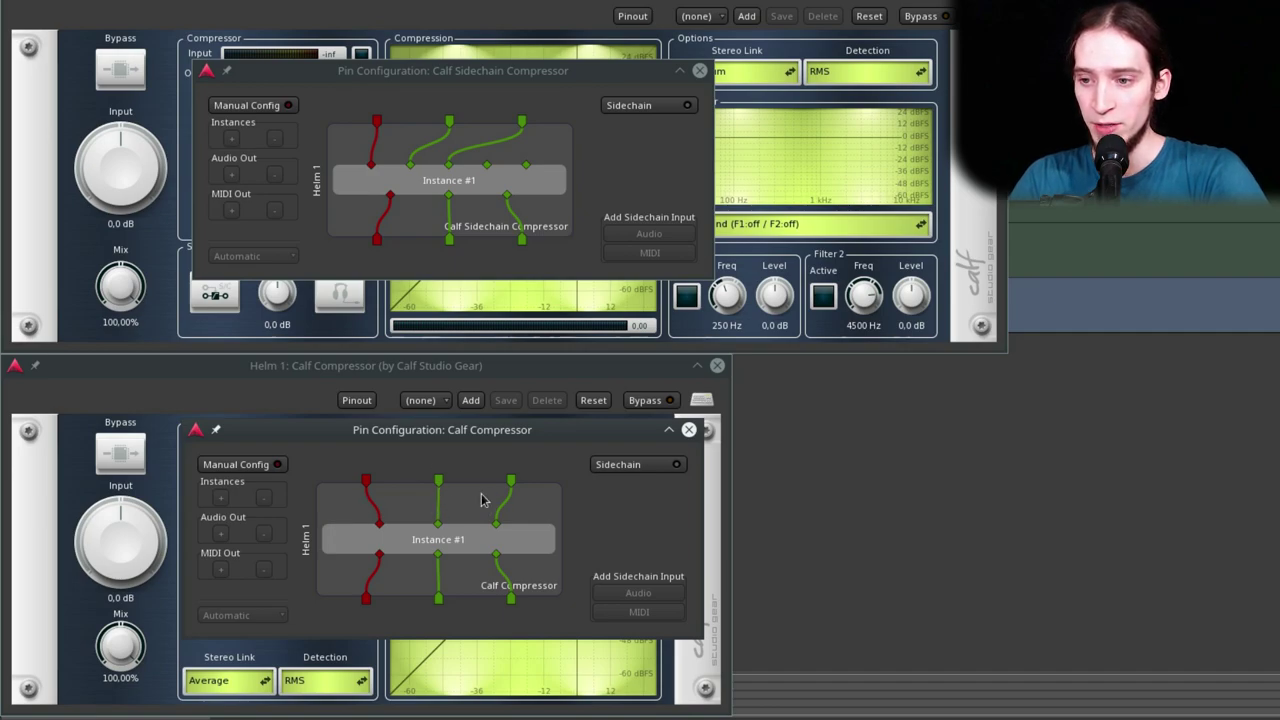
{"action": "left_click", "coordinate": [515, 79]}
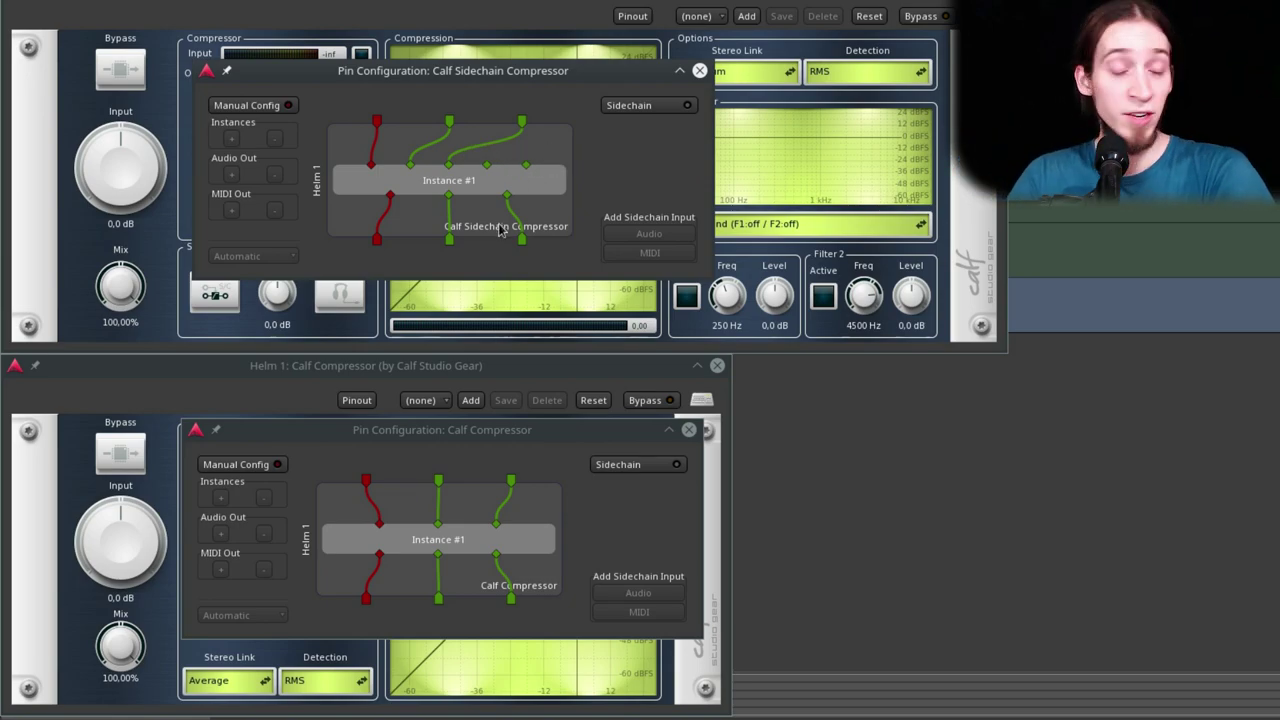
Enable the Calf Sidechain Compressor's sidechain input, wire it to the two free input pins, and choose a source track to feed it.
{"action": "left_click", "coordinate": [648, 106]}
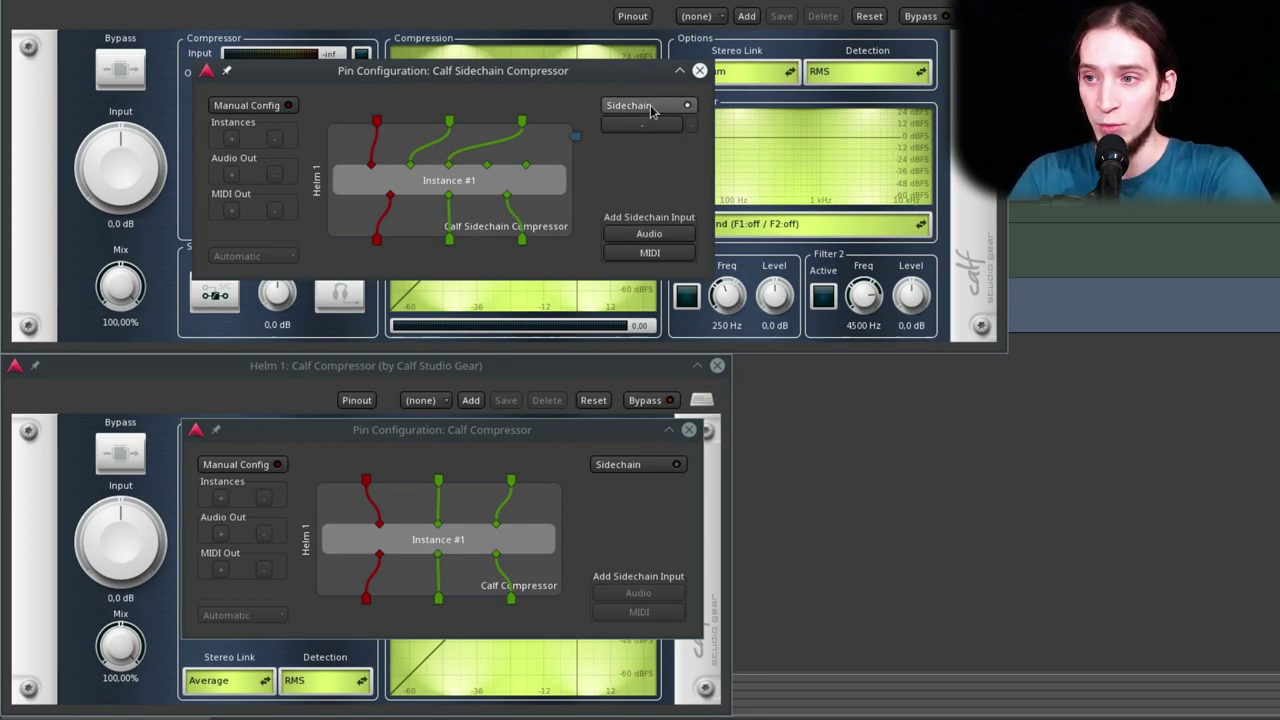
{"action": "left_click_drag", "start_coordinate": [576, 137], "coordinate": [527, 166]}
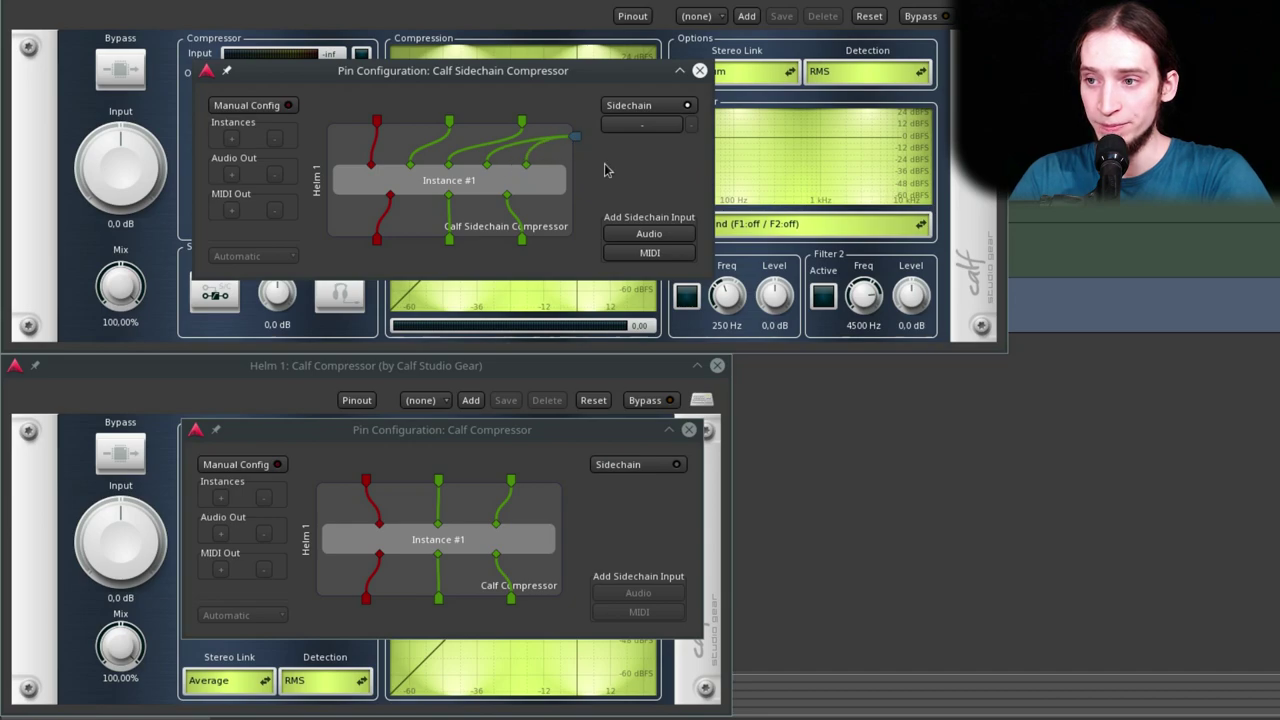
{"action": "left_click", "coordinate": [622, 128]}
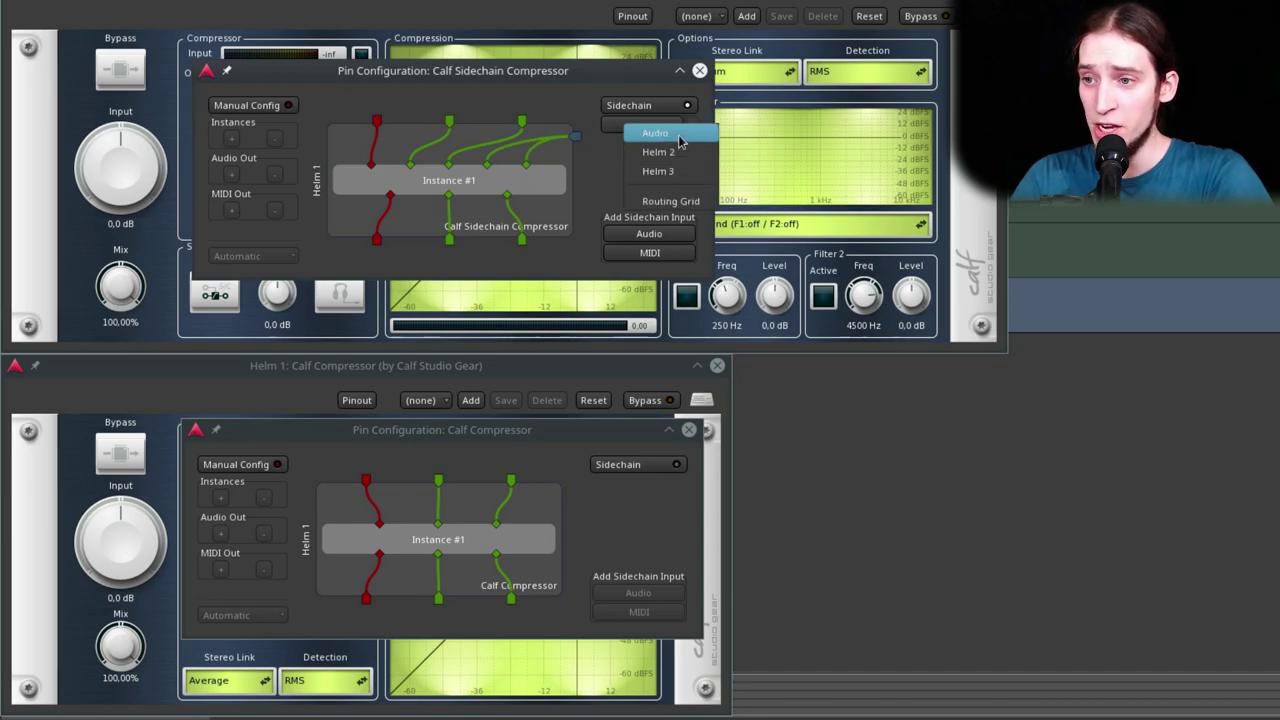
{"action": "left_click", "coordinate": [661, 163]}
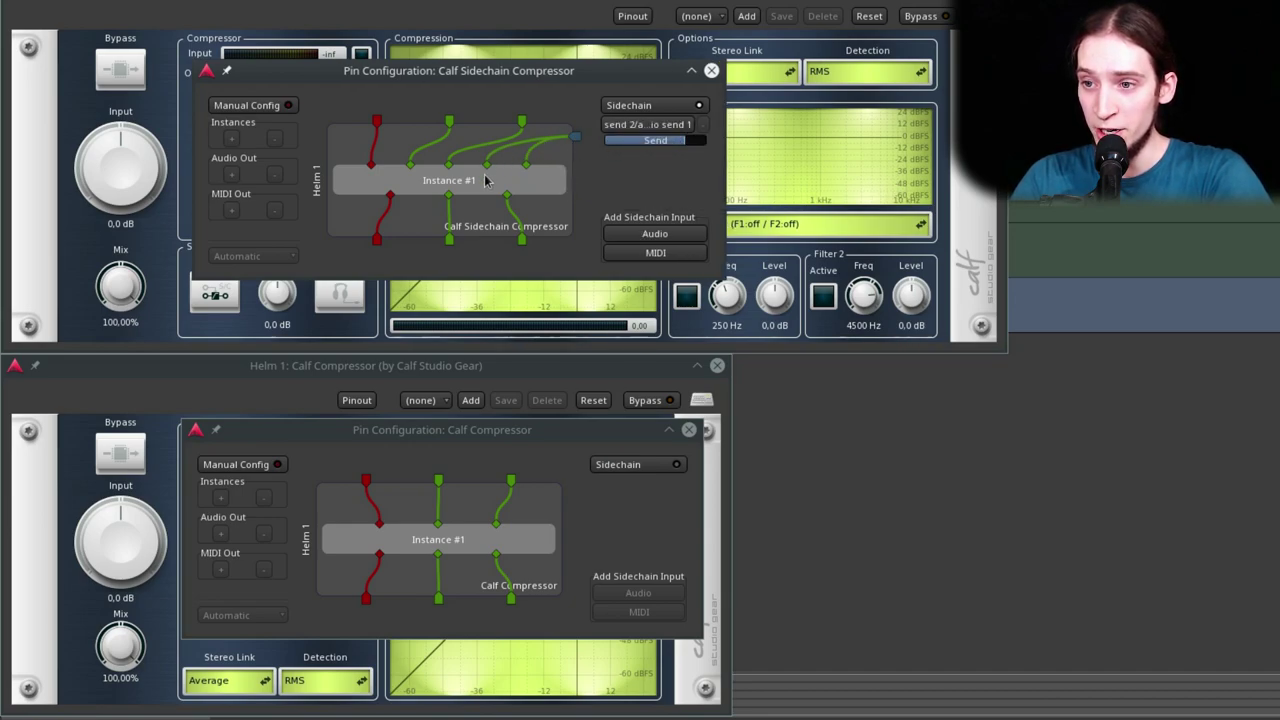
{"action": "key", "text": "Escape"}
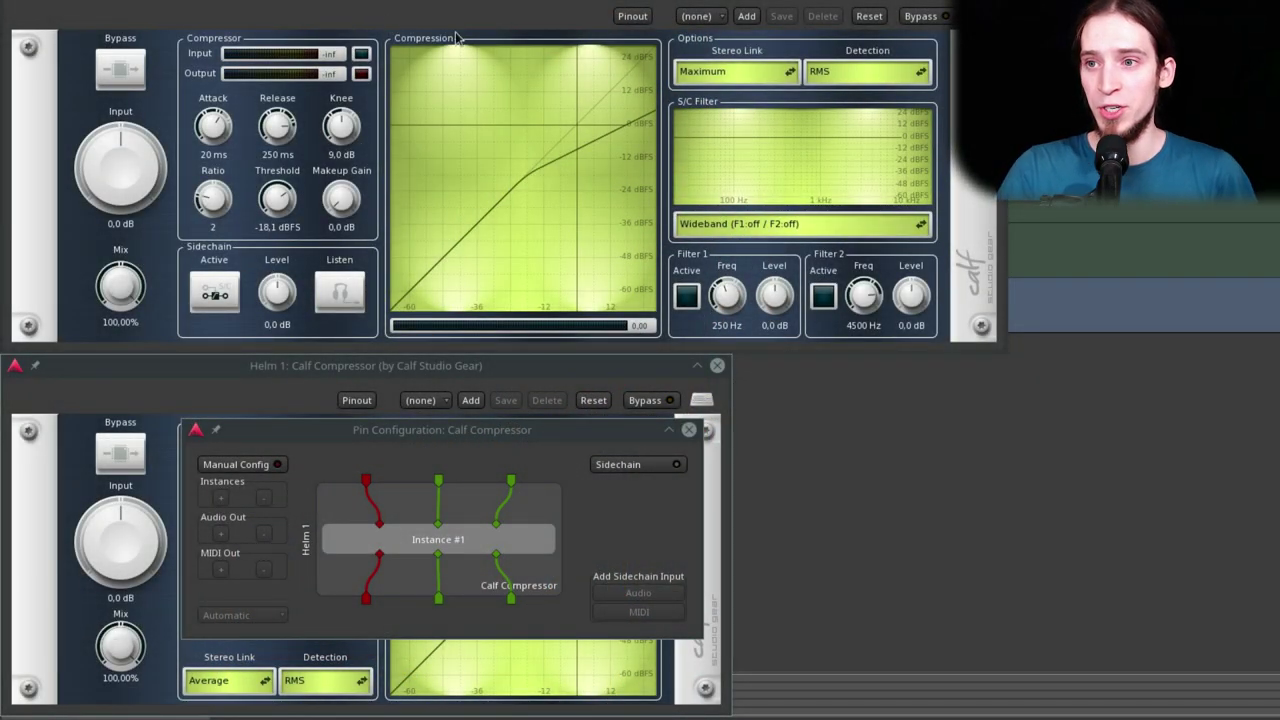
Disconnect the sidechain input from the Calf Sidechain Compressor's pins, remove the sidechain, and close the pin configuration.
{"action": "left_click", "coordinate": [632, 16]}
{"action": "left_click_drag", "start_coordinate": [578, 140], "coordinate": [582, 143]}
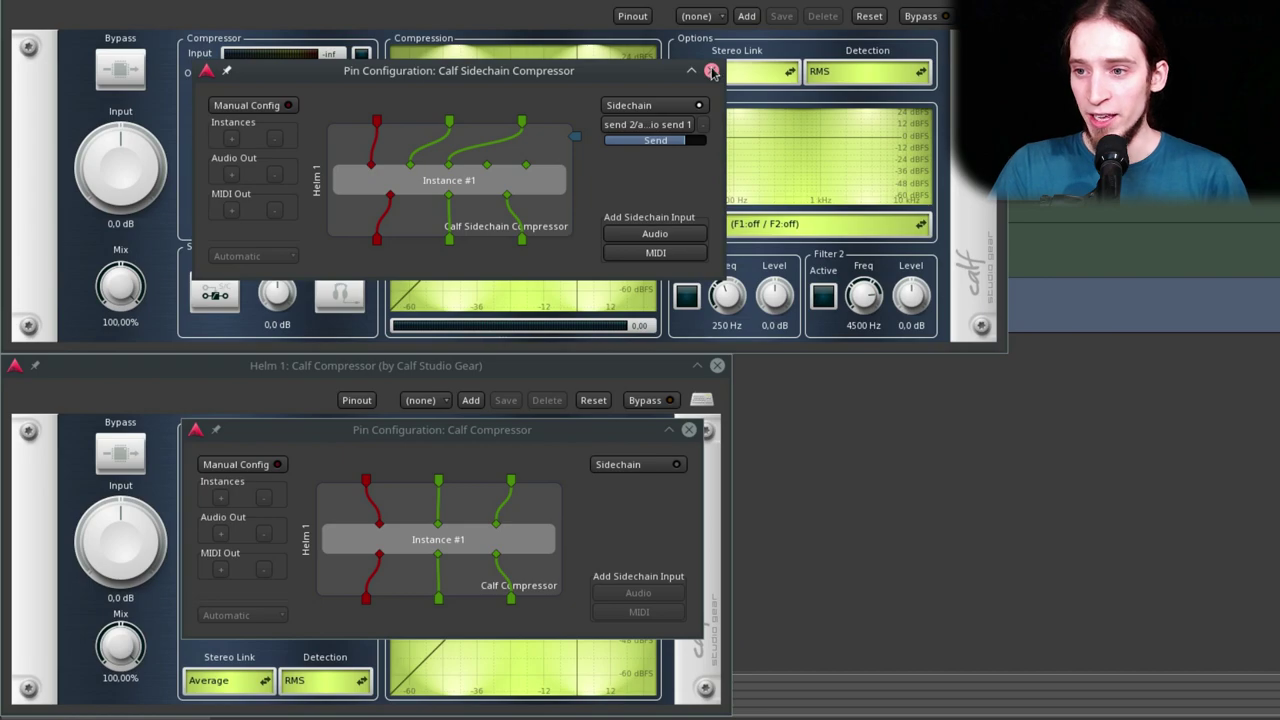
{"action": "left_click", "coordinate": [711, 71]}
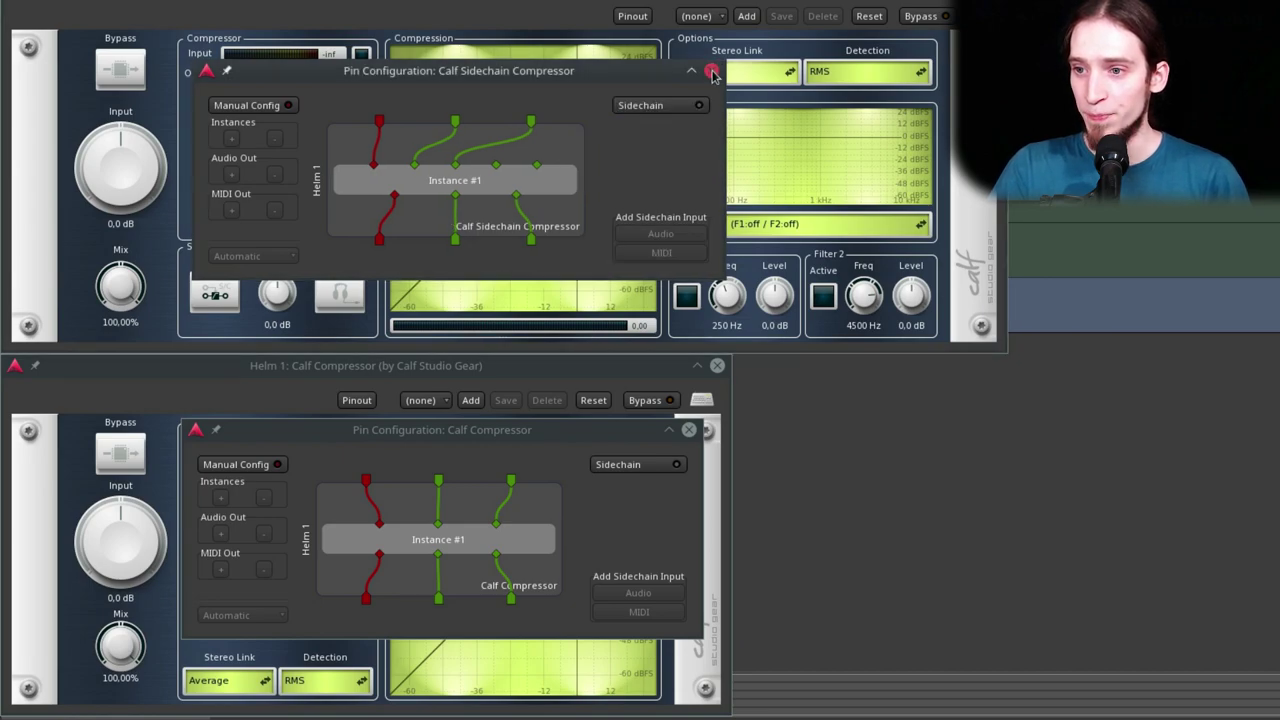
{"action": "left_click", "coordinate": [711, 71]}
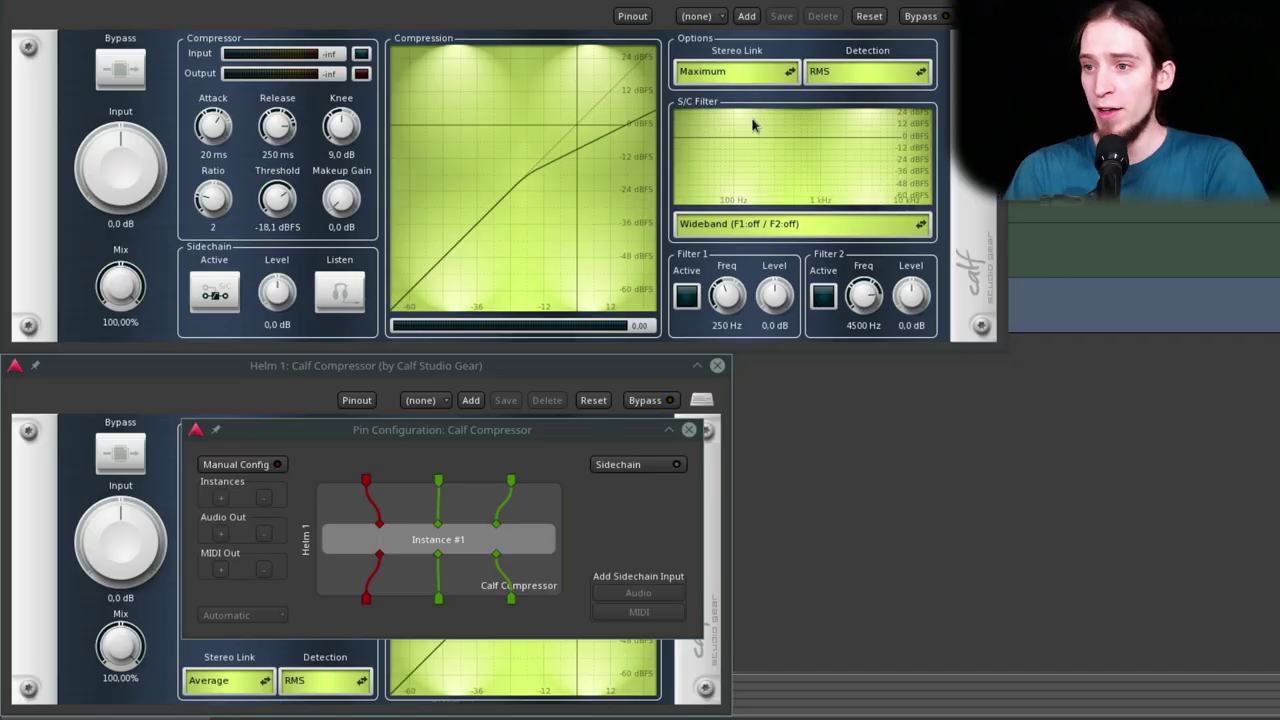
Set the Calf Sidechain Compressor's sidechain filter mode to Deesser wide (F1:Bell / F2:HP).
{"action": "left_click", "coordinate": [758, 220]}
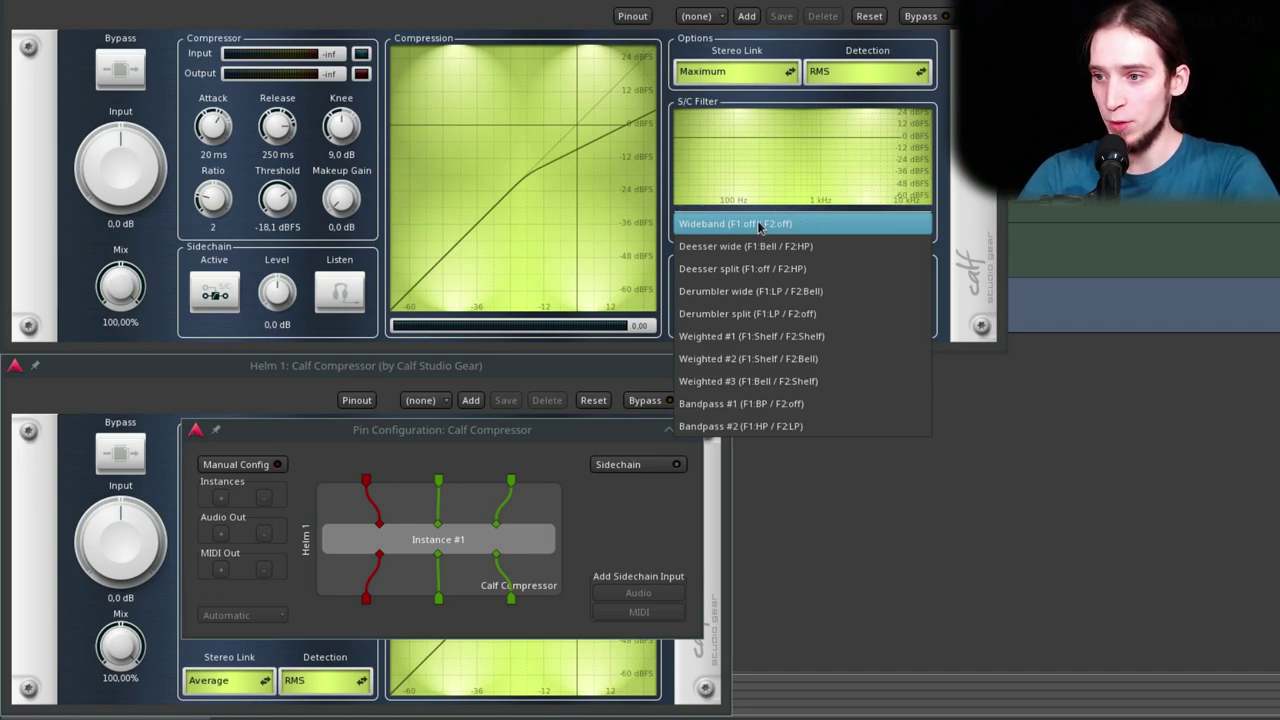
{"action": "left_click", "coordinate": [760, 224]}
{"action": "left_click", "coordinate": [737, 224]}
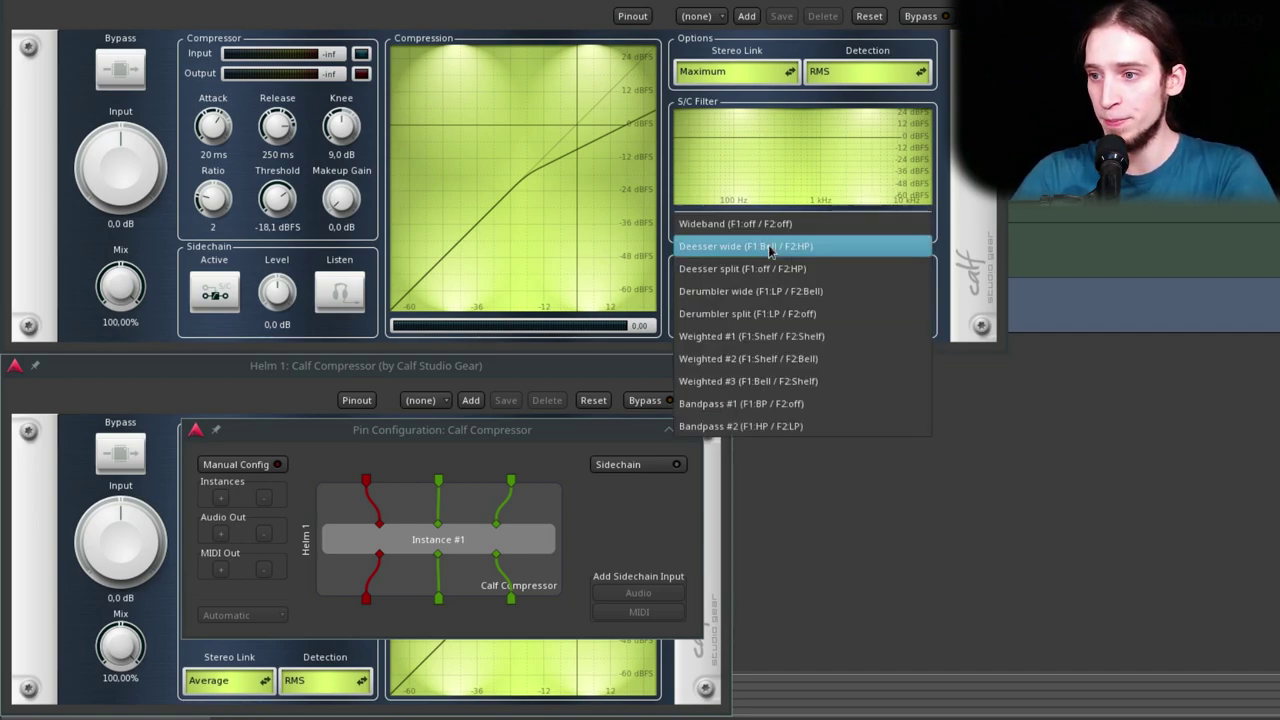
{"action": "left_click", "coordinate": [788, 252]}
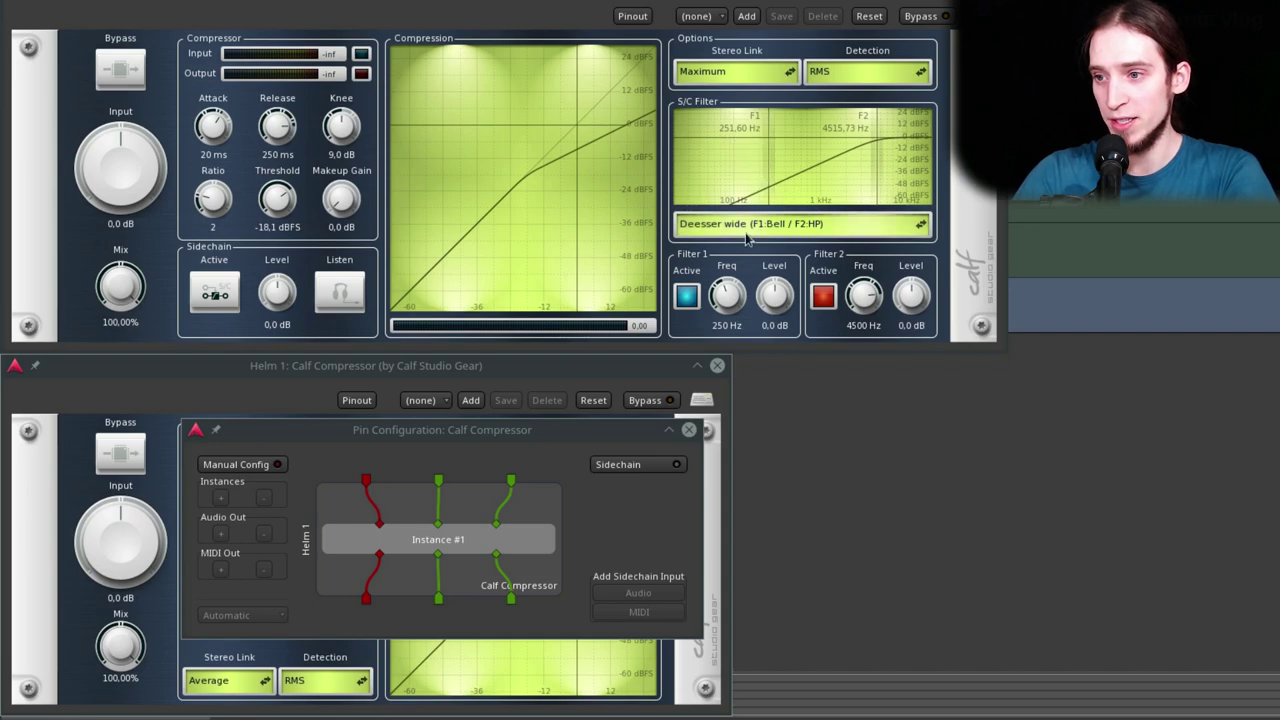
Tune Filter 1 to about 5720 Hz with a 23.1 dB level, and Filter 2 to about 900 Hz.
{"action": "left_click_drag", "start_coordinate": [870, 128], "coordinate": [855, 128]}
{"action": "left_click_drag", "start_coordinate": [765, 140], "coordinate": [885, 141]}
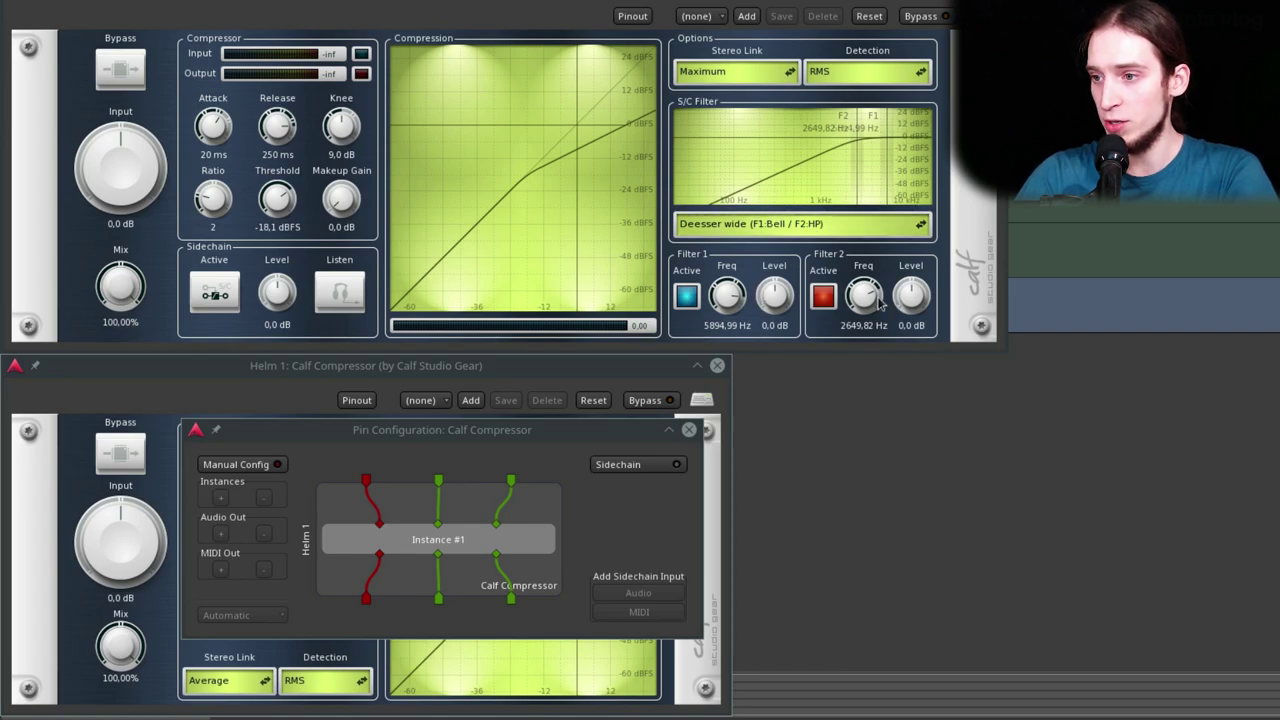
{"action": "left_click_drag", "start_coordinate": [775, 296], "coordinate": [783, 183]}
{"action": "left_click_drag", "start_coordinate": [742, 300], "coordinate": [776, 536]}
{"action": "left_click_drag", "start_coordinate": [779, 583], "coordinate": [779, 340]}
{"action": "left_click_drag", "start_coordinate": [728, 296], "coordinate": [772, 312]}
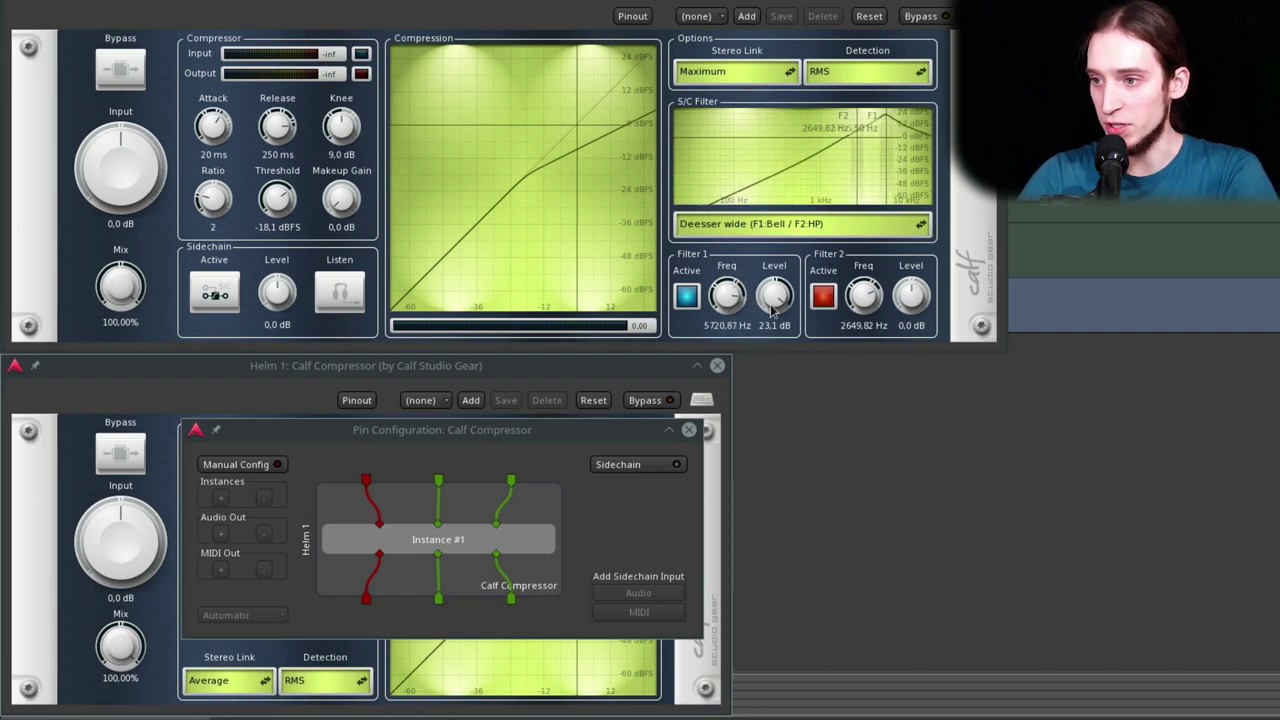
{"action": "left_click_drag", "start_coordinate": [876, 302], "coordinate": [866, 385]}
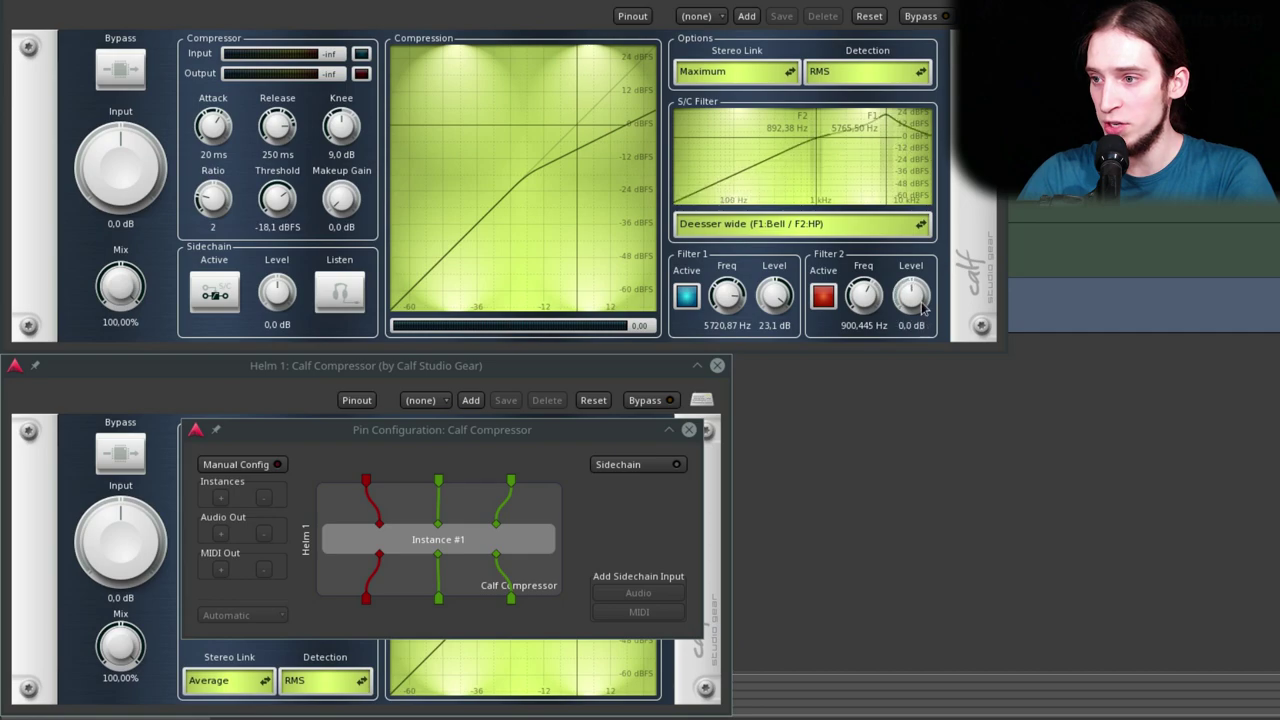
Switch the sidechain filter mode to Deesser split (F1:off / F2:HP).
{"action": "left_click", "coordinate": [820, 220]}
{"action": "left_click", "coordinate": [828, 247]}
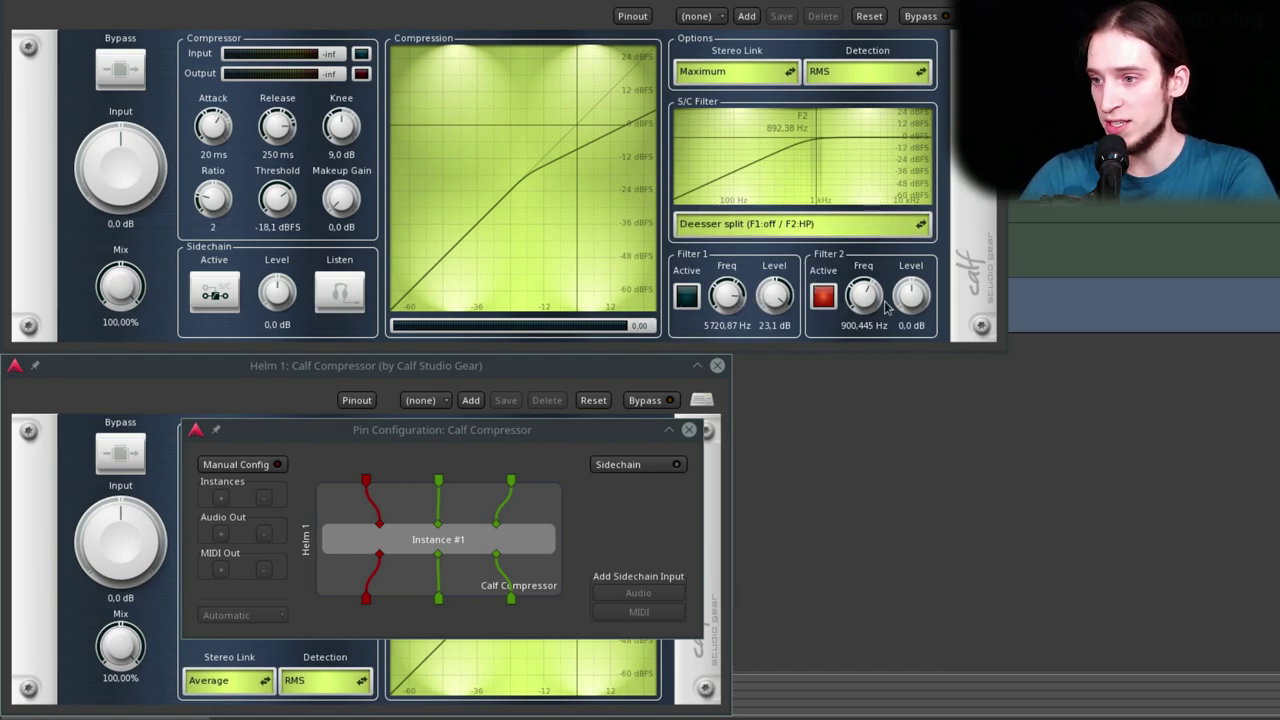
Set the sidechain filter mode to Derumbler wide (F1:LP / F2:Bell) and tune Filter 2 to about 4032 Hz with a 15.2 dB level.
{"action": "left_click_drag", "start_coordinate": [864, 295], "coordinate": [834, 238]}
{"action": "left_click", "coordinate": [834, 234]}
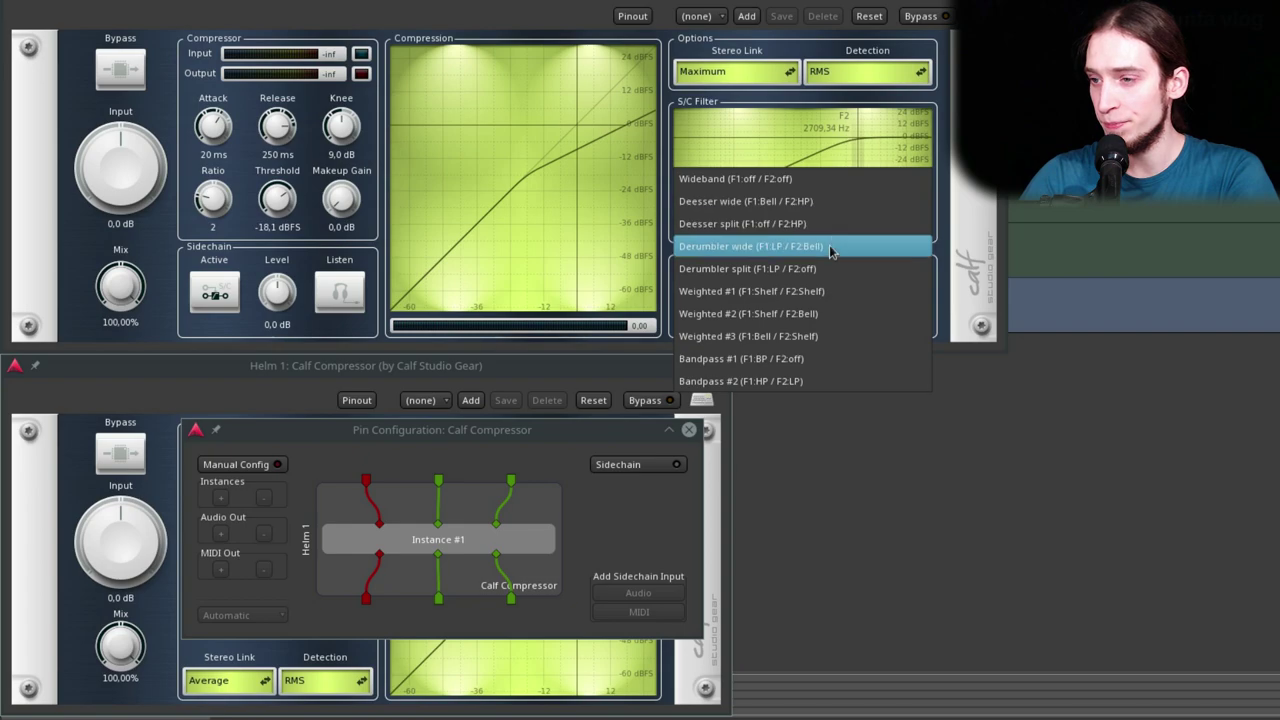
{"action": "left_click", "coordinate": [829, 247]}
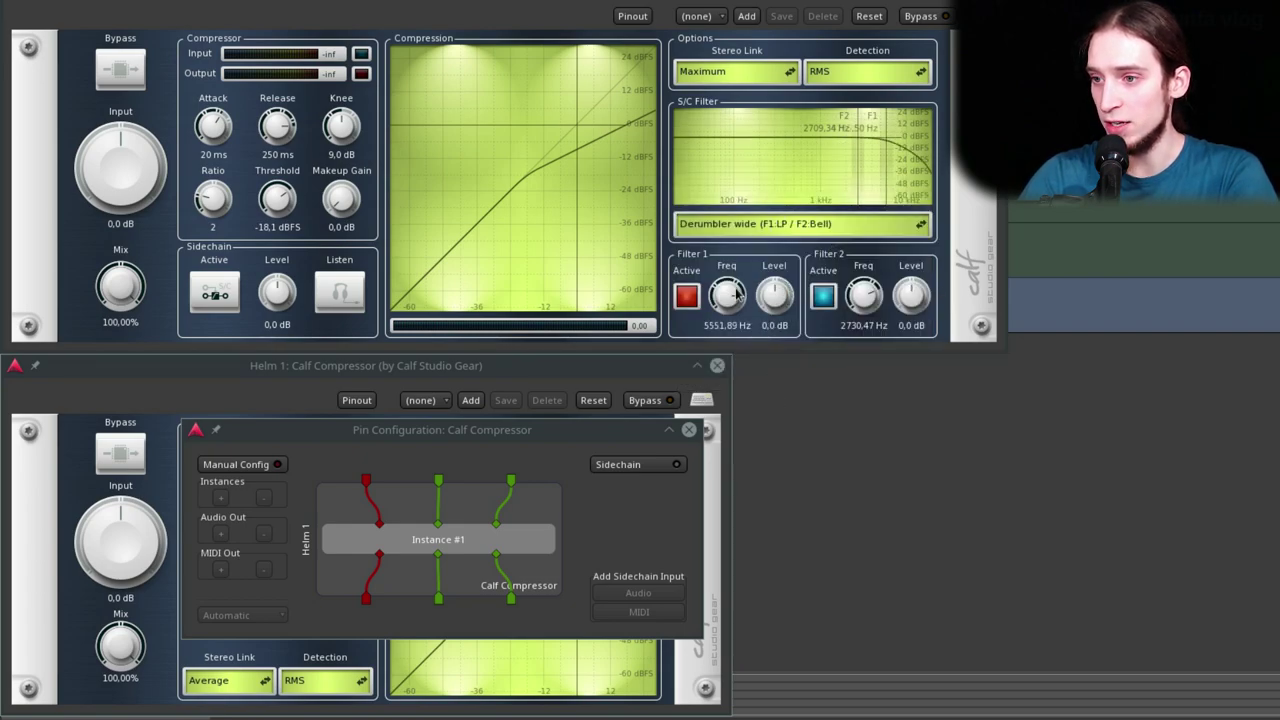
{"action": "left_click_drag", "start_coordinate": [869, 285], "coordinate": [914, 275]}
Switch the sidechain filter mode to Bandpass #1 (F1:BP / F2:off) and tune Filter 1 to about 6848 Hz.
{"action": "left_click", "coordinate": [918, 223]}
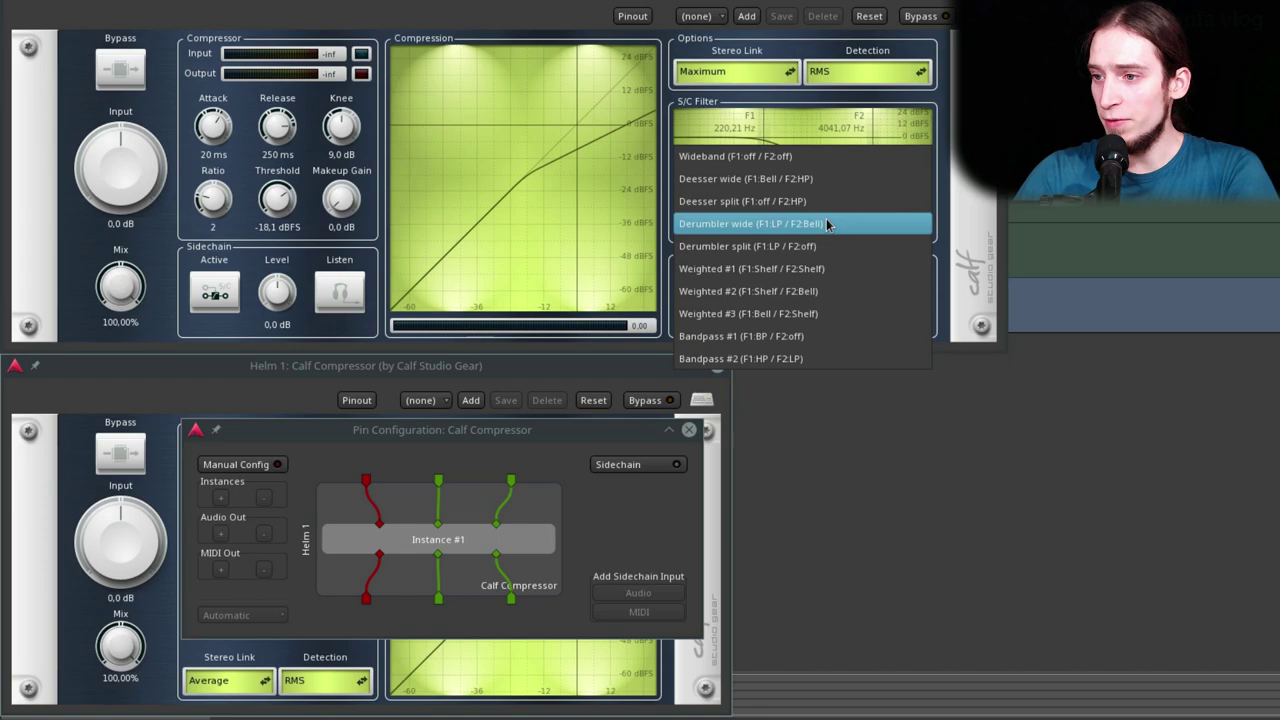
{"action": "left_click", "coordinate": [822, 330]}
{"action": "left_click_drag", "start_coordinate": [727, 295], "coordinate": [728, 199]}
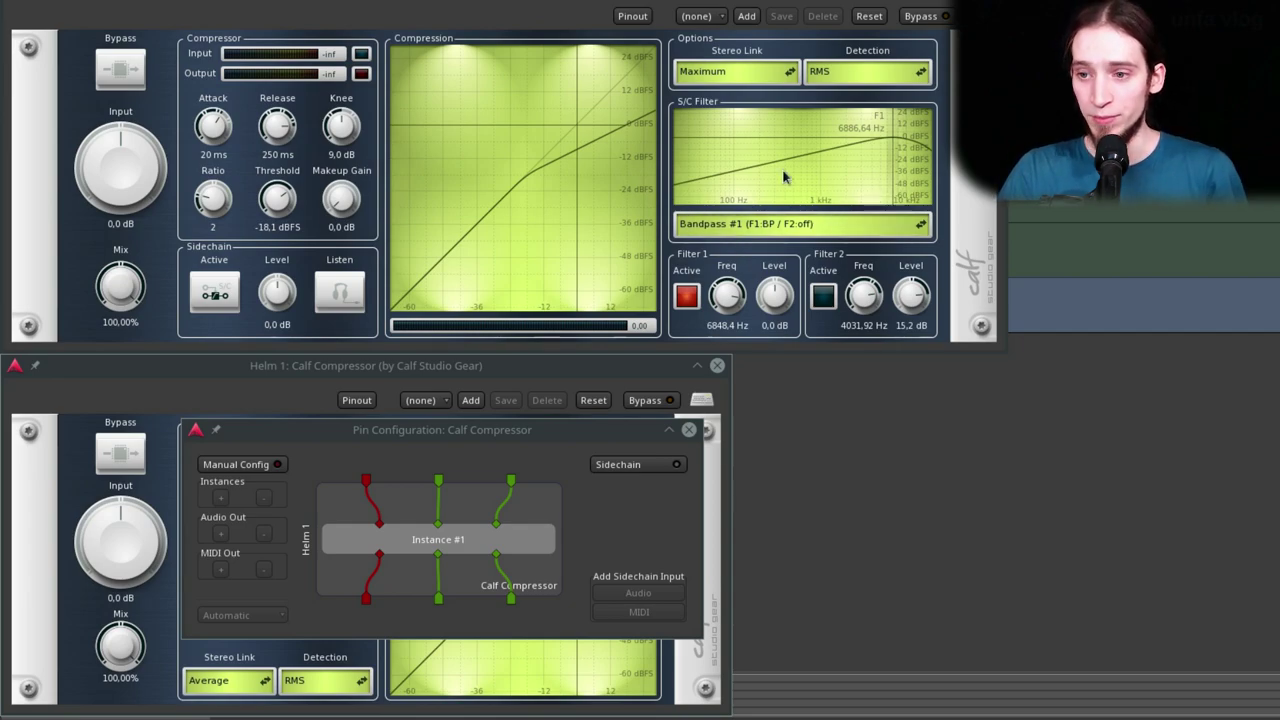
Activate the Calf Sidechain Compressor's sidechain, and add a sidechain input connected to the plugin's two spare input pins.
{"action": "left_click", "coordinate": [213, 305]}
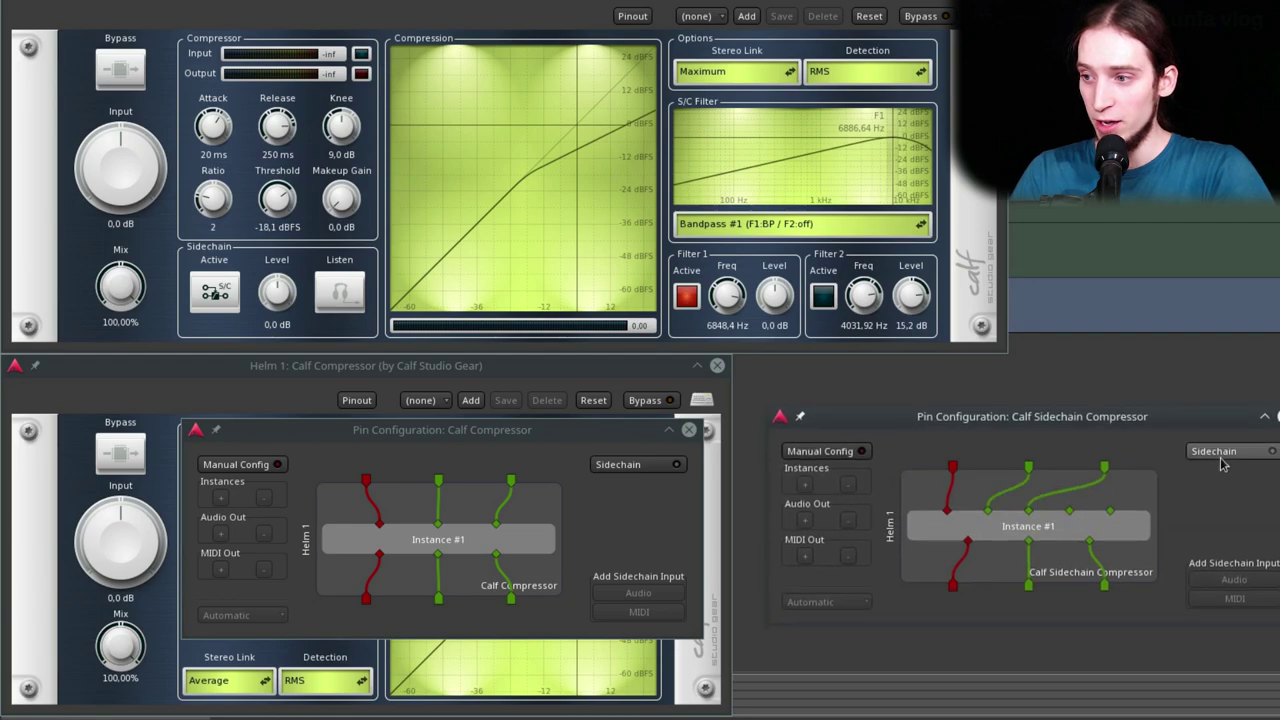
{"action": "left_click", "coordinate": [1220, 453]}
{"action": "left_click_drag", "start_coordinate": [1160, 482], "coordinate": [1110, 511]}
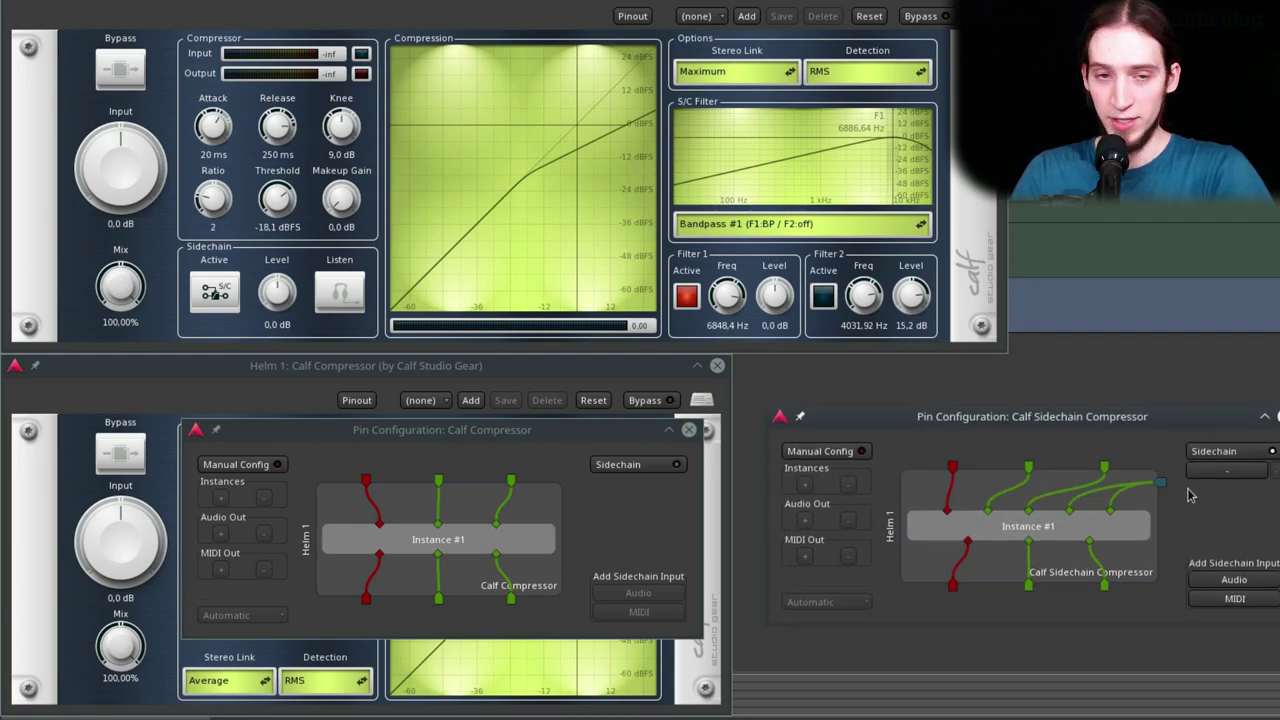
Toggle the compressor's sidechain off and on, leaving it active, and close the Calf Sidechain Compressor's pin configuration.
{"action": "left_click", "coordinate": [281, 304]}
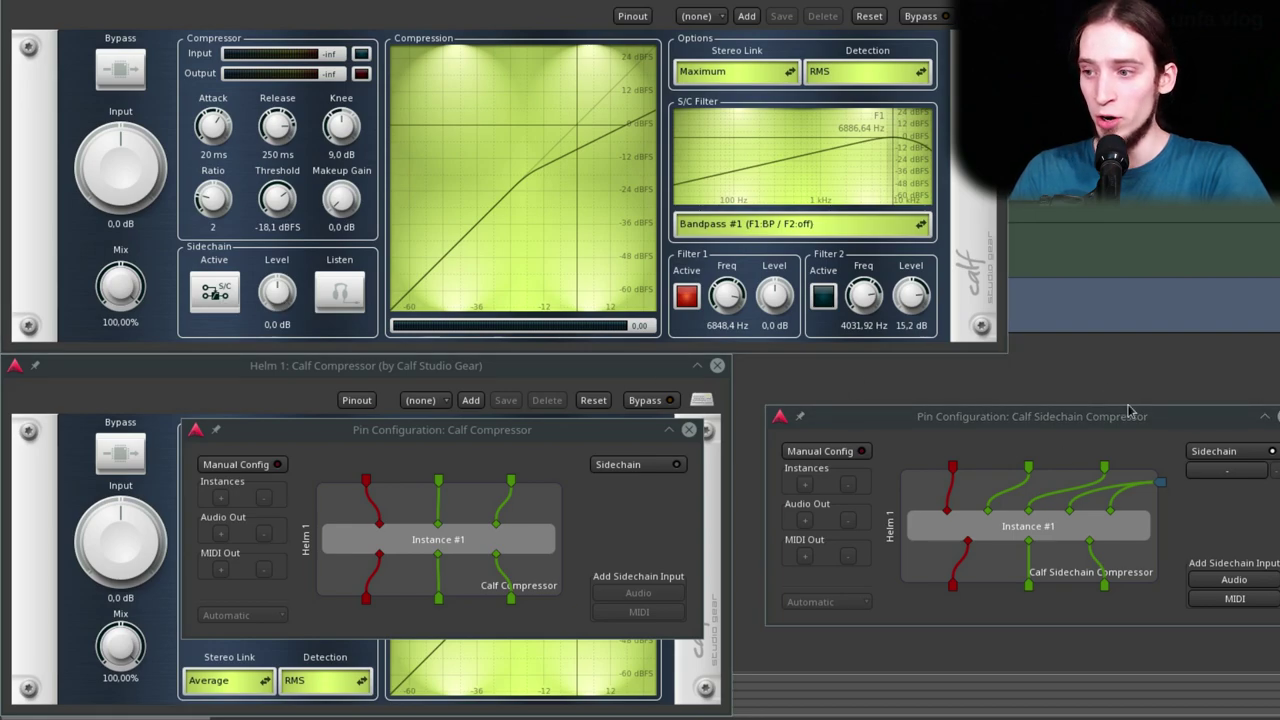
{"action": "left_click", "coordinate": [214, 294]}
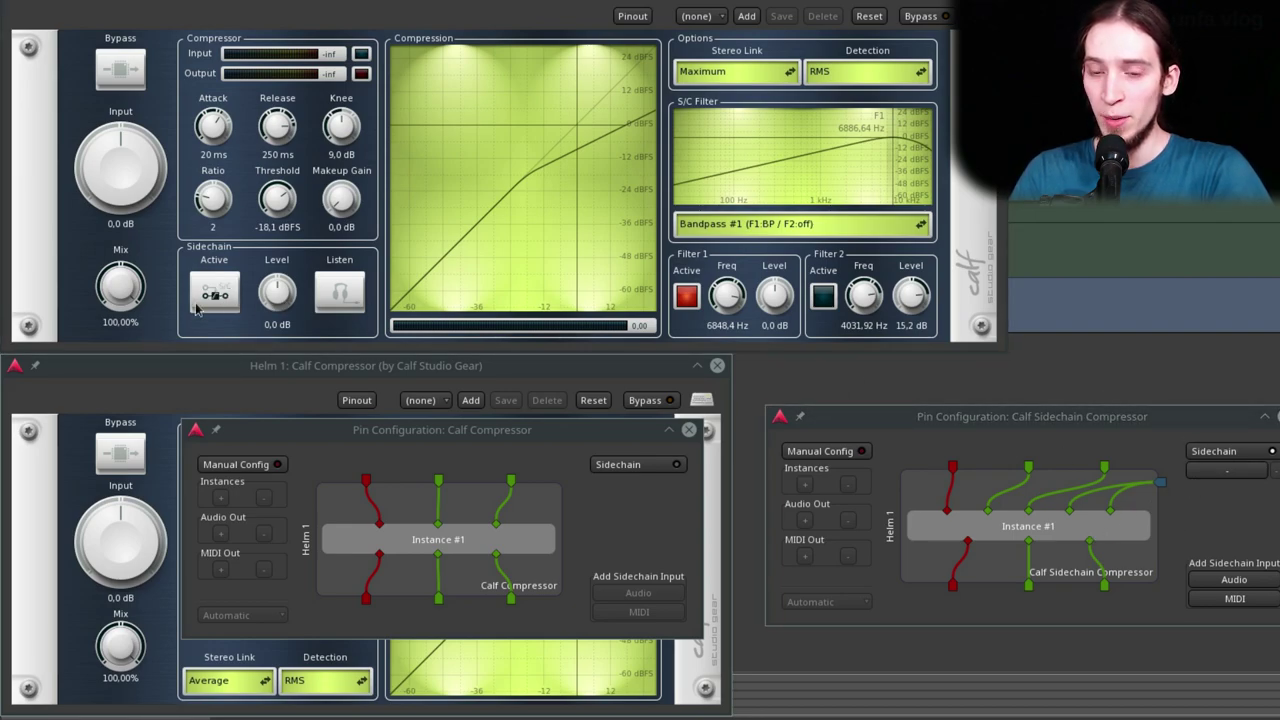
{"action": "left_click", "coordinate": [207, 305]}
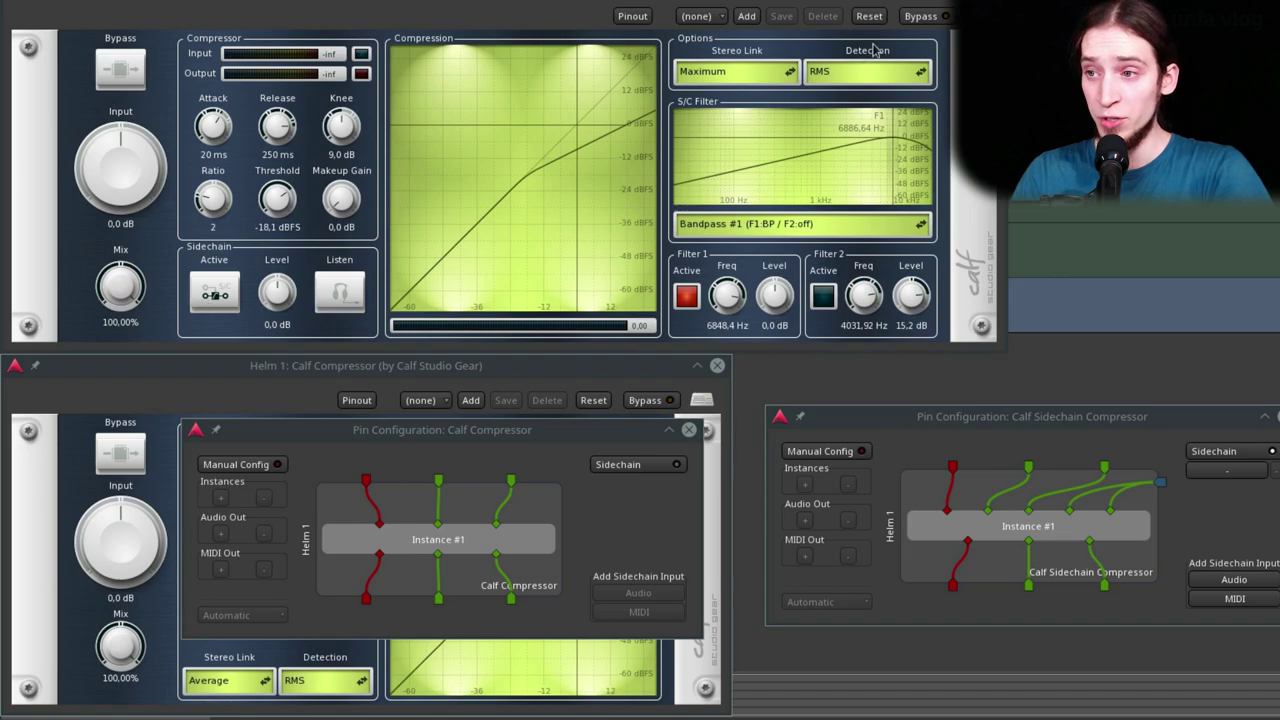
{"action": "left_click", "coordinate": [214, 300]}
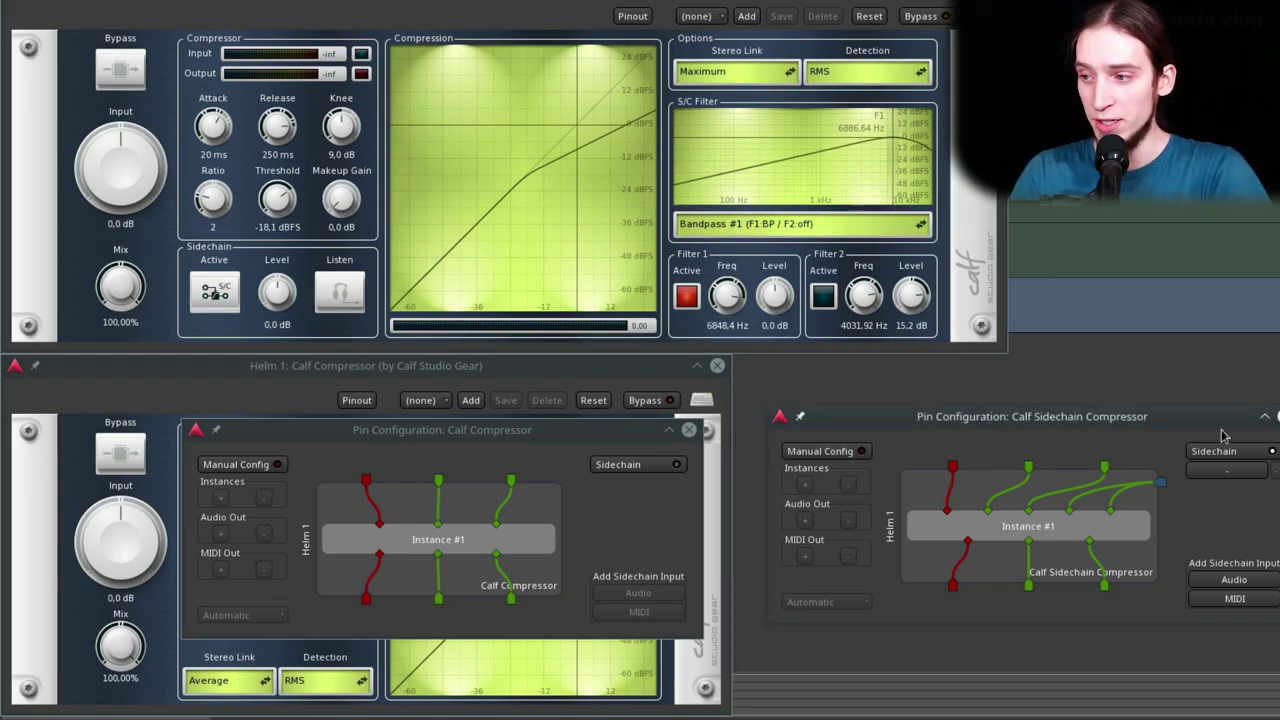
{"action": "left_click", "coordinate": [1266, 417]}
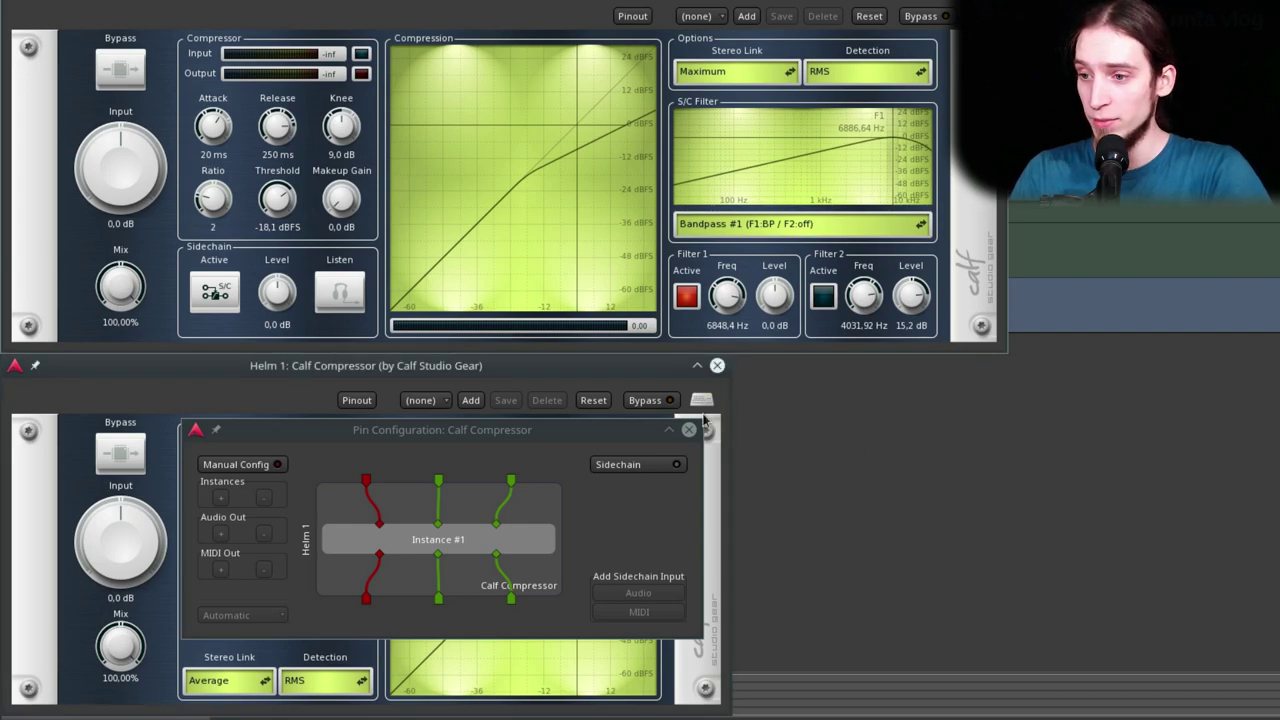
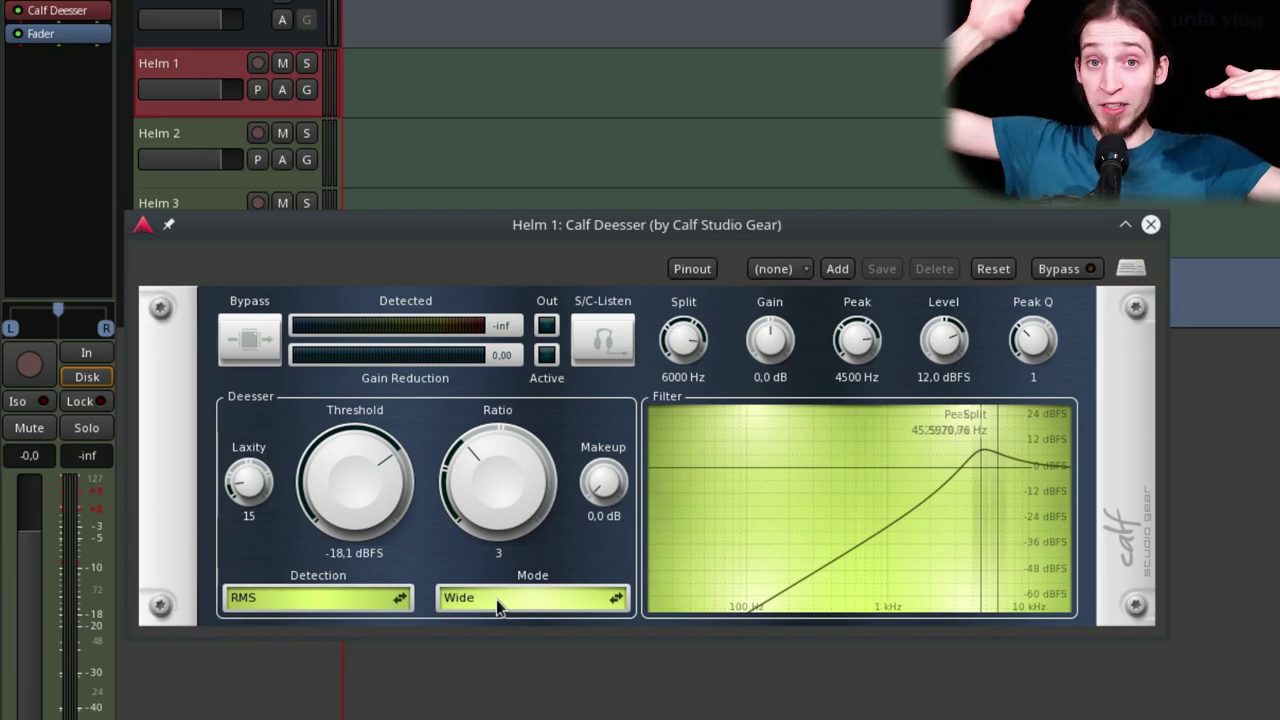
Try the Calf Deesser's Split mode with the split frequency at about 2165 Hz, and return the mode to Wide.
{"action": "left_click", "coordinate": [496, 599]}
{"action": "left_click", "coordinate": [490, 623]}
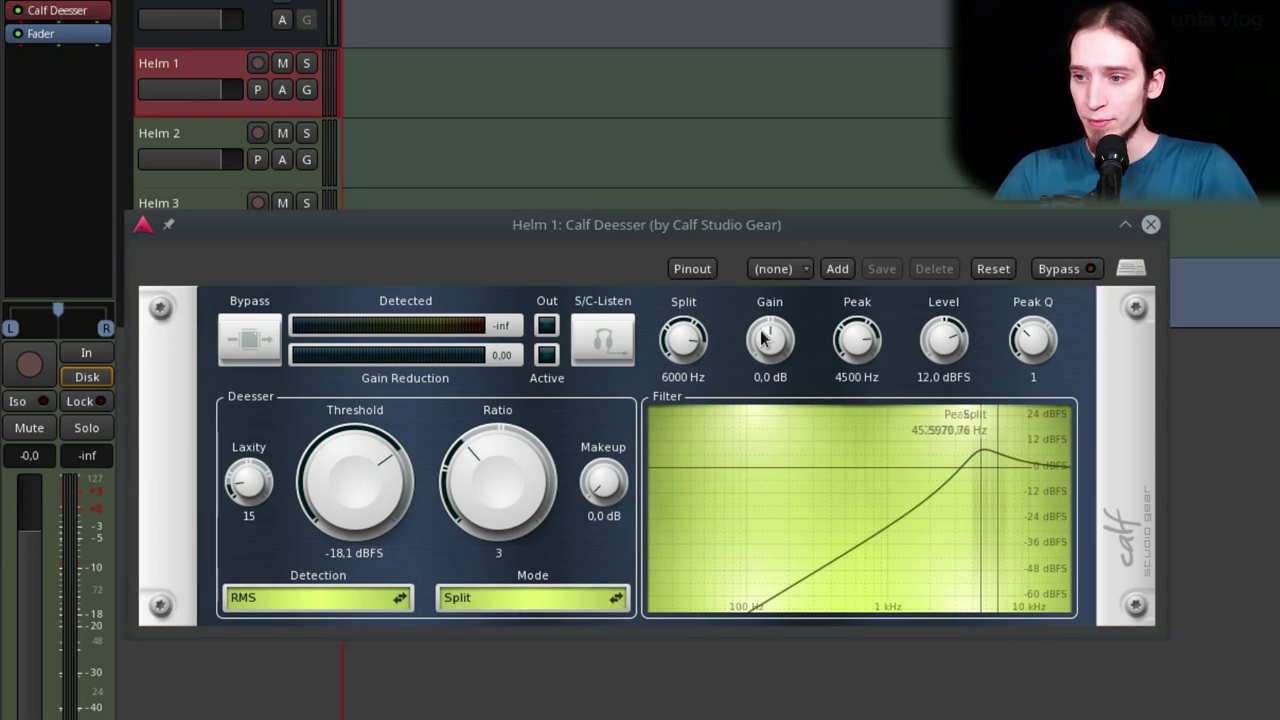
{"action": "mouse_move", "coordinate": [683, 340]}
{"action": "left_mouse_down"}
{"action": "mouse_move", "coordinate": [689, 399]}
{"action": "mouse_move", "coordinate": [688, 375]}
{"action": "left_mouse_up"}
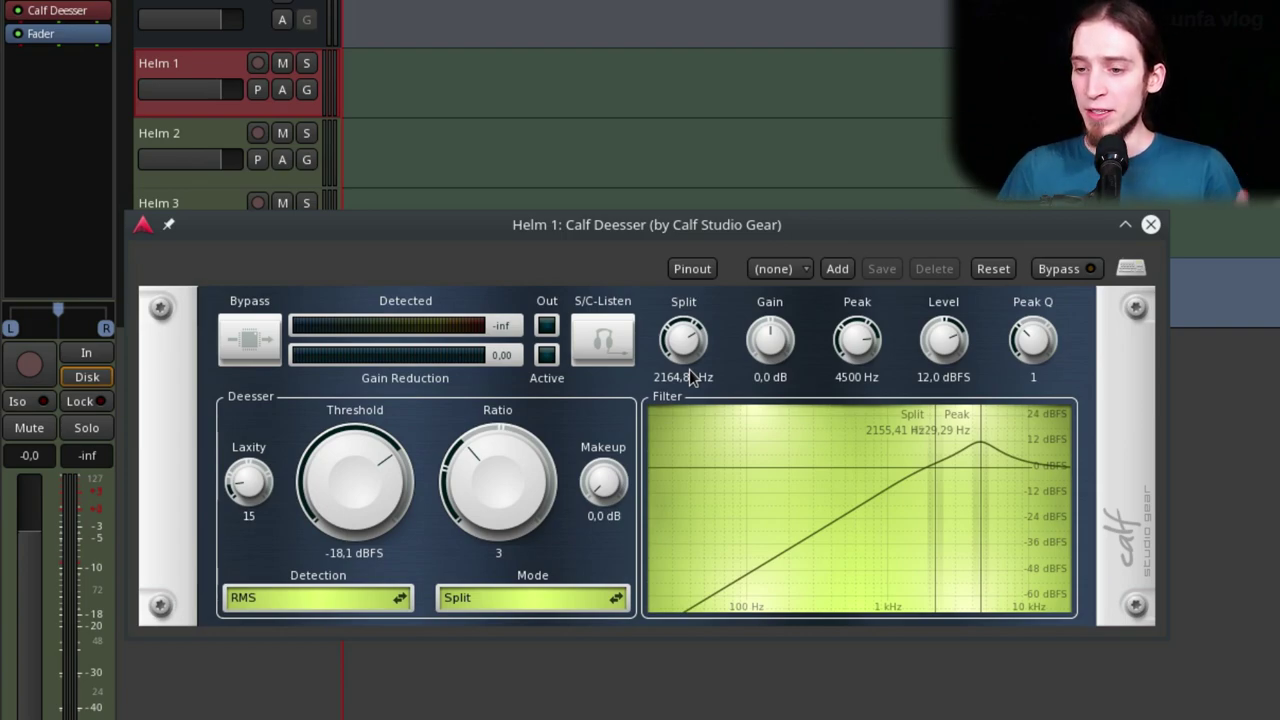
{"action": "left_click", "coordinate": [490, 597]}
{"action": "left_click", "coordinate": [492, 568]}
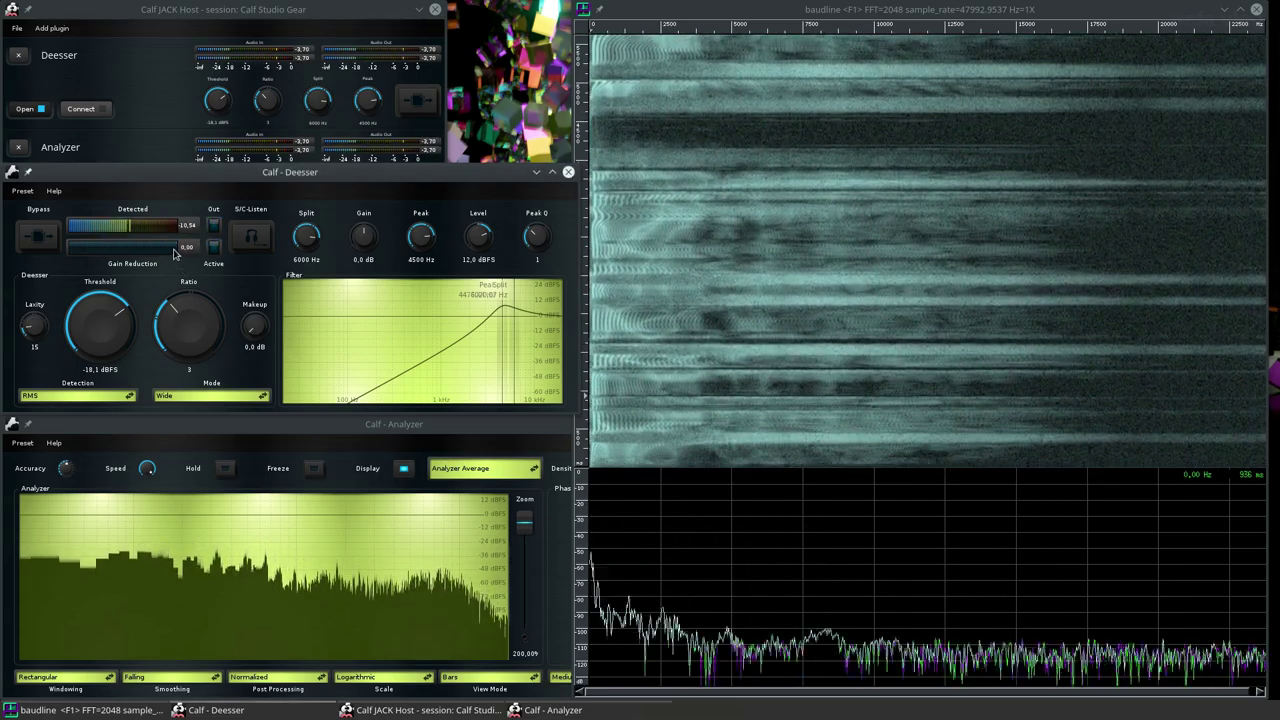
In Calf JACK Host, compare the voice signal with the Deesser bypassed and active.
{"action": "left_click", "coordinate": [40, 236]}
{"action": "left_click", "coordinate": [40, 237]}
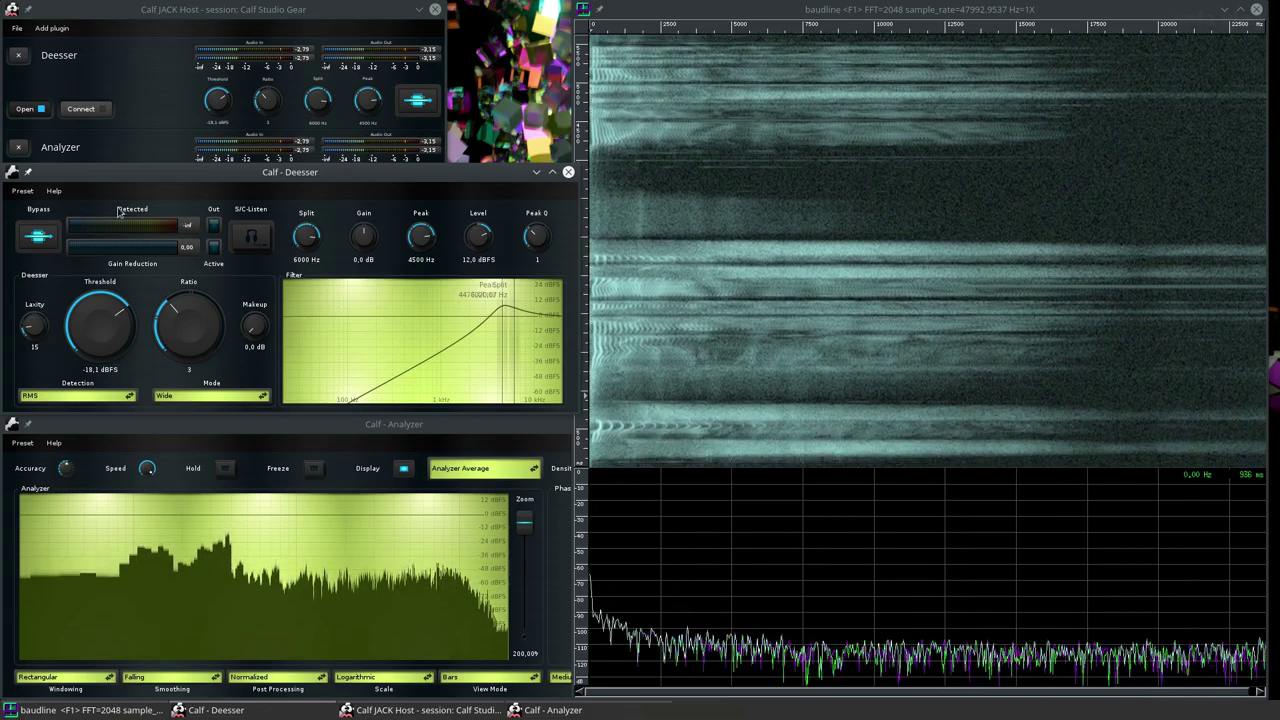
{"action": "left_click", "coordinate": [42, 245]}
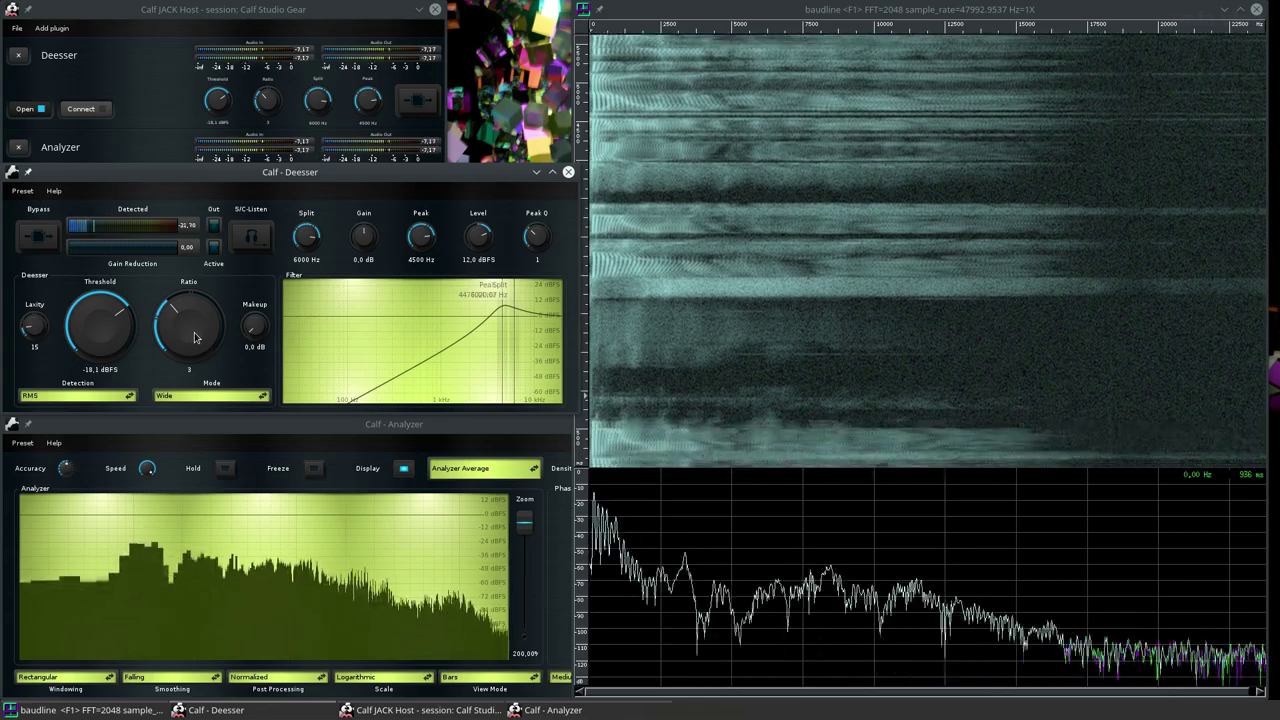
Raise the Deesser's ratio to infinity and lower its threshold to about -27 dBFS, comparing the result with bypass.
{"action": "left_click_drag", "start_coordinate": [196, 338], "coordinate": [195, 207]}
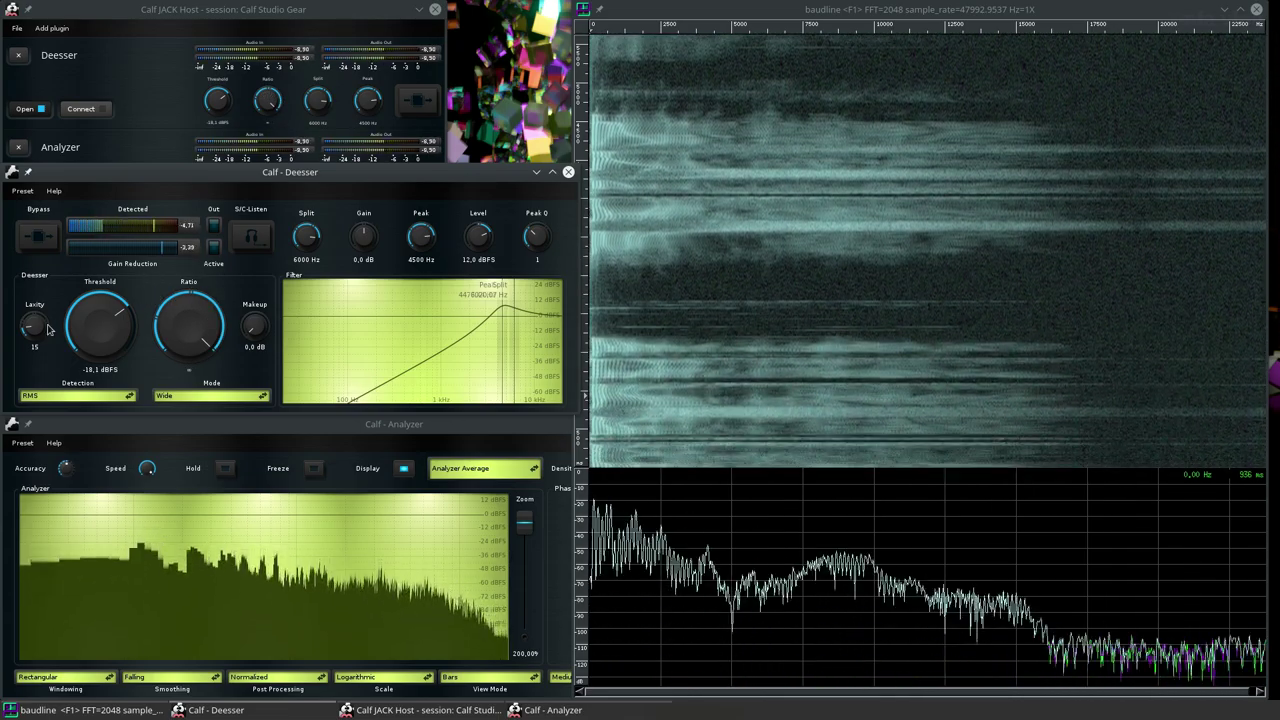
{"action": "left_click_drag", "start_coordinate": [88, 332], "coordinate": [112, 434]}
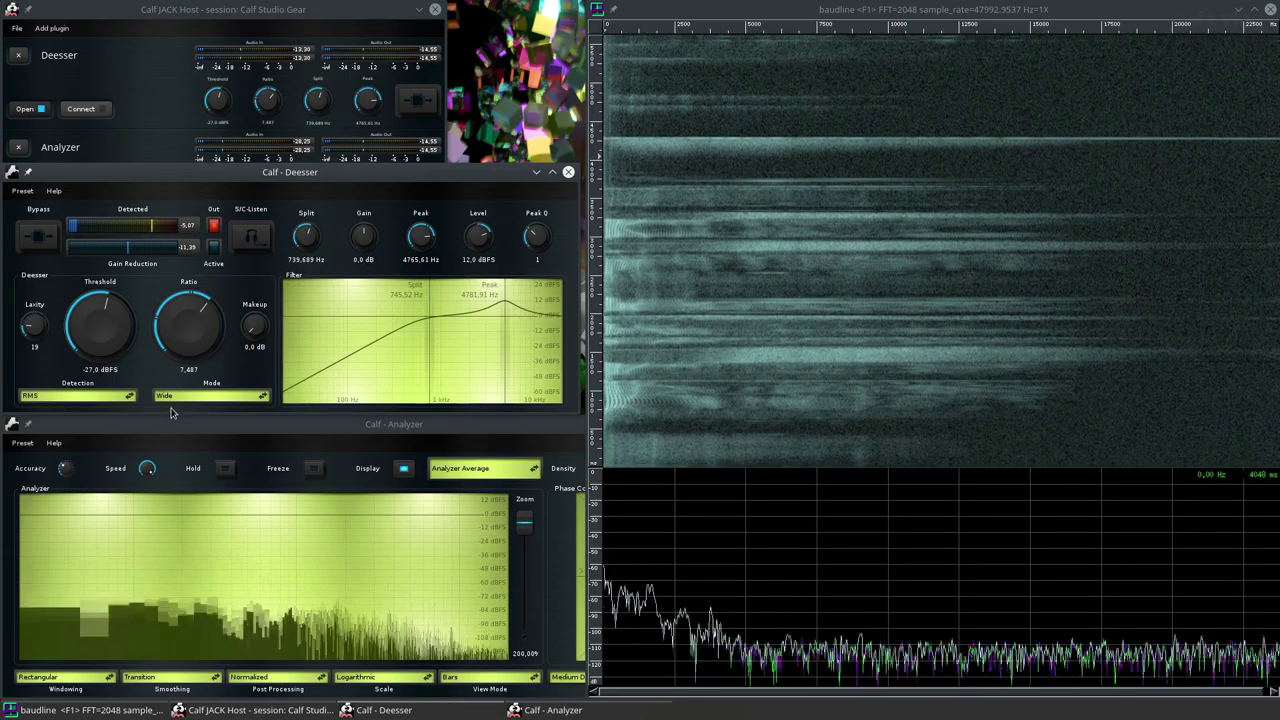
{"action": "left_click", "coordinate": [28, 250]}
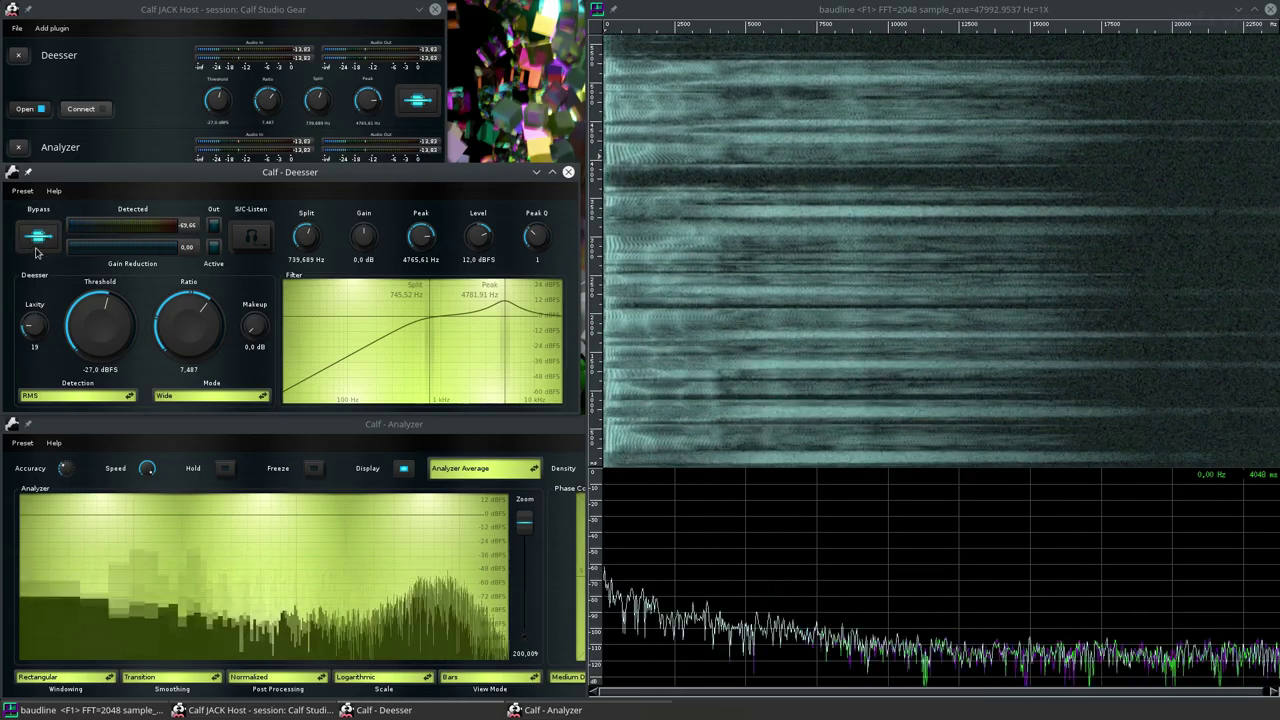
{"action": "left_click", "coordinate": [45, 250]}
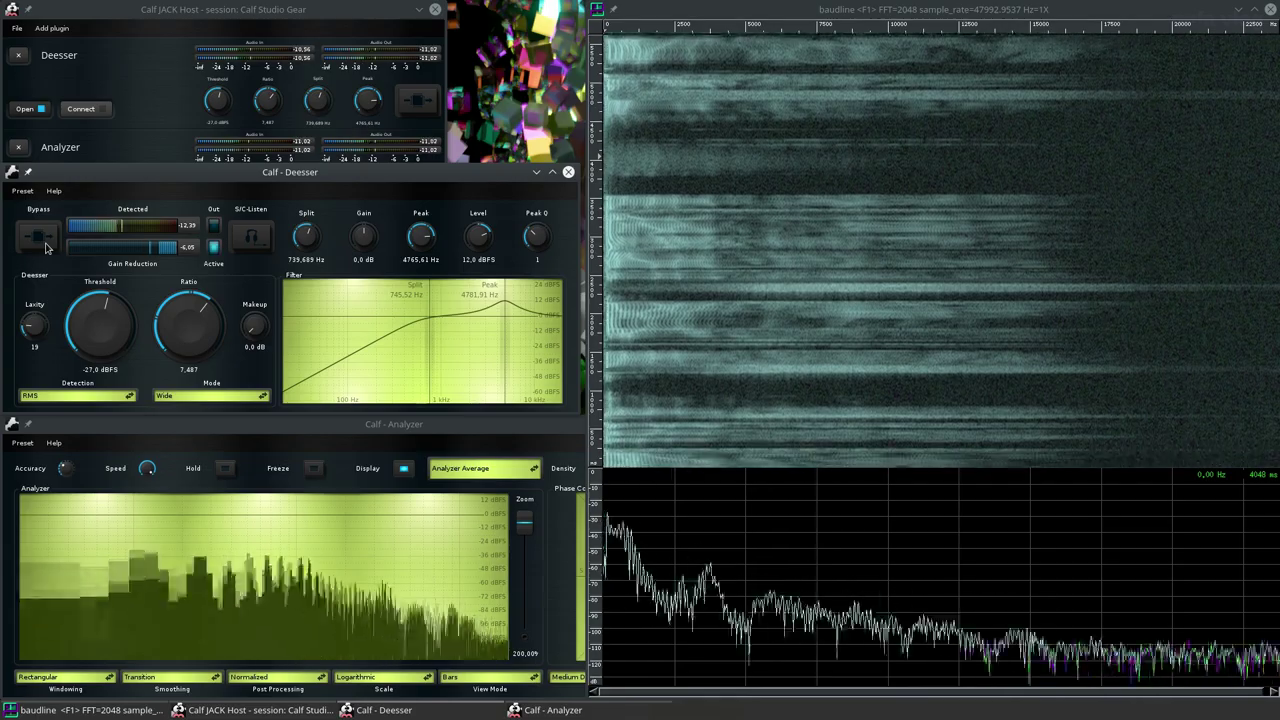
Sweep the Deesser's threshold down to about -50.8 dBFS and back up to about -20.5 dBFS.
{"action": "scroll", "coordinate": [101, 306], "scroll_direction": "down", "scroll_amount": 5}
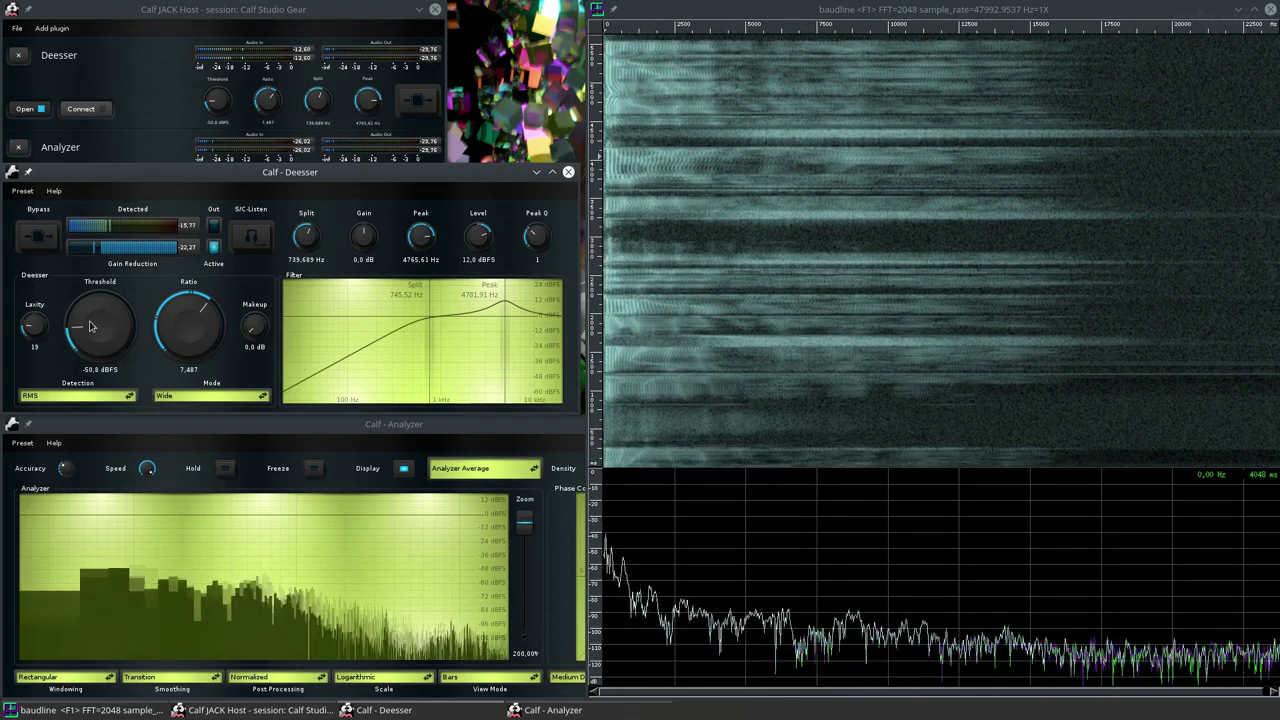
{"action": "scroll", "coordinate": [101, 306], "scroll_direction": "up", "scroll_amount": 5}
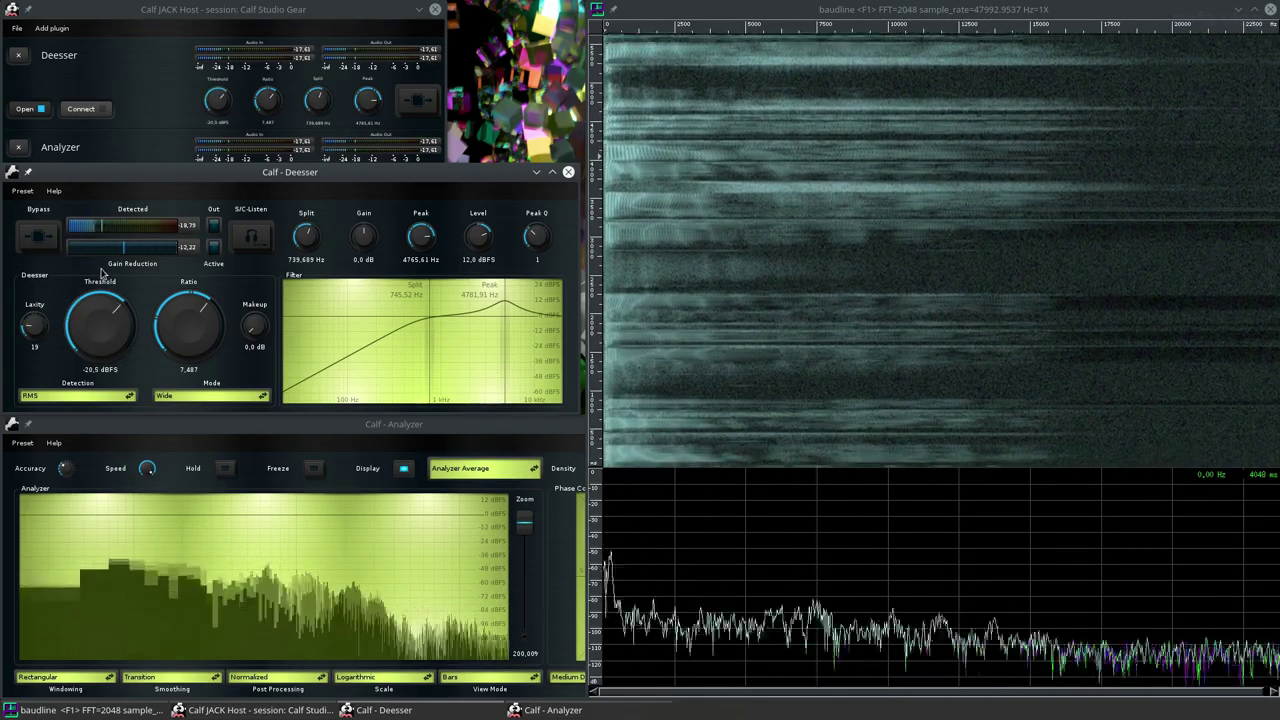
{"action": "scroll", "coordinate": [112, 330], "scroll_direction": "up", "scroll_amount": 1}
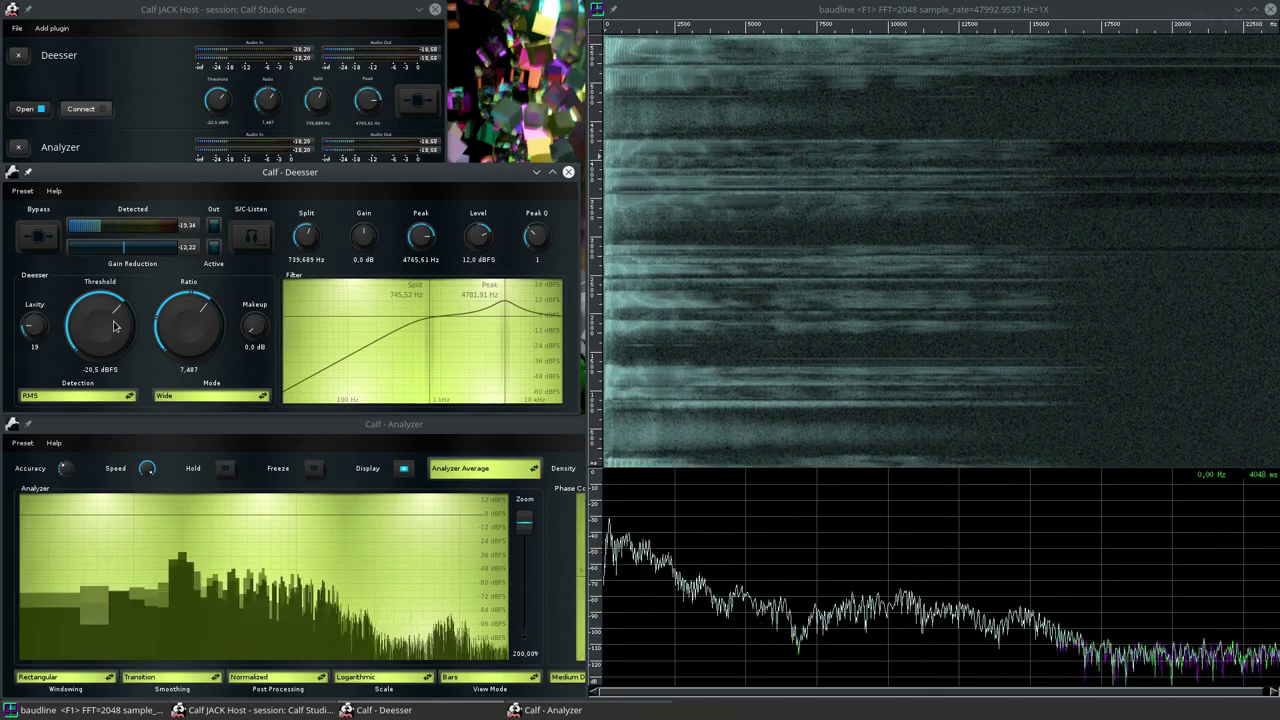
Switch the Deesser's mode to Split and set its threshold to about -22.6 dBFS.
{"action": "left_click", "coordinate": [191, 397]}
{"action": "left_click", "coordinate": [190, 407]}
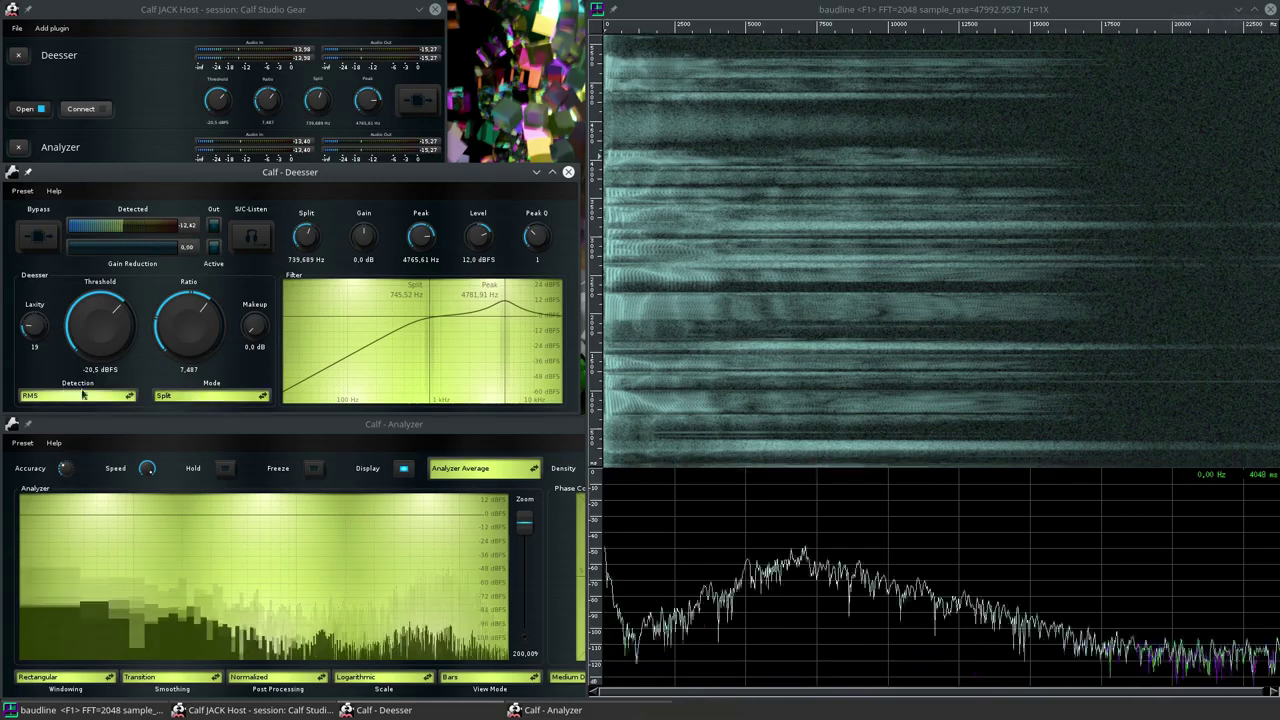
{"action": "scroll", "coordinate": [99, 337], "scroll_direction": "down", "scroll_amount": 2}
{"action": "scroll", "coordinate": [99, 337], "scroll_direction": "up", "scroll_amount": 2}
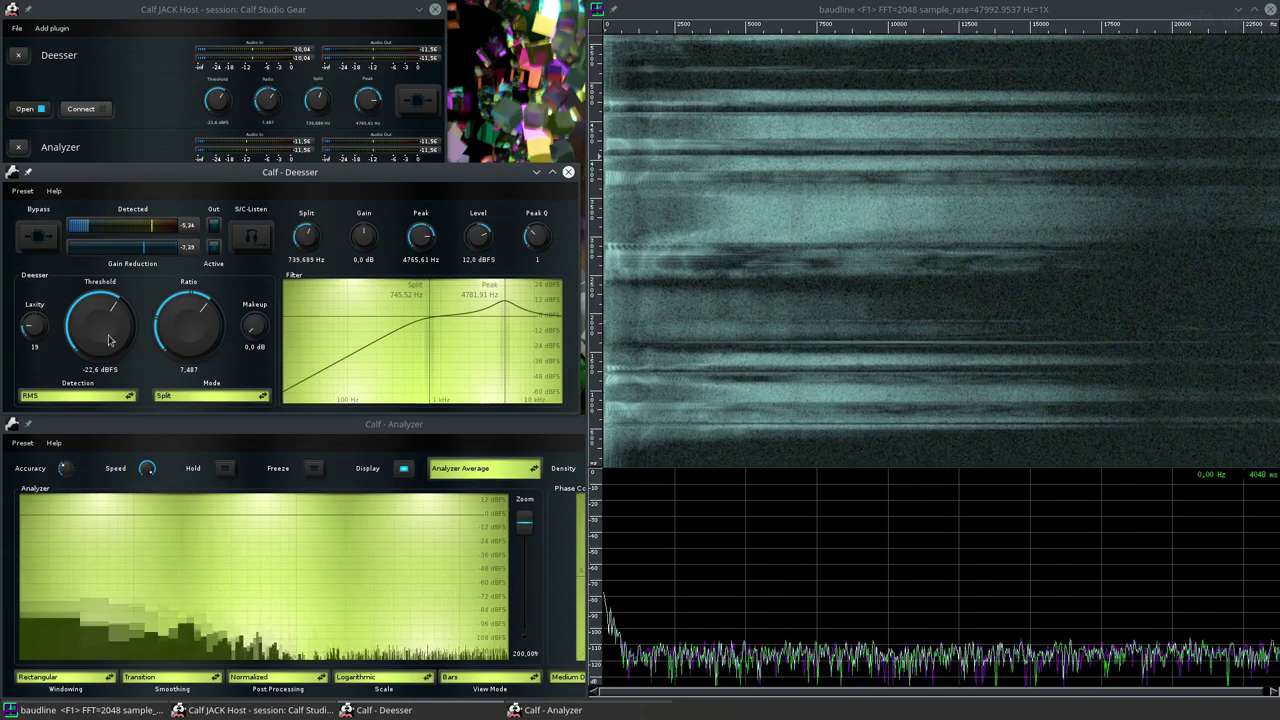
Lower the Deesser's laxity to 1 and compare the processed signal with the bypassed one.
{"action": "left_click", "coordinate": [39, 237]}
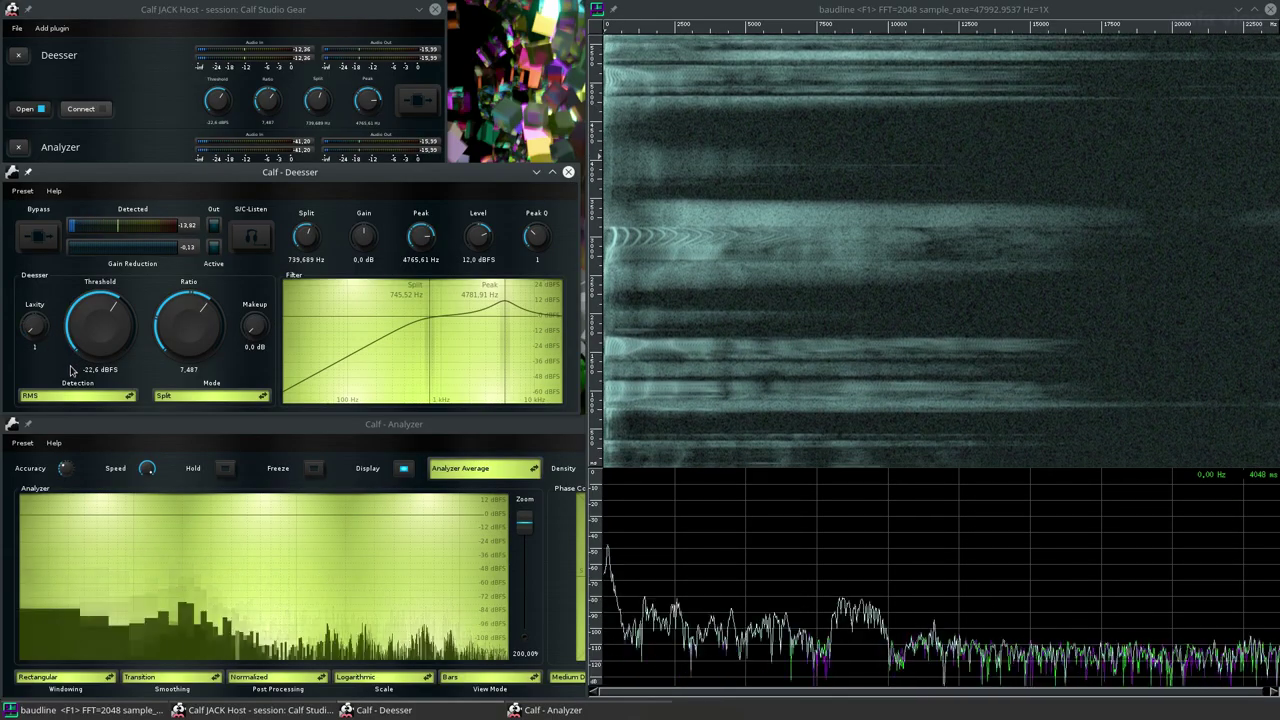
{"action": "left_click", "coordinate": [45, 243]}
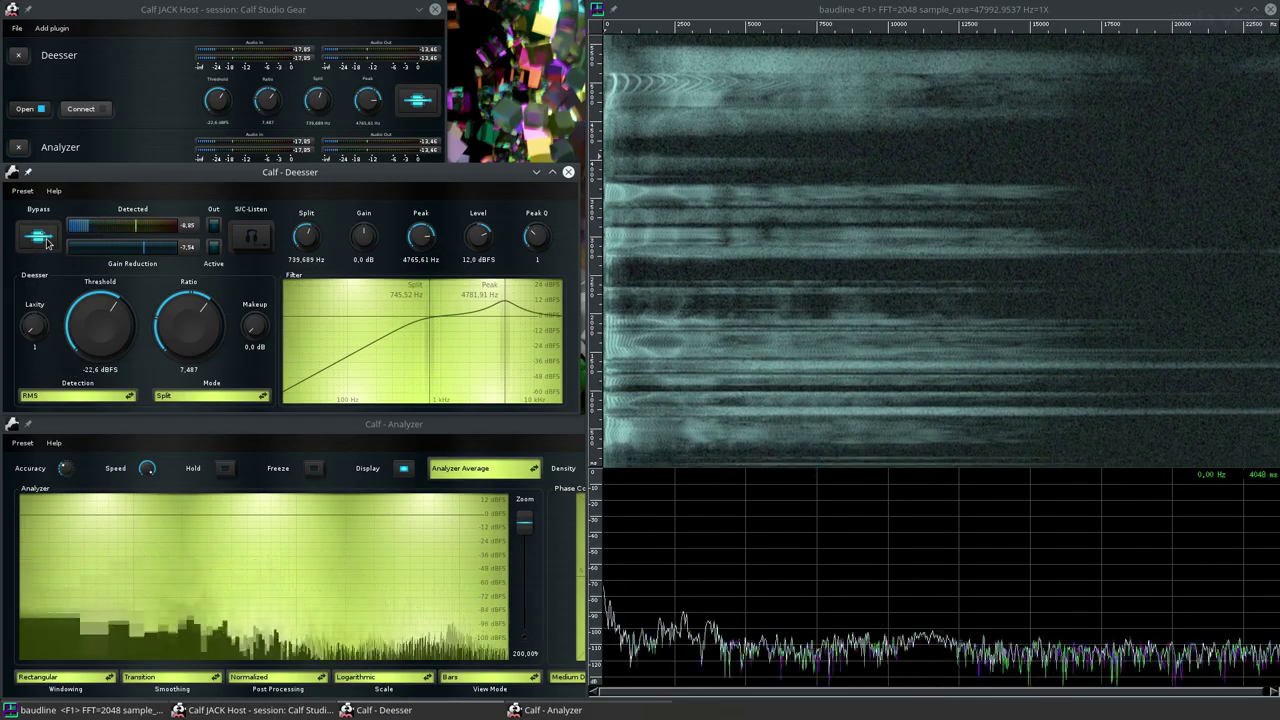
{"action": "left_click", "coordinate": [45, 243]}
Lower the Deesser's threshold to about -47.4 dBFS and switch its mode to Wide.
{"action": "left_click_drag", "start_coordinate": [131, 327], "coordinate": [126, 358]}
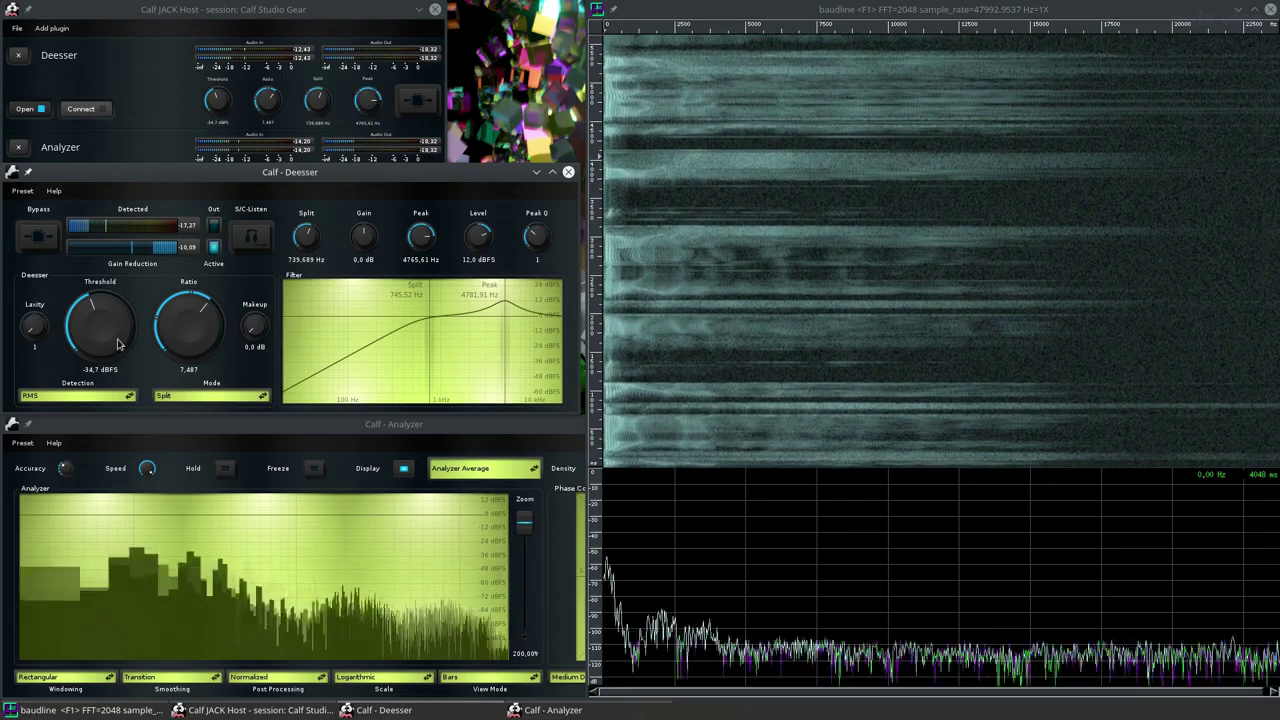
{"action": "left_click_drag", "start_coordinate": [119, 340], "coordinate": [114, 362]}
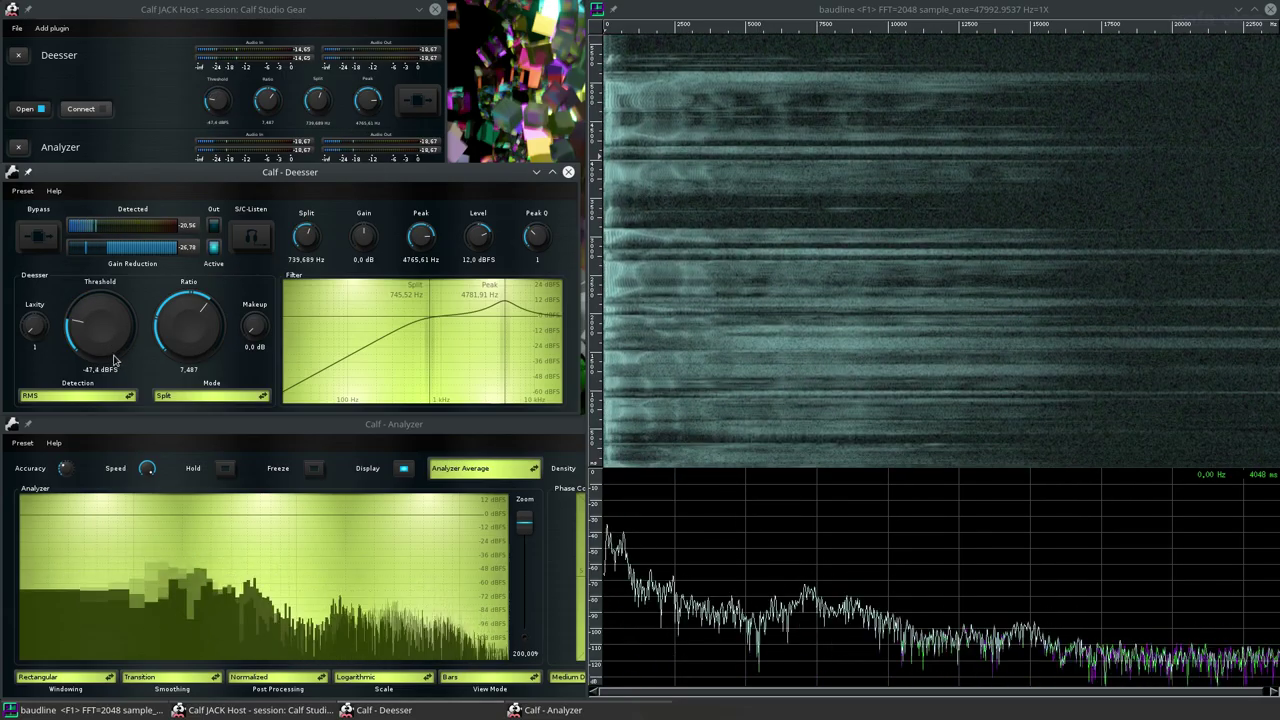
{"action": "left_click", "coordinate": [196, 393]}
{"action": "left_click", "coordinate": [185, 377]}
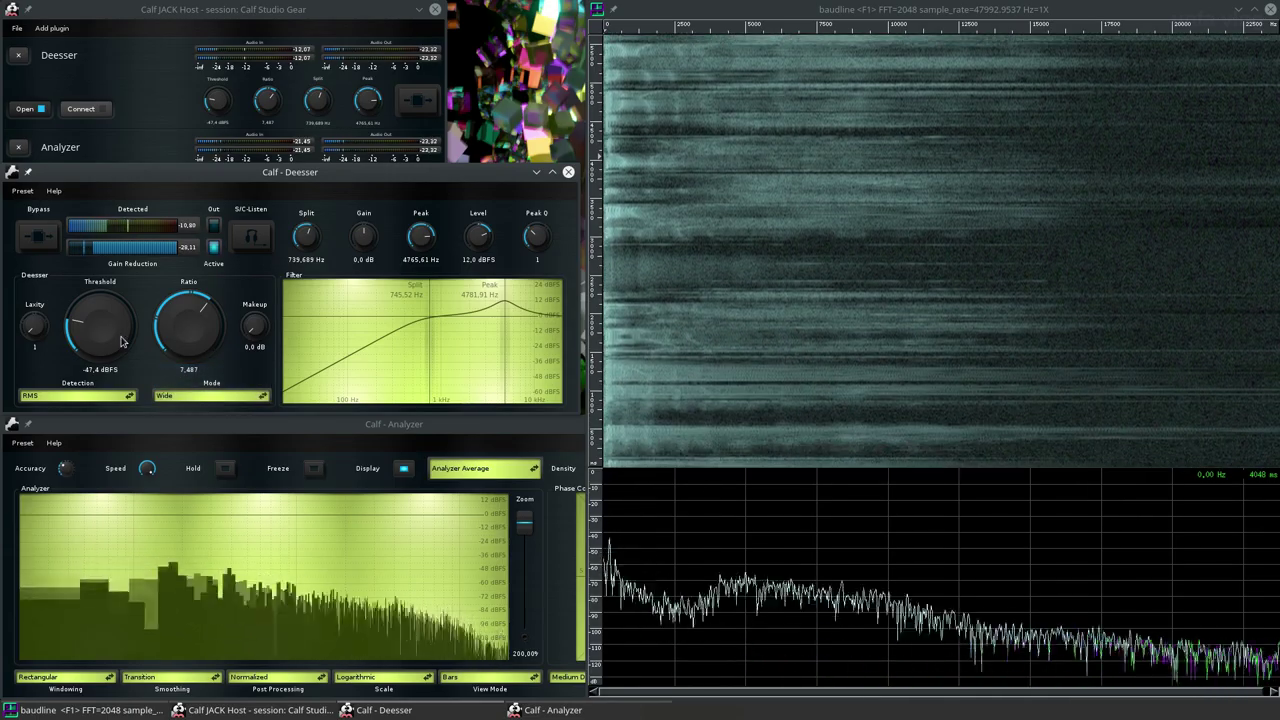
Set the Deesser's threshold to about -26.2 dBFS and its laxity to 50 in Wide mode.
{"action": "left_click_drag", "start_coordinate": [121, 341], "coordinate": [120, 312]}
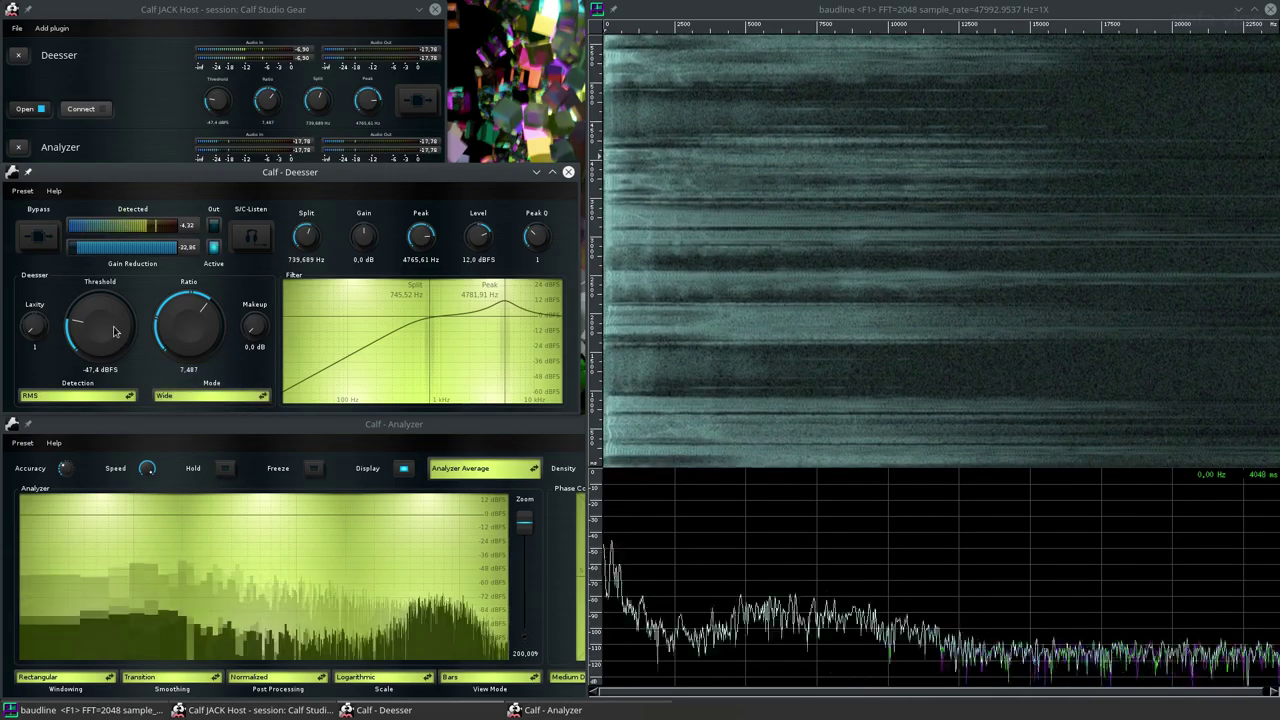
{"action": "scroll", "coordinate": [77, 318], "scroll_direction": "up", "scroll_amount": 10}
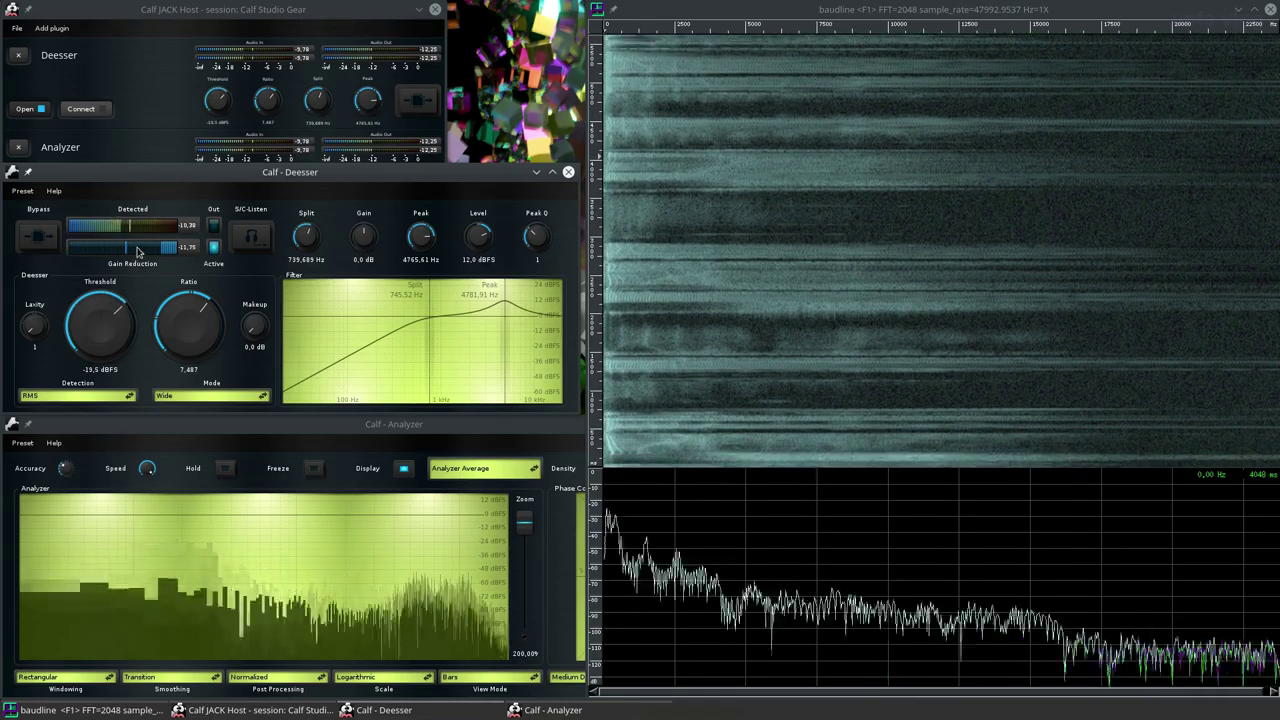
{"action": "scroll", "coordinate": [36, 325], "scroll_direction": "up", "scroll_amount": 10}
{"action": "scroll", "coordinate": [95, 318], "scroll_direction": "down", "scroll_amount": 3}
{"action": "left_click", "coordinate": [191, 397]}
{"action": "left_click", "coordinate": [191, 393]}
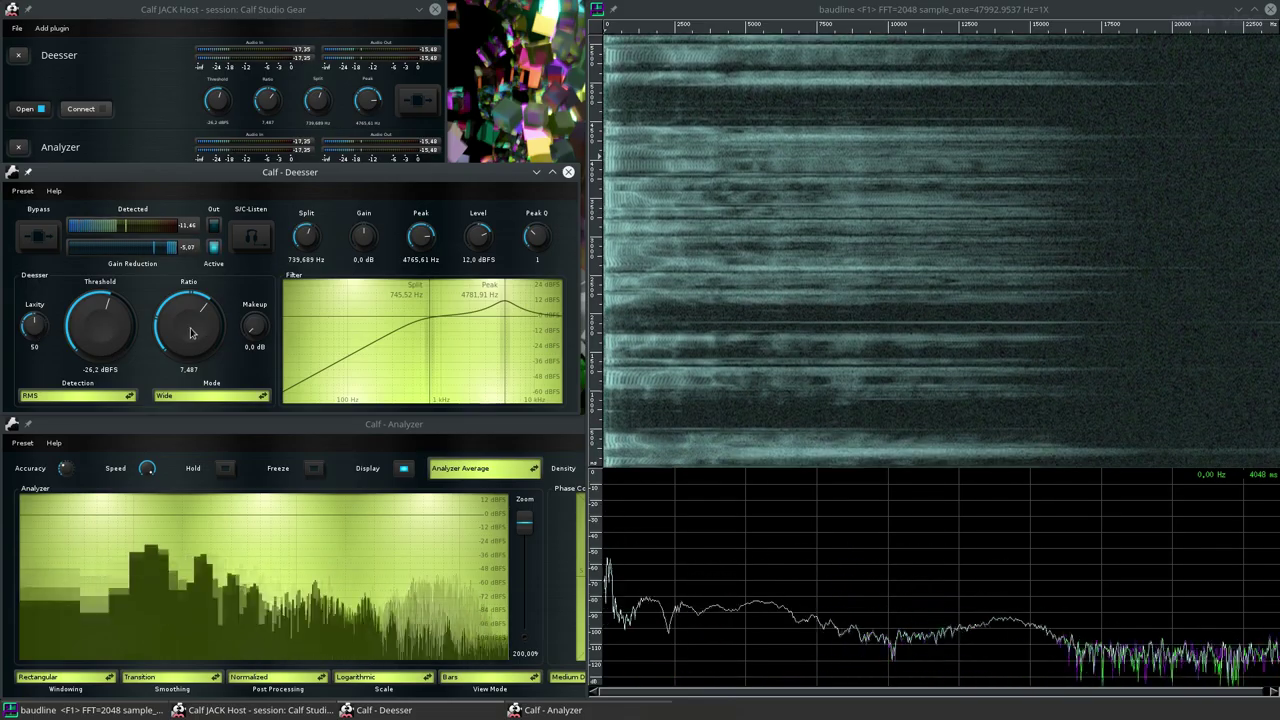
Raise the Deesser's ratio to infinity and lower its threshold to about -41.9 dBFS.
{"action": "left_click_drag", "start_coordinate": [184, 338], "coordinate": [190, 262]}
{"action": "left_click_drag", "start_coordinate": [118, 322], "coordinate": [74, 350]}
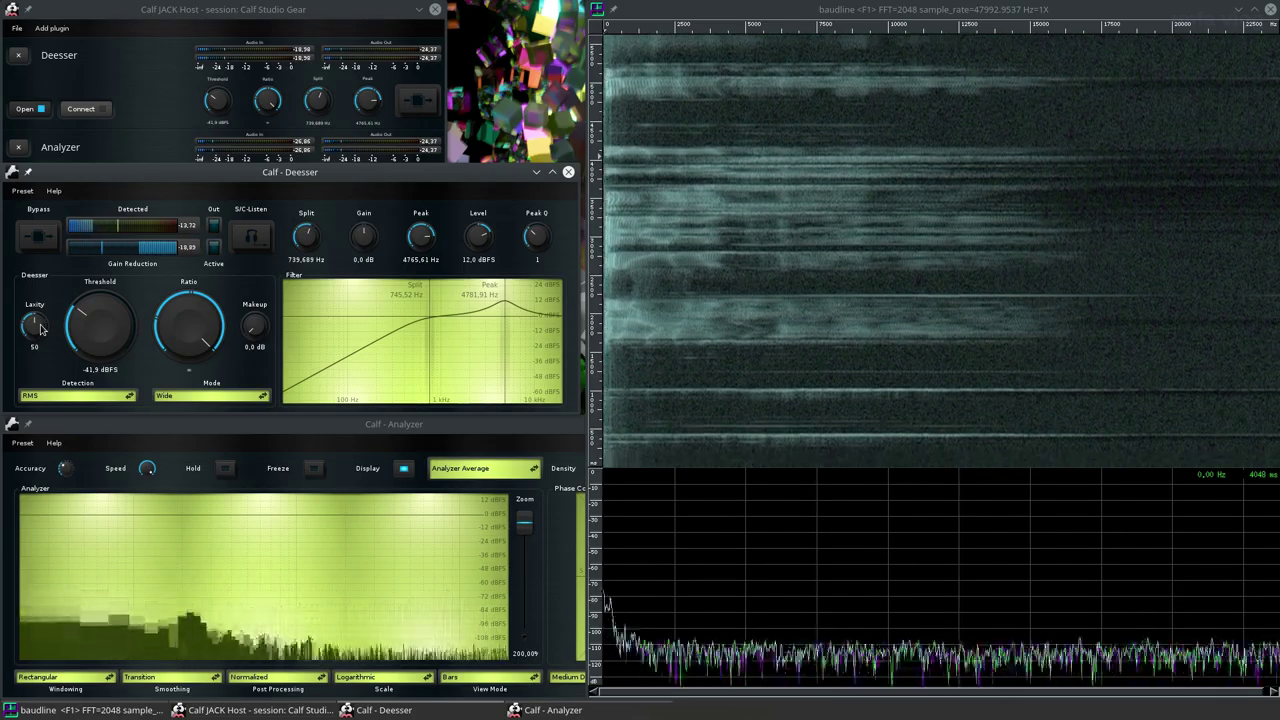
Vary the Deesser's laxity between 1 and higher values such as 16 to compare its response in Wide mode.
{"action": "left_click_drag", "start_coordinate": [42, 342], "coordinate": [43, 393]}
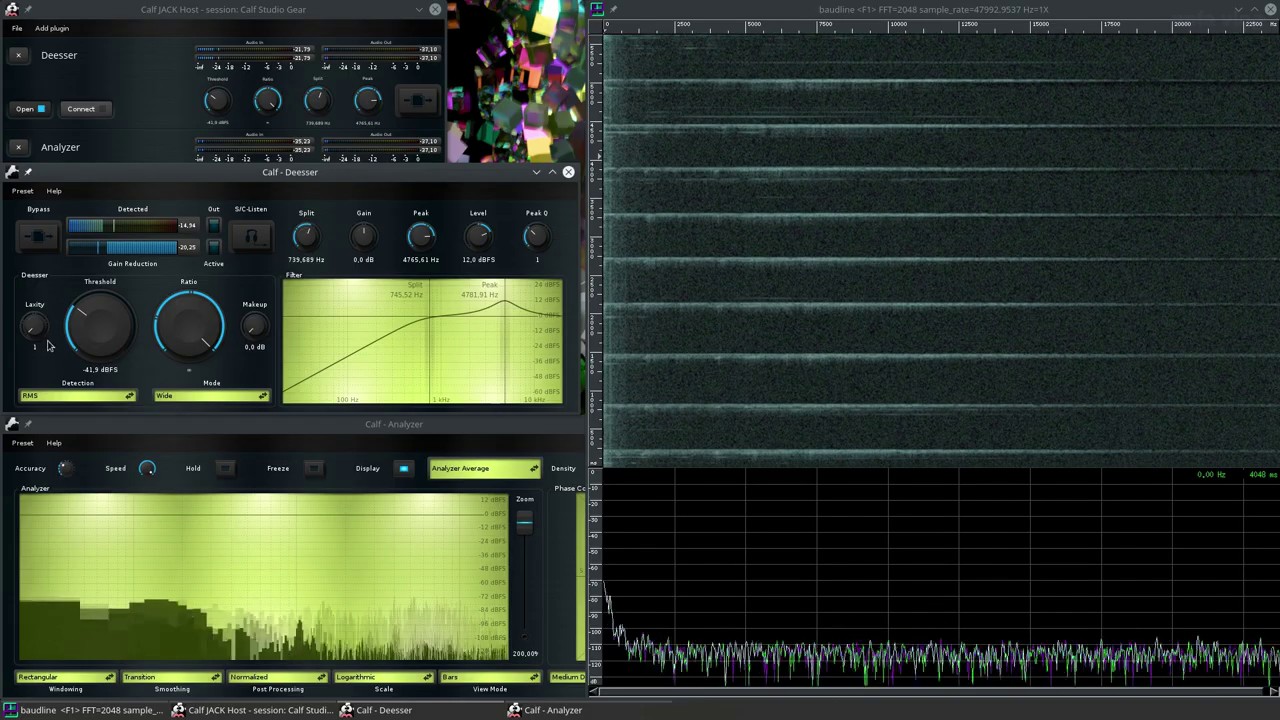
{"action": "left_click_drag", "start_coordinate": [57, 306], "coordinate": [59, 280]}
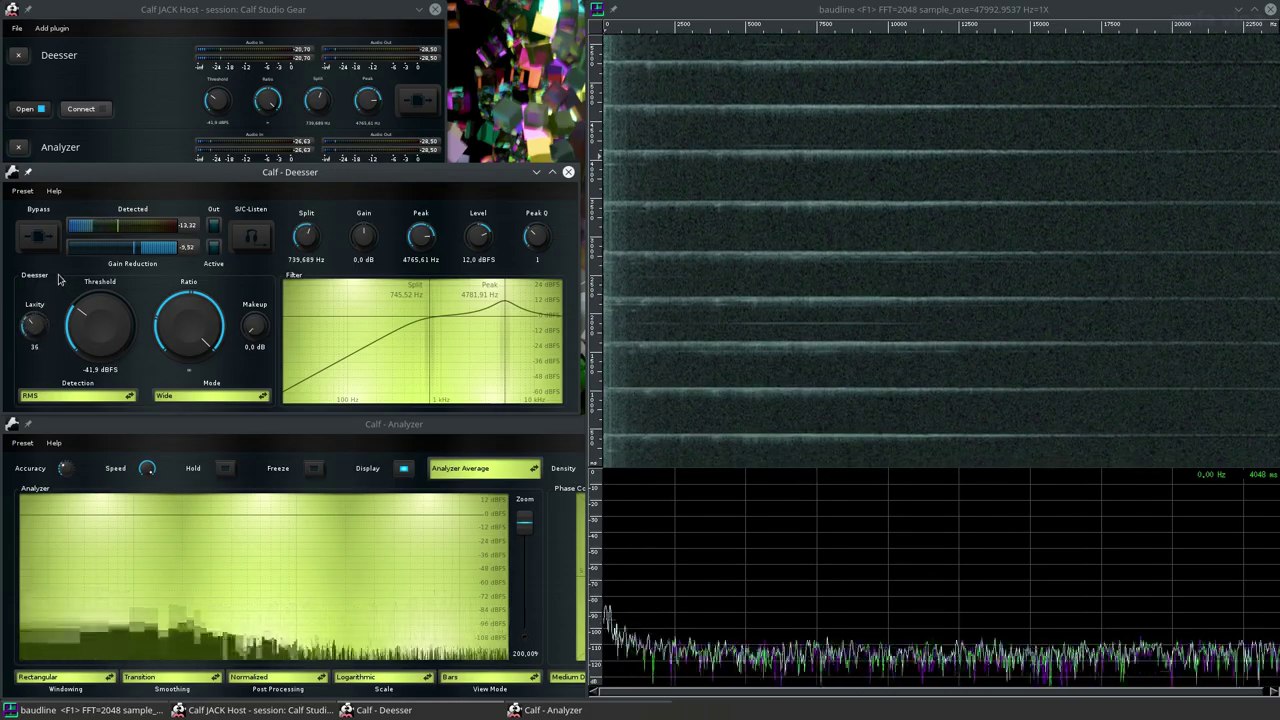
{"action": "left_click_drag", "start_coordinate": [75, 222], "coordinate": [86, 200]}
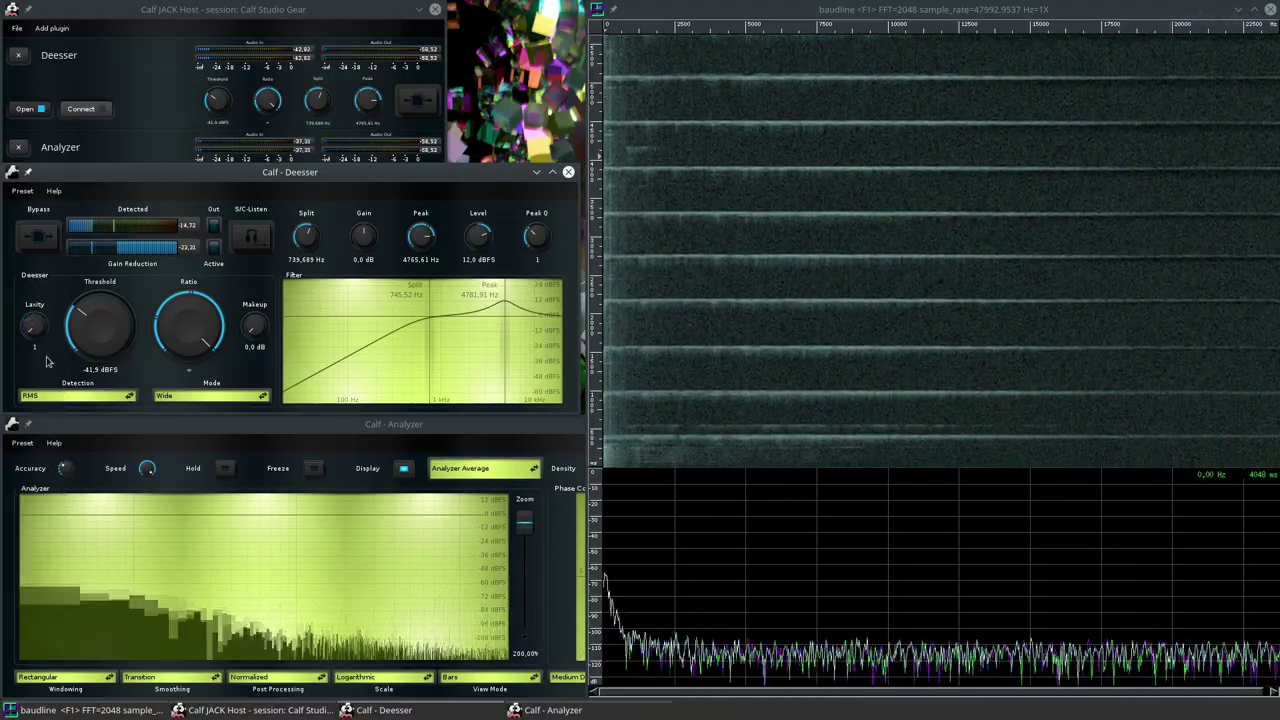
{"action": "left_click_drag", "start_coordinate": [39, 333], "coordinate": [56, 314]}
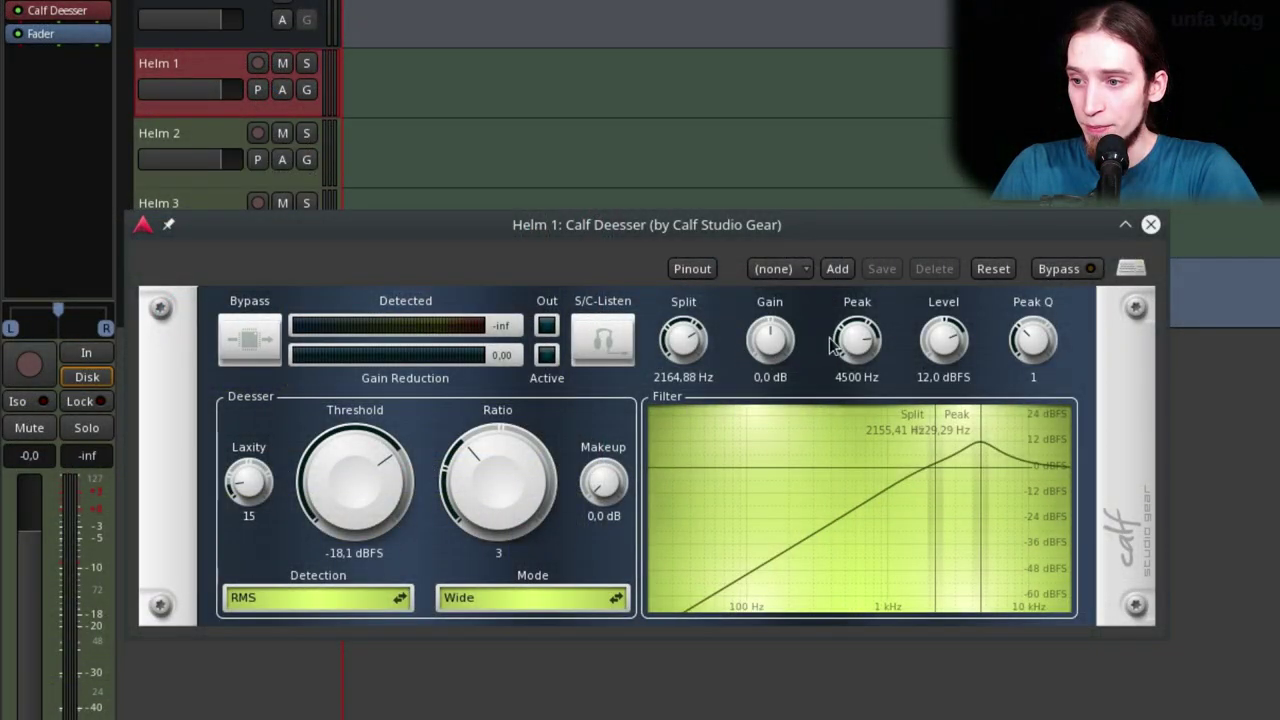
Set the Helm 1 Deesser's split to about 1703 Hz, peak to 7270 Hz, level to 24.1 dBFS and peak Q to 0.391, and close it.
{"action": "mouse_move", "coordinate": [700, 345]}
{"action": "left_mouse_down"}
{"action": "mouse_move", "coordinate": [700, 283]}
{"action": "mouse_move", "coordinate": [688, 360]}
{"action": "left_mouse_up"}
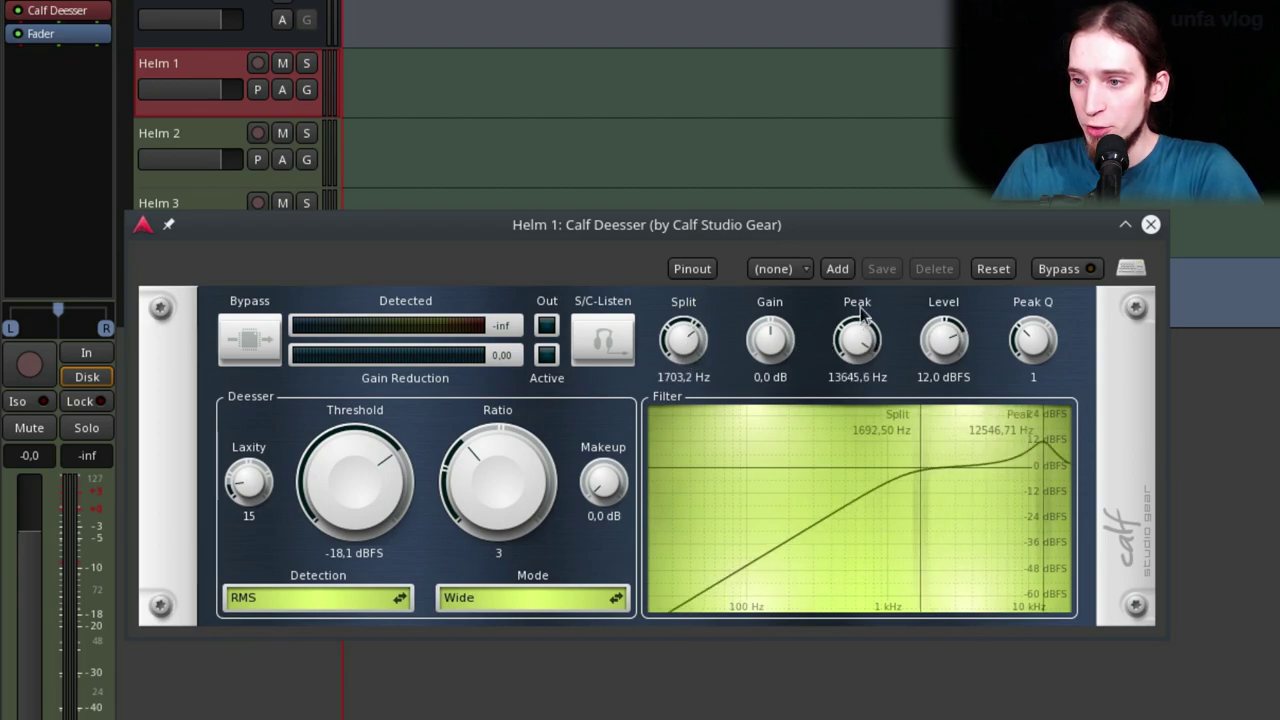
{"action": "mouse_move", "coordinate": [866, 345]}
{"action": "left_mouse_down"}
{"action": "mouse_move", "coordinate": [862, 372]}
{"action": "mouse_move", "coordinate": [858, 345]}
{"action": "left_mouse_up"}
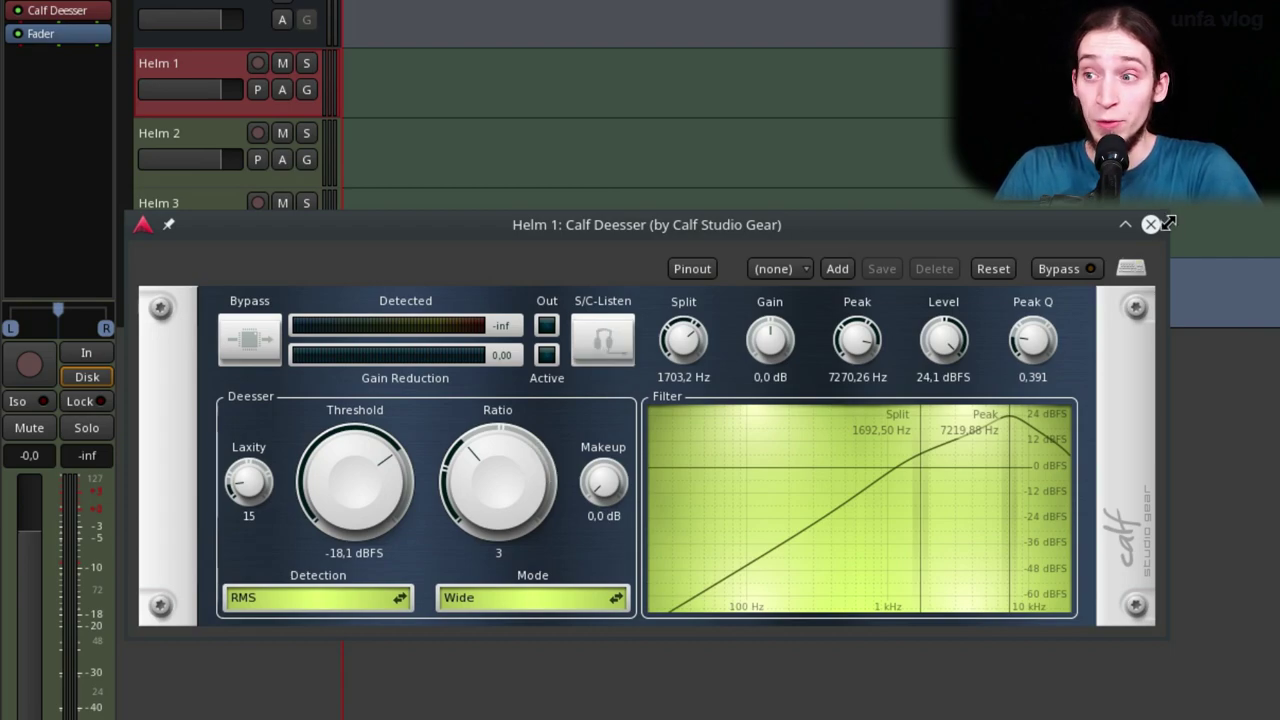
{"action": "left_click", "coordinate": [1151, 225]}
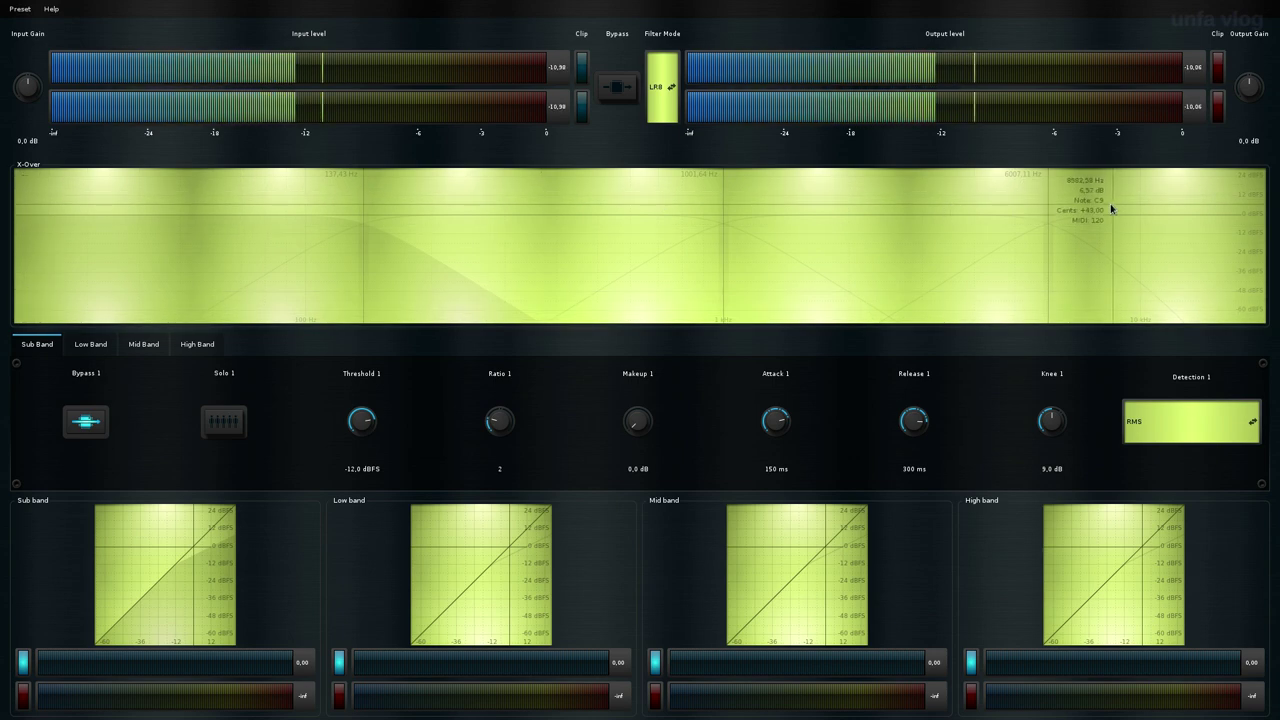
Set the multiband compressor's three crossover frequencies to about 125 Hz, 965 Hz and 5091 Hz.
{"action": "mouse_move", "coordinate": [360, 209]}
{"action": "left_mouse_down"}
{"action": "mouse_move", "coordinate": [260, 214]}
{"action": "mouse_move", "coordinate": [346, 214]}
{"action": "left_mouse_up"}
{"action": "mouse_move", "coordinate": [731, 220]}
{"action": "left_mouse_down"}
{"action": "mouse_move", "coordinate": [663, 257]}
{"action": "mouse_move", "coordinate": [716, 235]}
{"action": "left_mouse_up"}
{"action": "left_click_drag", "start_coordinate": [1050, 223], "coordinate": [1018, 223]}
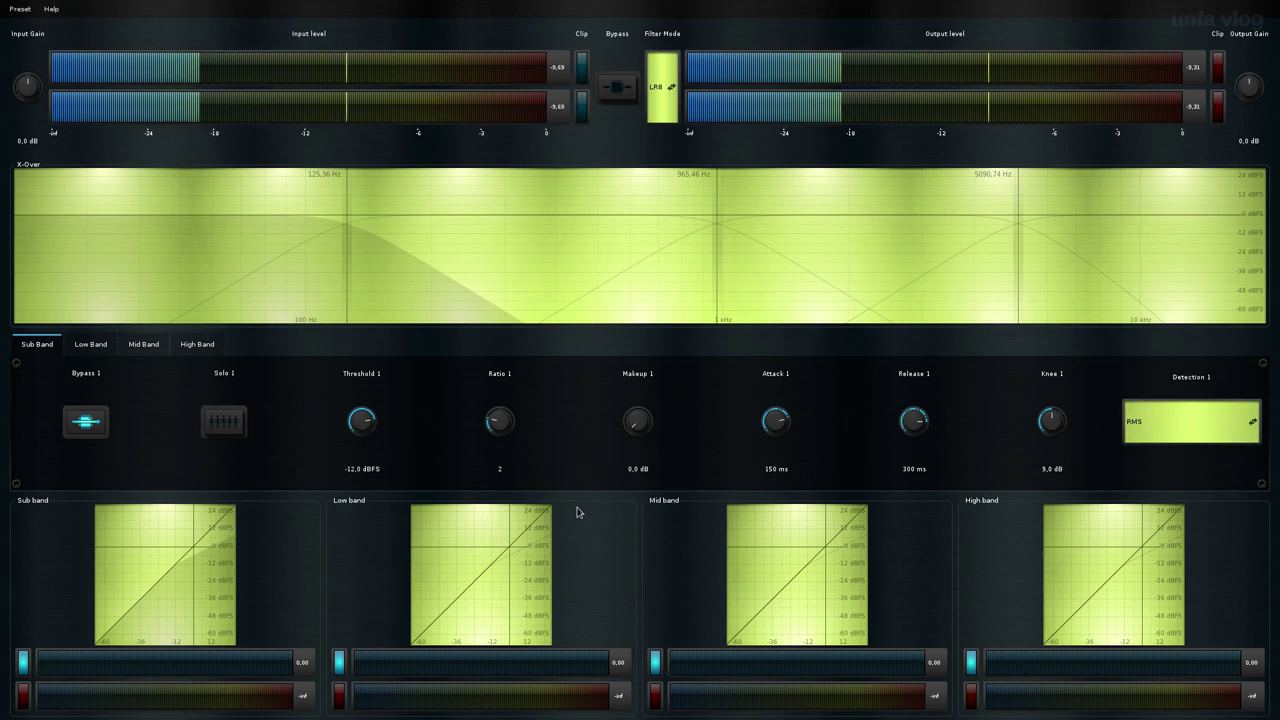
Audition the sub band with its bypass and solo switched on and off, leaving its compression active and solo off.
{"action": "left_click", "coordinate": [88, 422]}
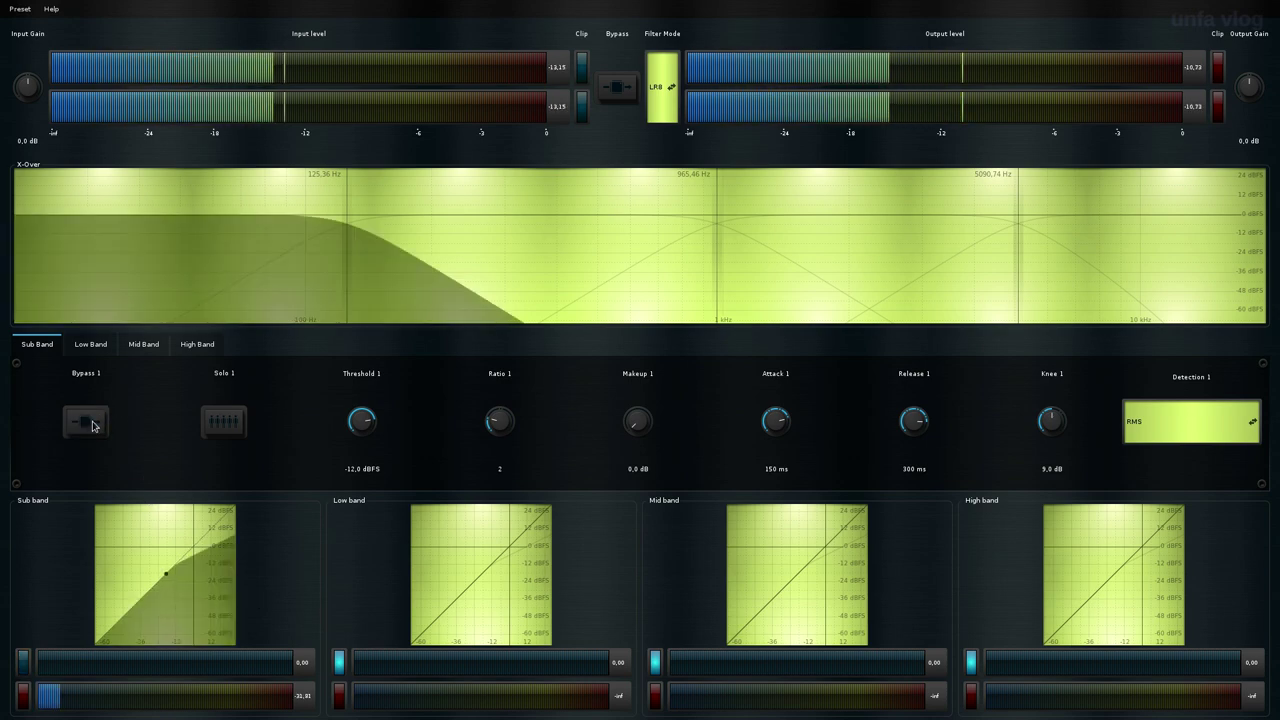
{"action": "left_click", "coordinate": [88, 422]}
{"action": "left_click", "coordinate": [218, 423]}
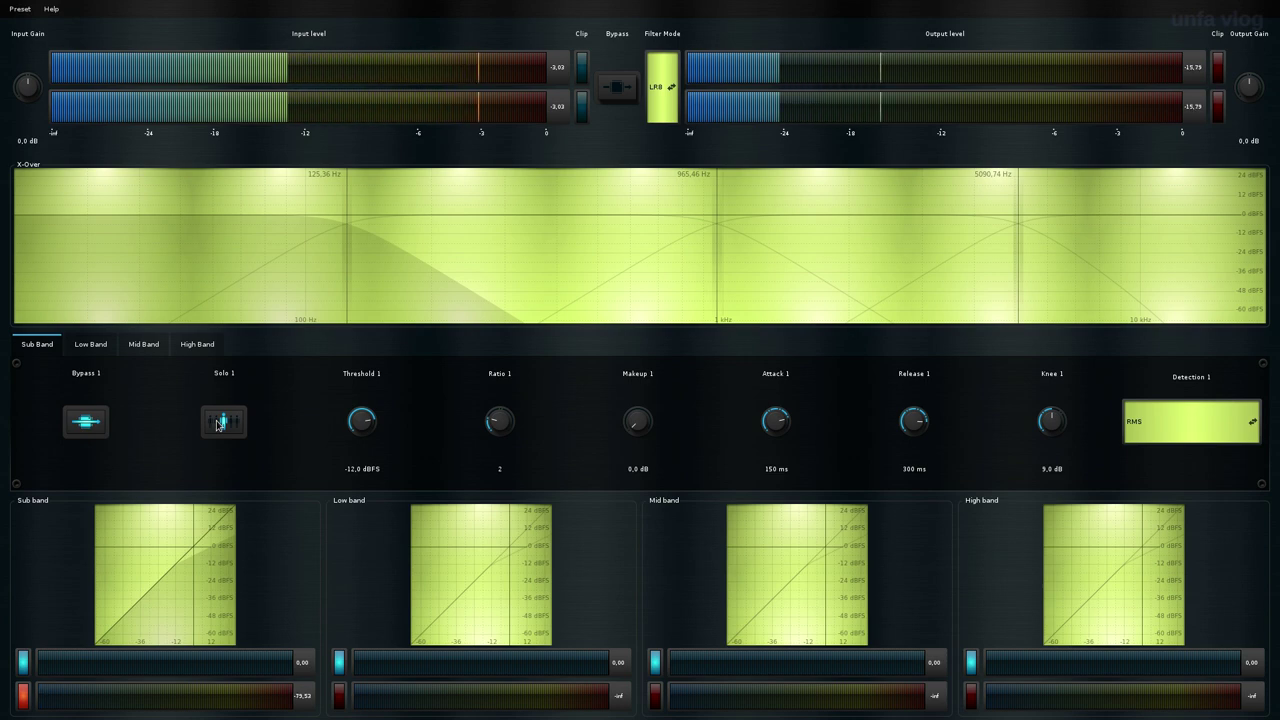
{"action": "left_click", "coordinate": [218, 423]}
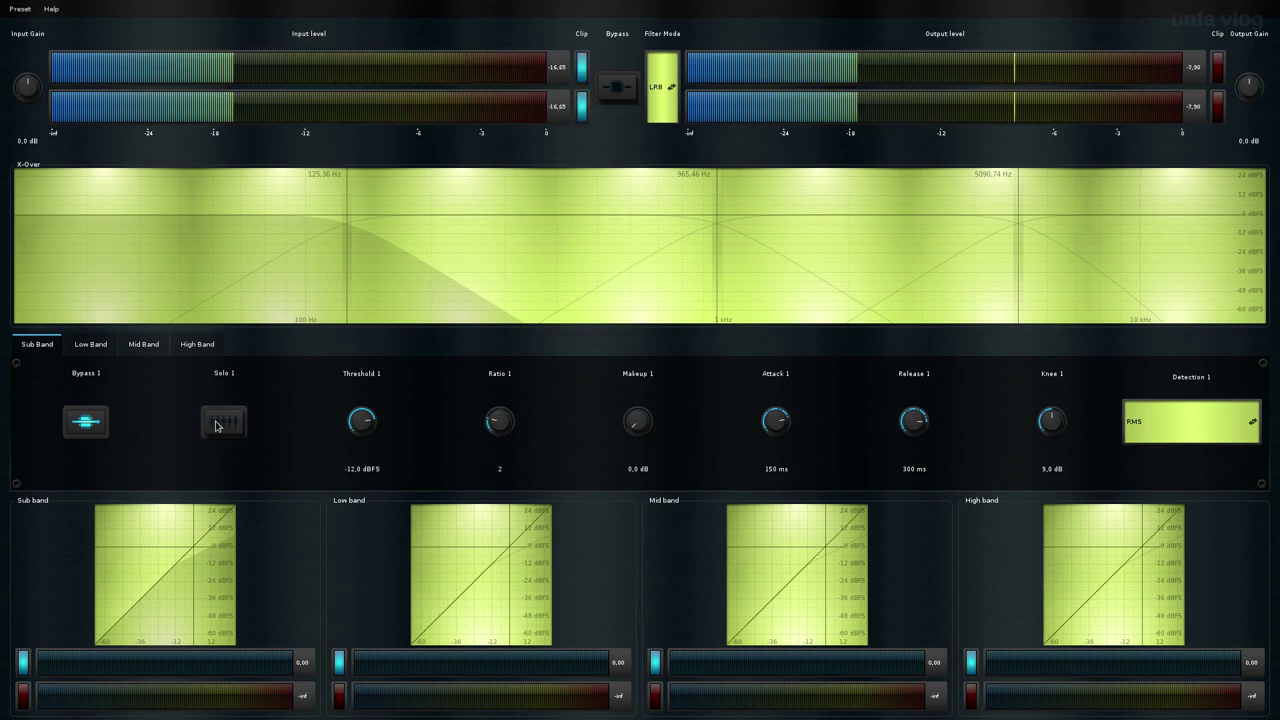
{"action": "left_click", "coordinate": [218, 423]}
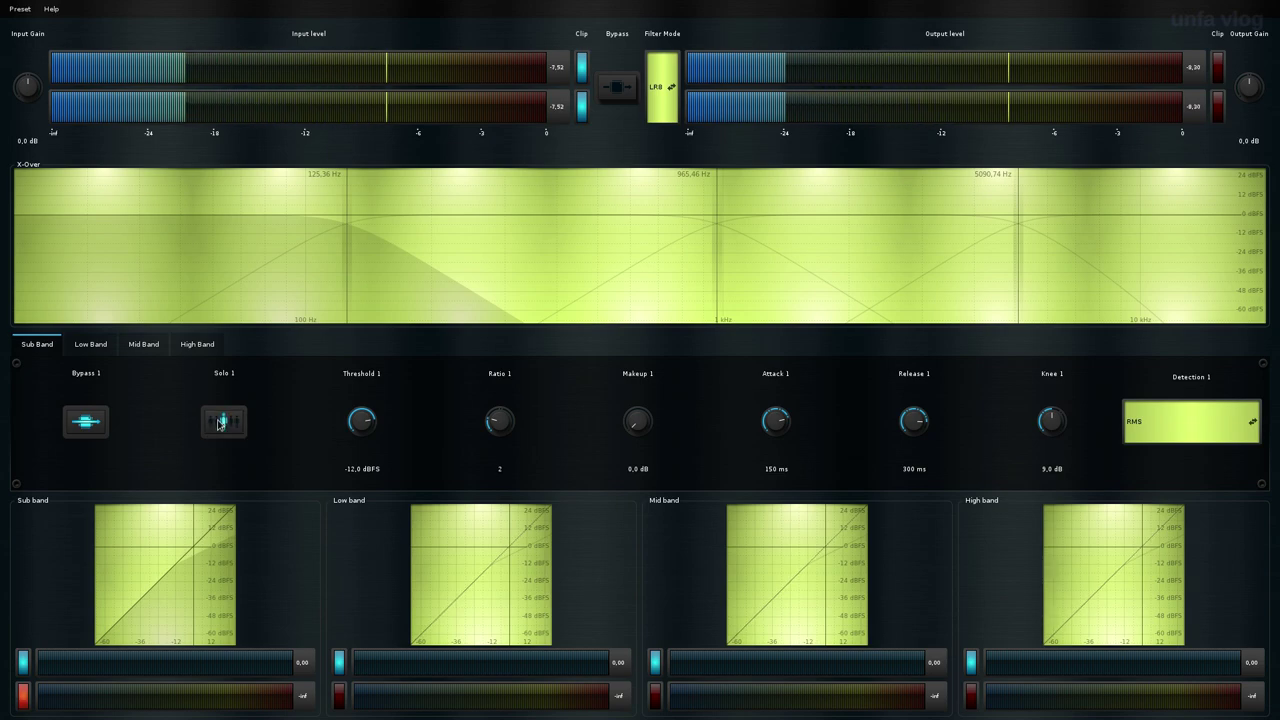
{"action": "left_click", "coordinate": [218, 423]}
{"action": "left_click", "coordinate": [100, 415]}
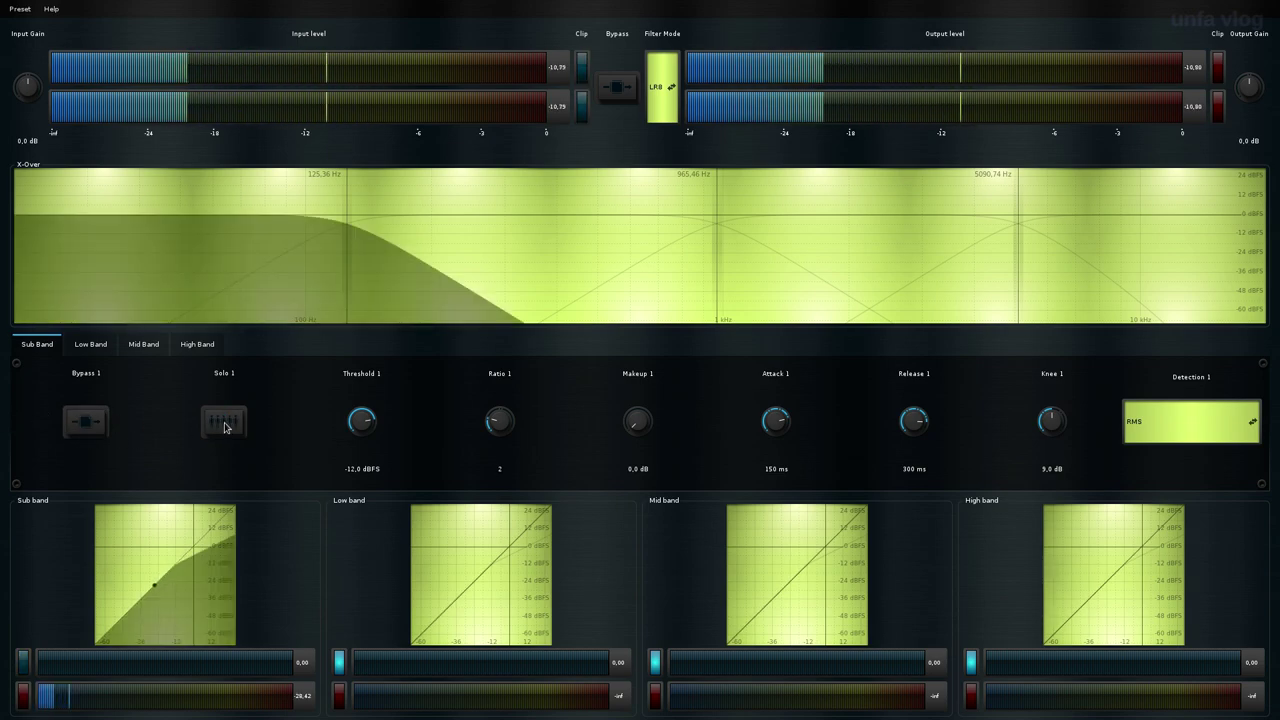
{"action": "left_click", "coordinate": [220, 421]}
{"action": "left_click", "coordinate": [224, 421]}
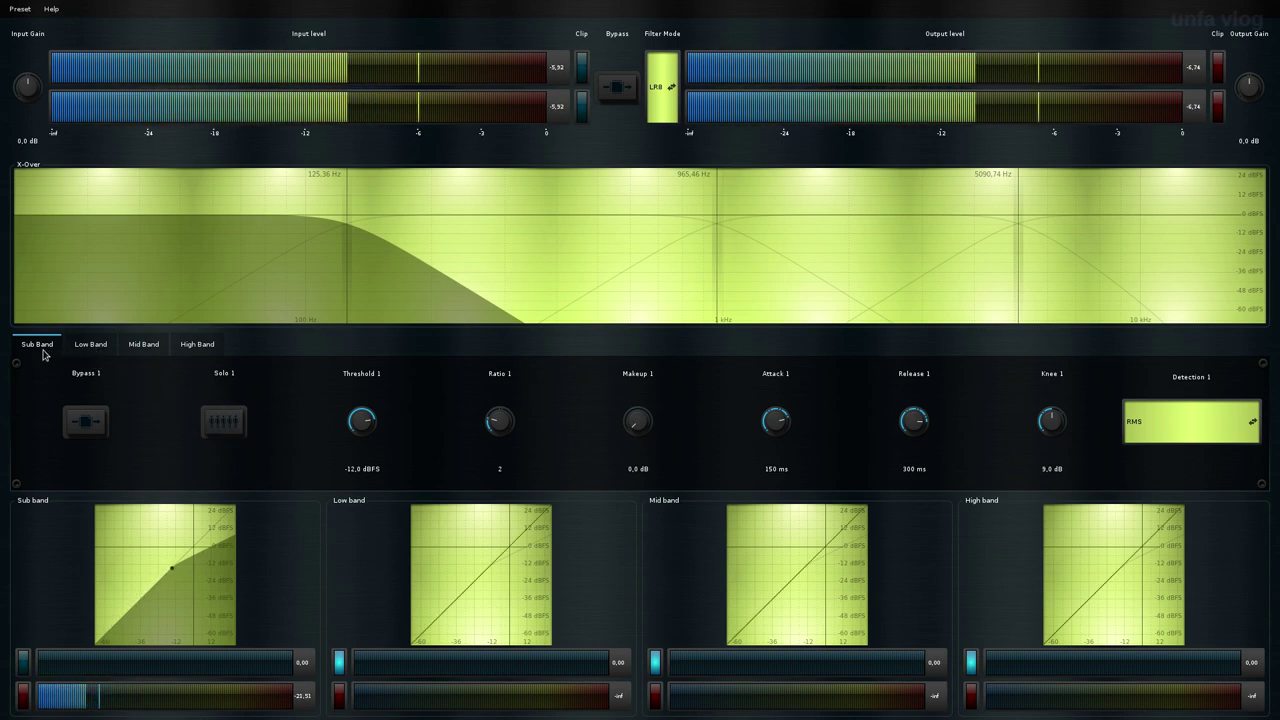
Look through the settings of the low, mid and high bands.
{"action": "left_click", "coordinate": [92, 345]}
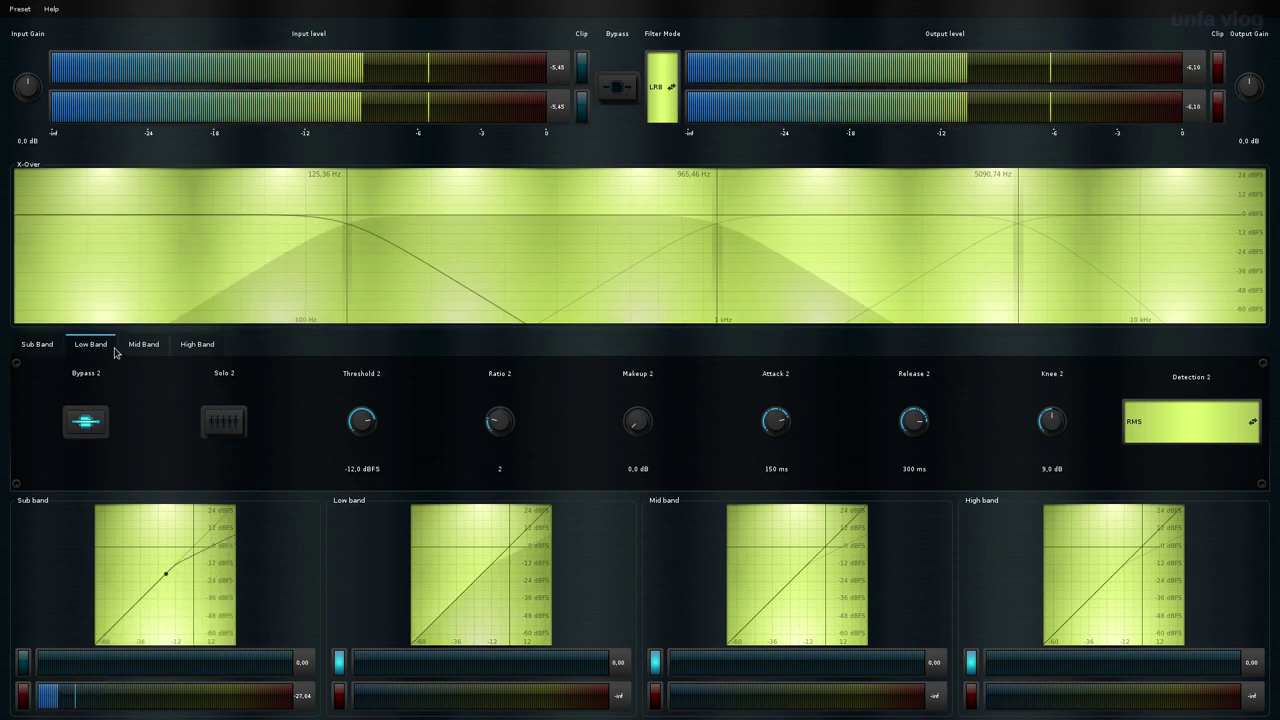
{"action": "left_click", "coordinate": [145, 345]}
{"action": "left_click", "coordinate": [210, 344]}
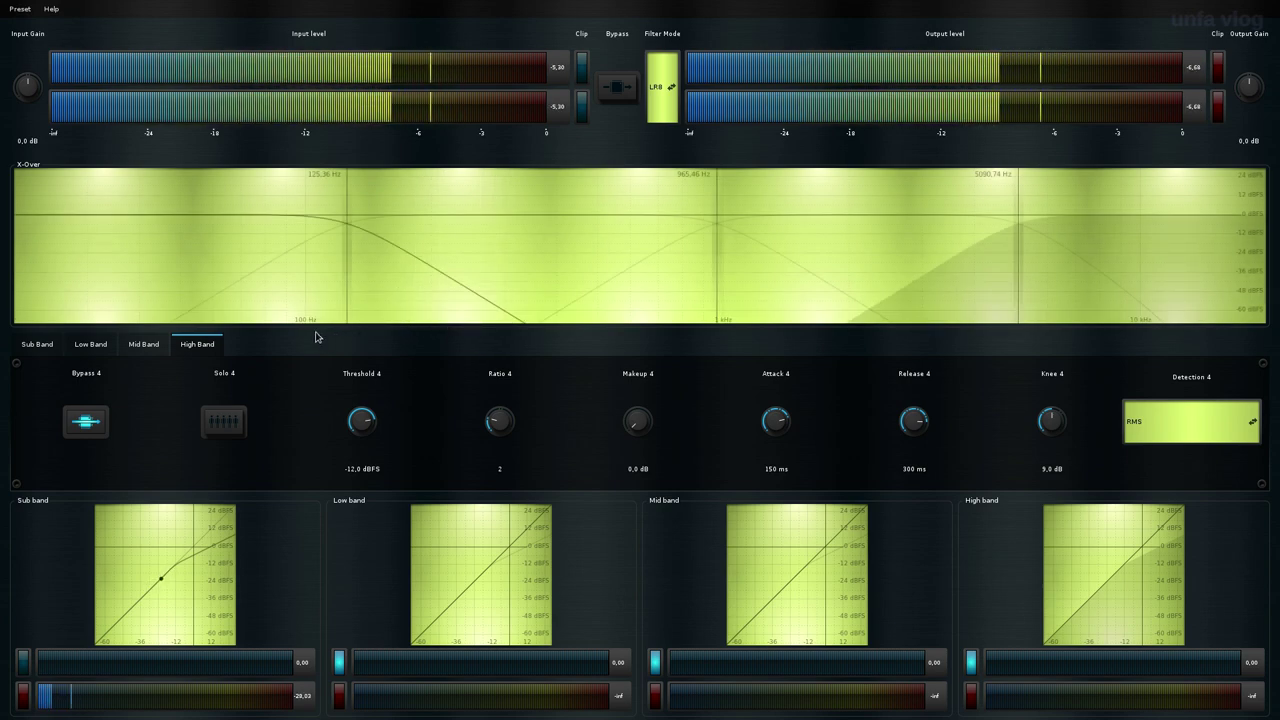
Activate the low band's compression and audition the band in solo.
{"action": "left_click", "coordinate": [40, 350]}
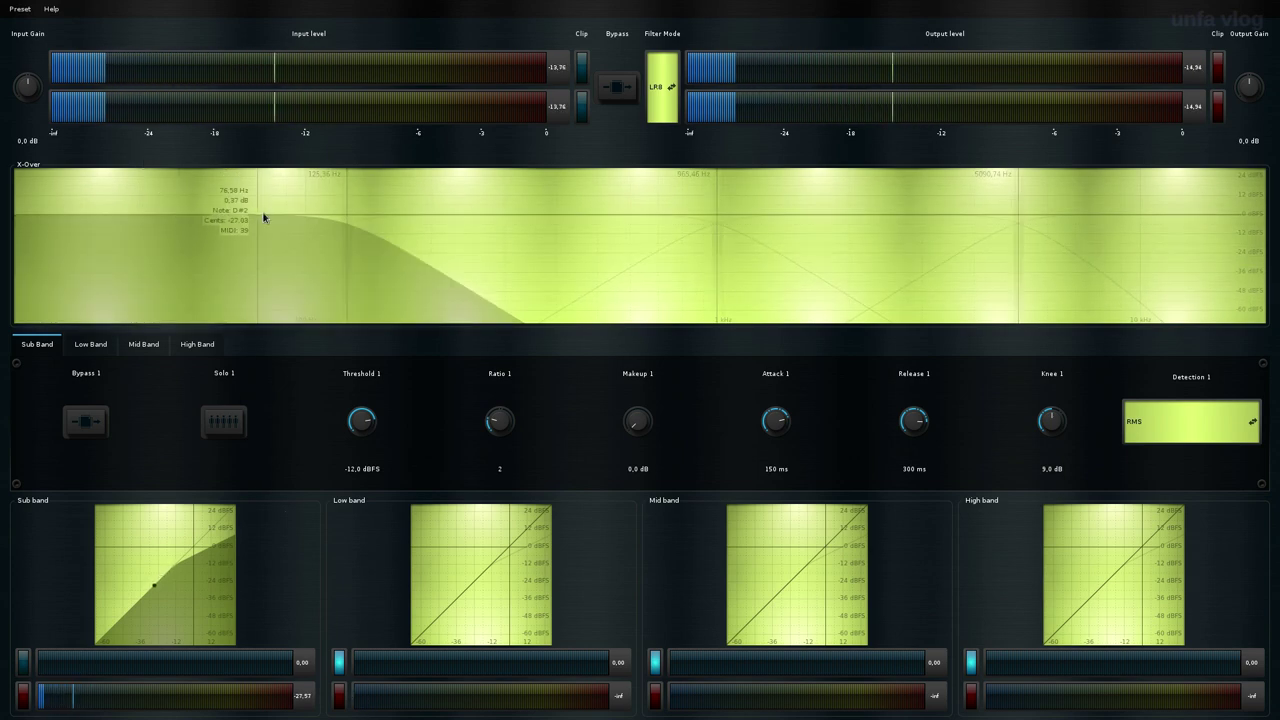
{"action": "left_click", "coordinate": [91, 345]}
{"action": "left_click", "coordinate": [86, 421]}
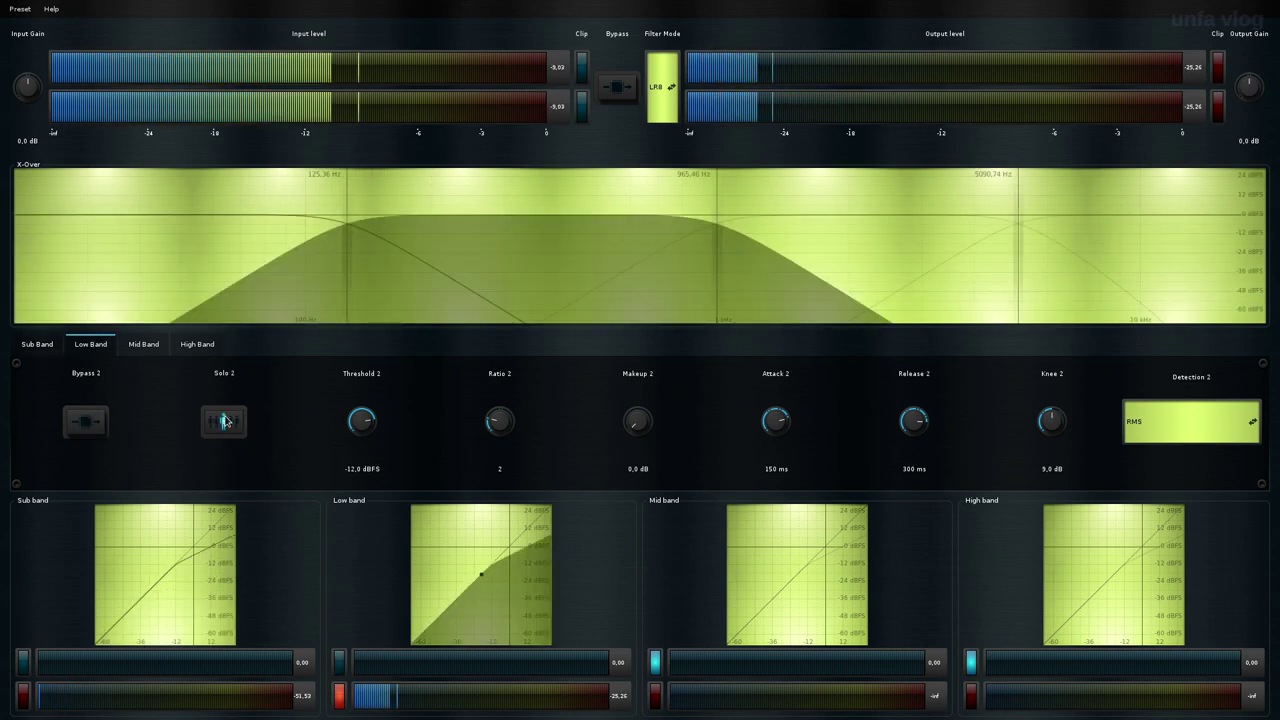
Solo the mid band and widen its range by setting its crossovers to about 311 Hz and 7630 Hz.
{"action": "left_click", "coordinate": [143, 344]}
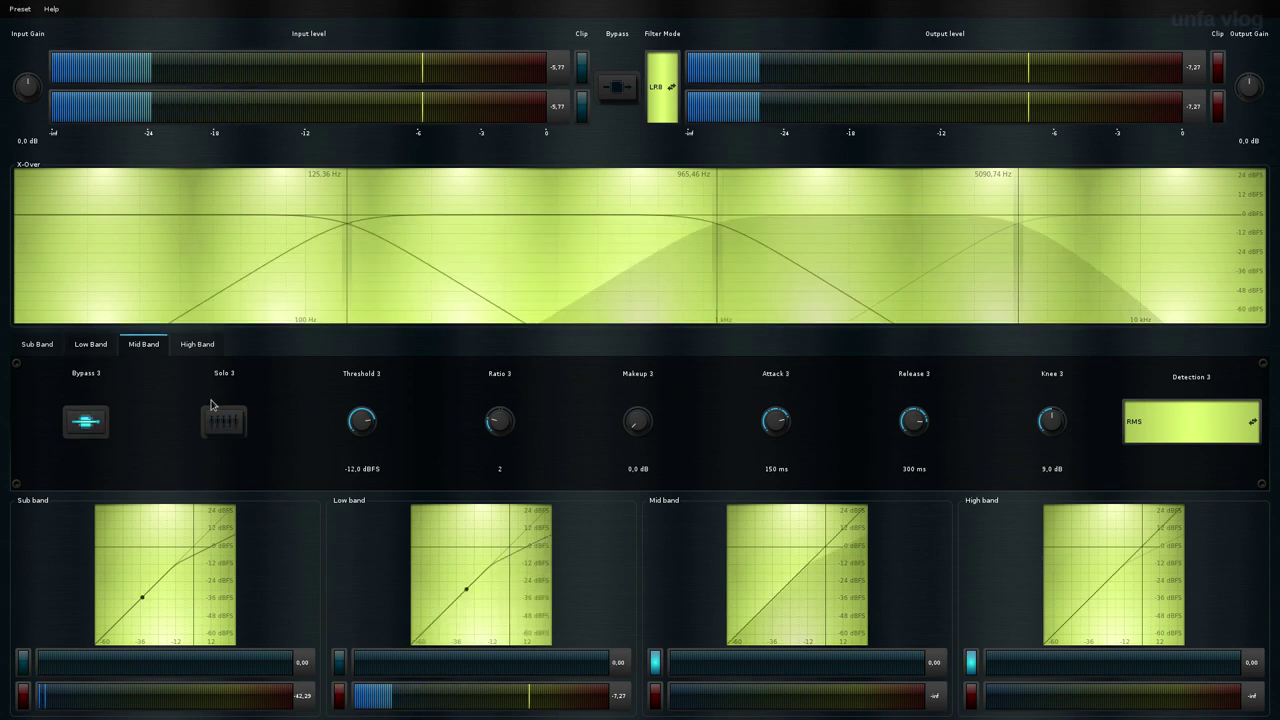
{"action": "left_click_drag", "start_coordinate": [717, 240], "coordinate": [571, 252]}
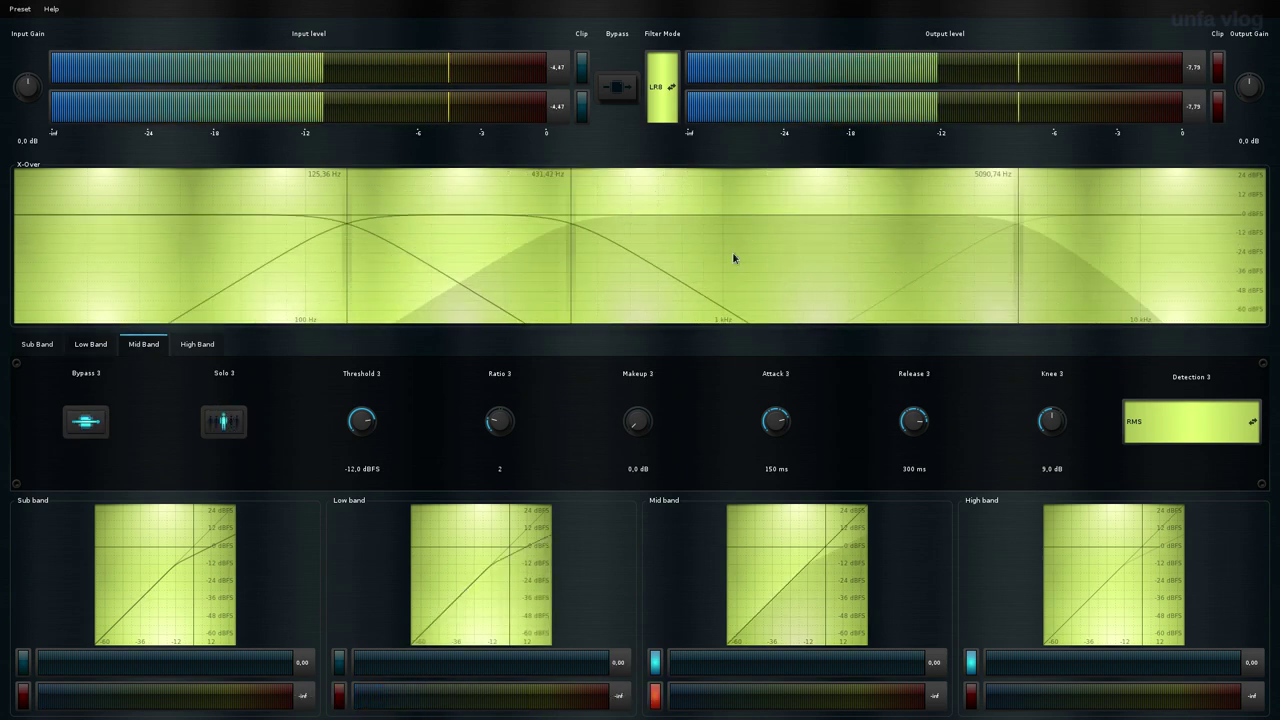
{"action": "left_click_drag", "start_coordinate": [1011, 231], "coordinate": [1170, 235]}
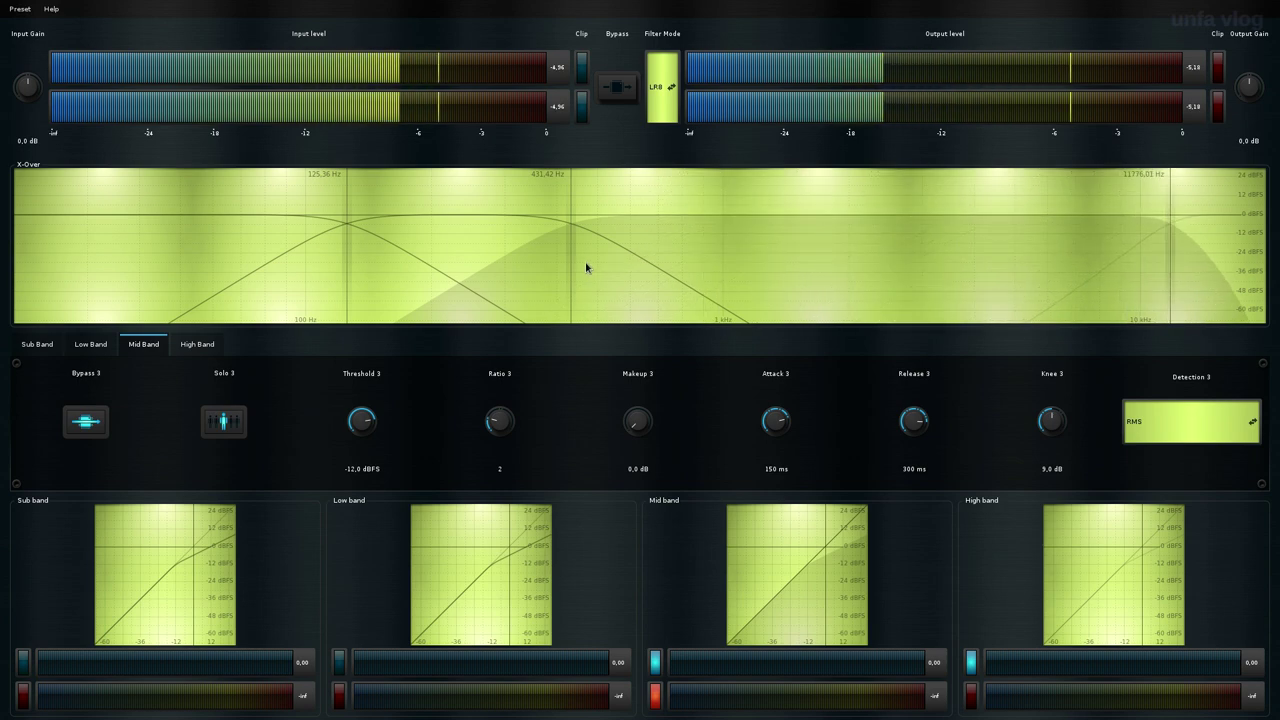
{"action": "left_click_drag", "start_coordinate": [563, 249], "coordinate": [488, 270]}
{"action": "left_click_drag", "start_coordinate": [1163, 266], "coordinate": [1091, 250]}
{"action": "left_click_drag", "start_coordinate": [492, 262], "coordinate": [511, 255]}
Set the mid band's ratio to infinity, threshold to about -51.8 dBFS, and attack and release to 0.01 ms.
{"action": "left_click_drag", "start_coordinate": [499, 421], "coordinate": [506, 286]}
{"action": "left_click_drag", "start_coordinate": [362, 421], "coordinate": [380, 542]}
{"action": "left_click_drag", "start_coordinate": [776, 421], "coordinate": [771, 600]}
{"action": "left_click_drag", "start_coordinate": [914, 421], "coordinate": [914, 610]}
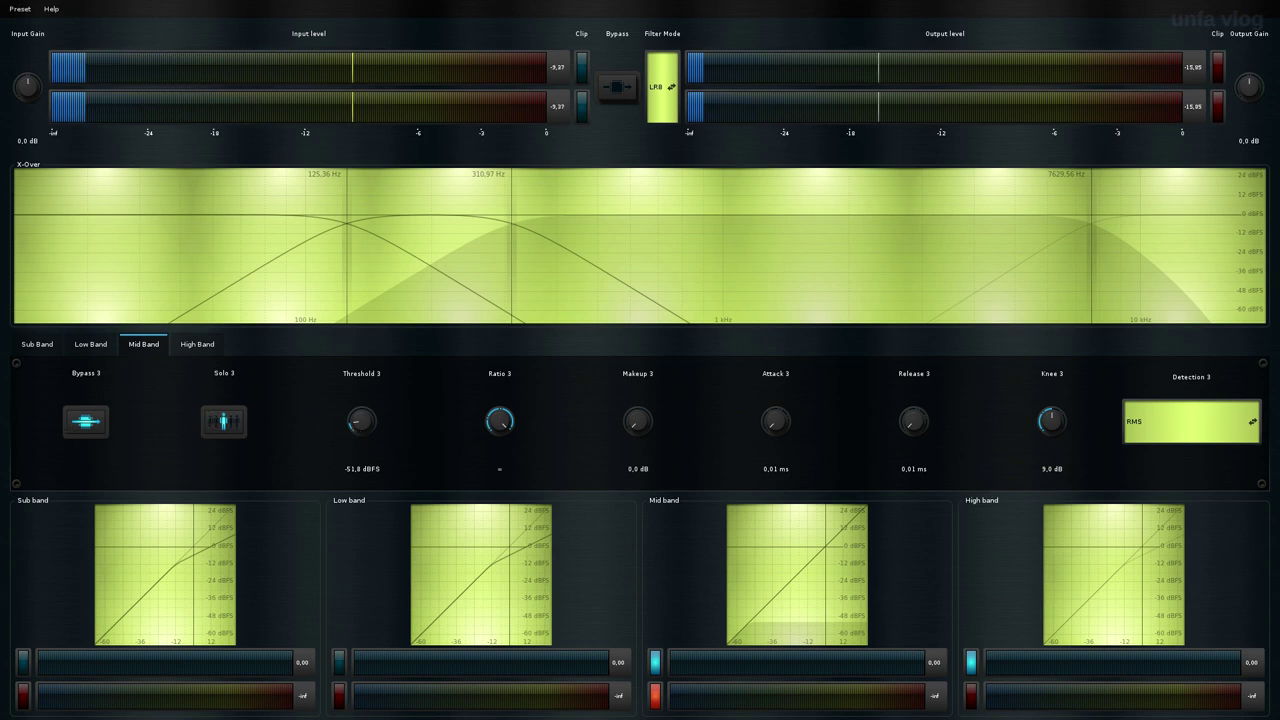
Activate the mid band's compression with 25.7 dB input gain, a -60.2 dBFS threshold and 23.4 dB makeup gain.
{"action": "left_click_drag", "start_coordinate": [29, 82], "coordinate": [29, 10]}
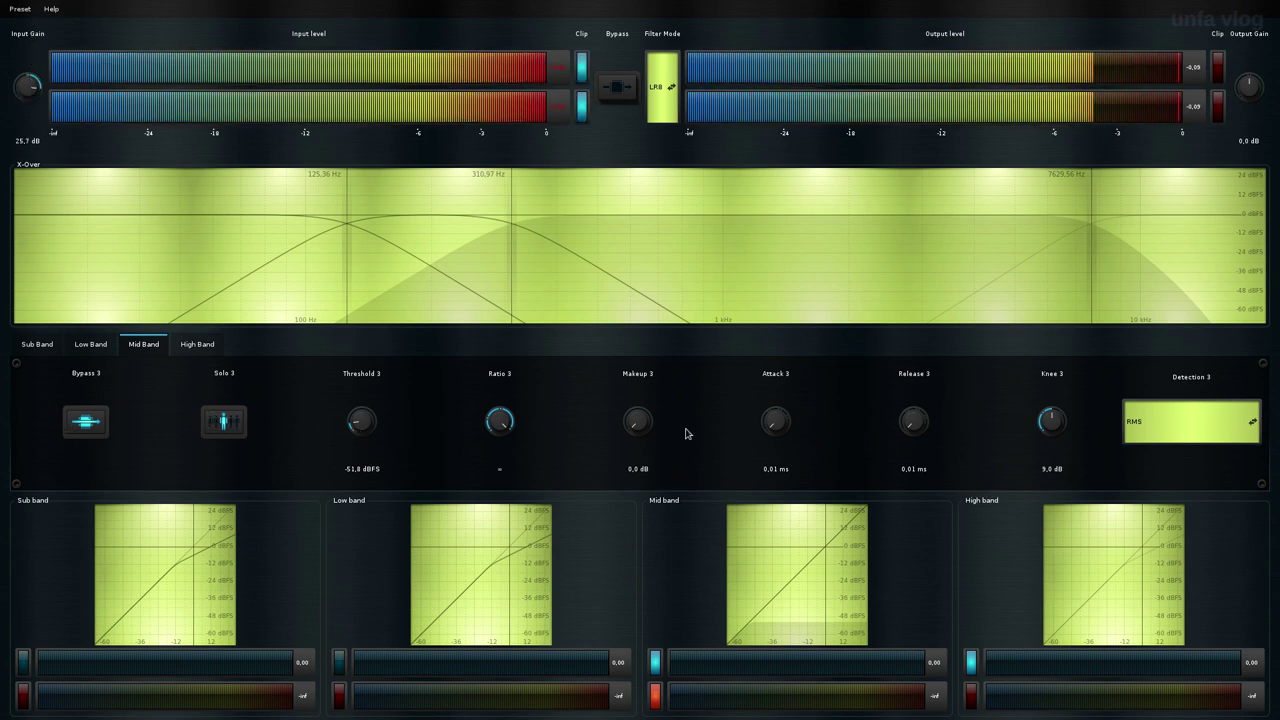
{"action": "left_click_drag", "start_coordinate": [371, 428], "coordinate": [363, 463]}
{"action": "left_click", "coordinate": [77, 428]}
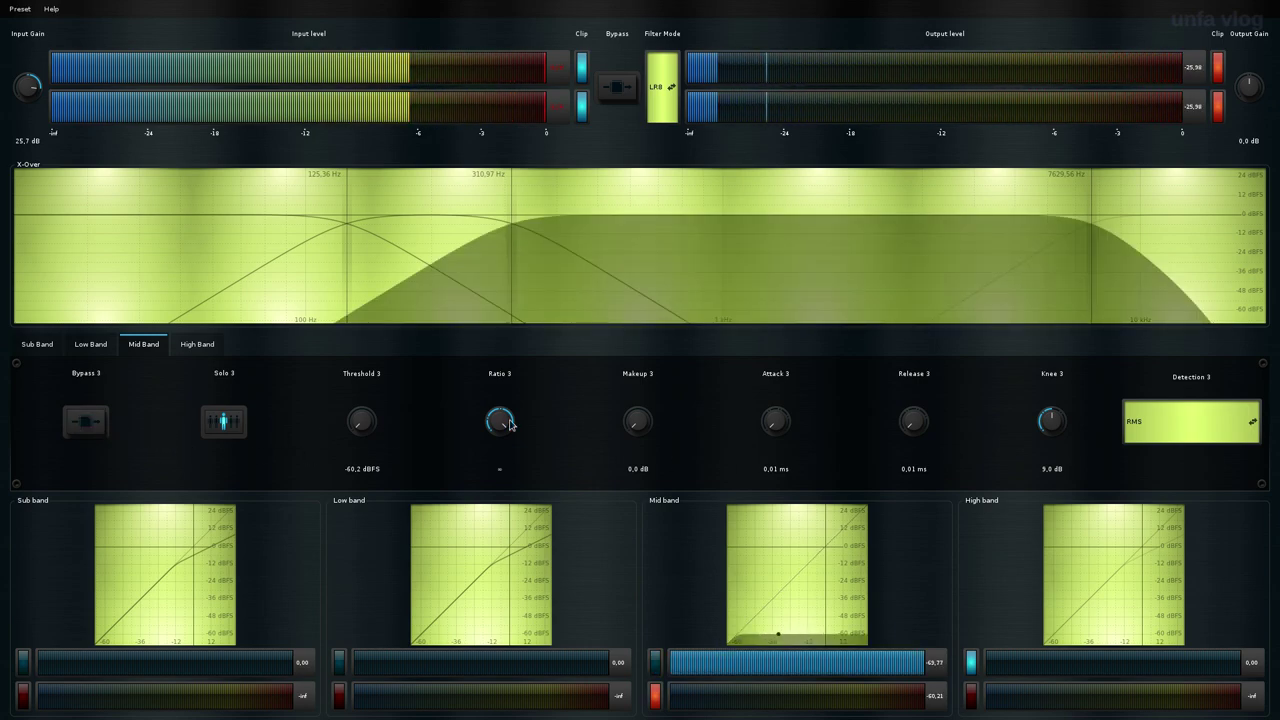
{"action": "left_click_drag", "start_coordinate": [631, 416], "coordinate": [645, 318]}
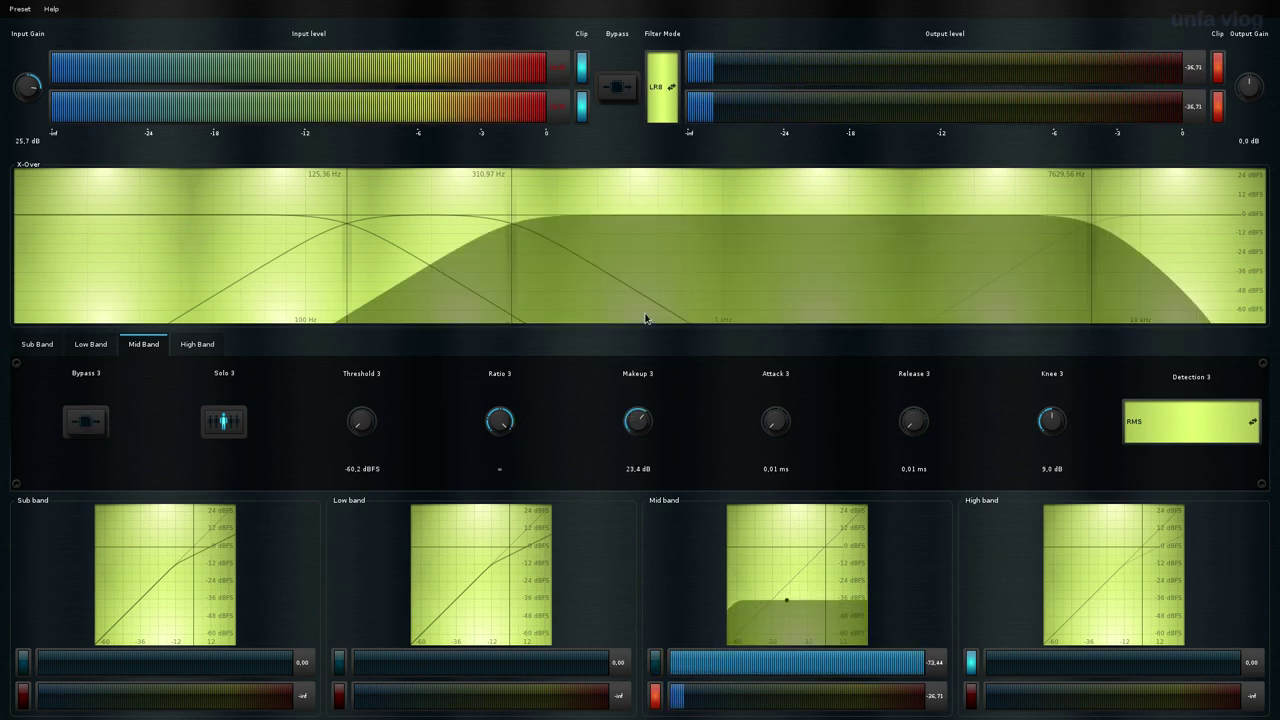
Raise the mid band's threshold and lower its compression ratio.
{"action": "left_click_drag", "start_coordinate": [356, 430], "coordinate": [355, 385]}
{"action": "left_click_drag", "start_coordinate": [478, 416], "coordinate": [466, 517]}
{"action": "left_click", "coordinate": [122, 118]}
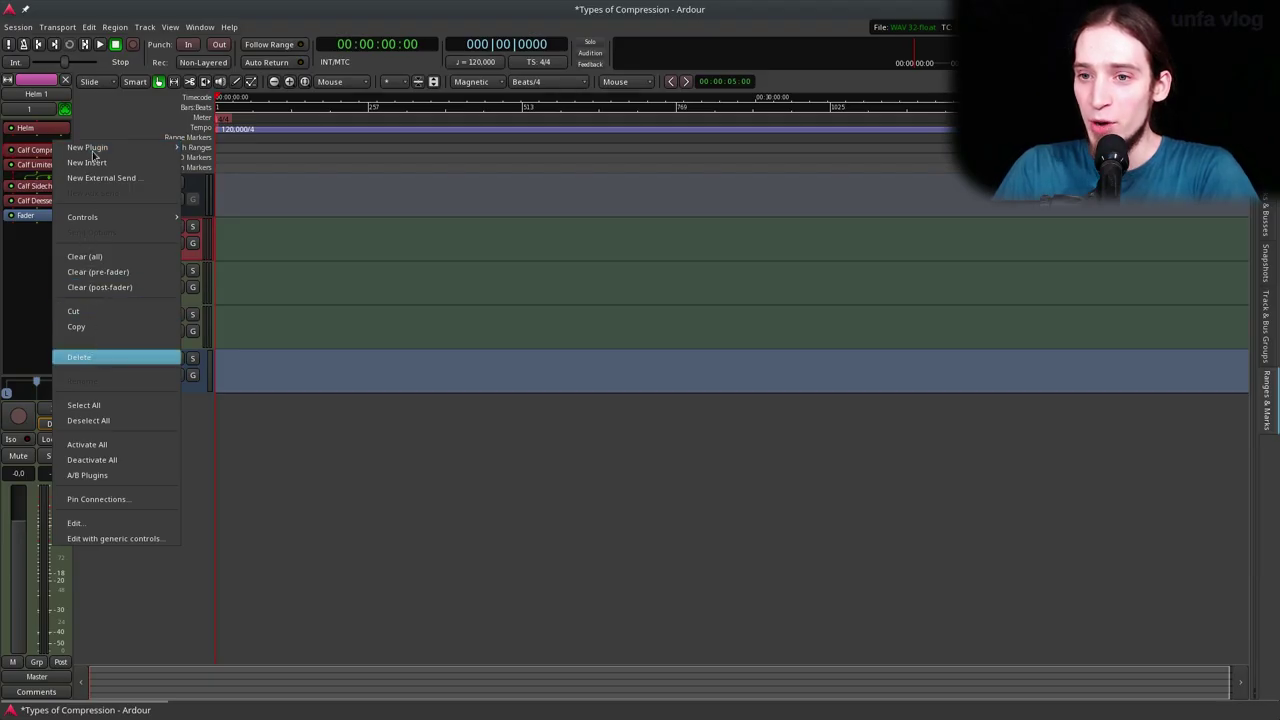
Delete the Calf compressor, limiter, sidechain and Deesser plugins from the Helm 1 track in Ardour.
{"action": "left_click", "coordinate": [90, 357]}
{"action": "right_click", "coordinate": [60, 144]}
{"action": "left_click", "coordinate": [83, 362]}
{"action": "right_click", "coordinate": [55, 144]}
{"action": "left_click", "coordinate": [85, 362]}
{"action": "right_click", "coordinate": [44, 148]}
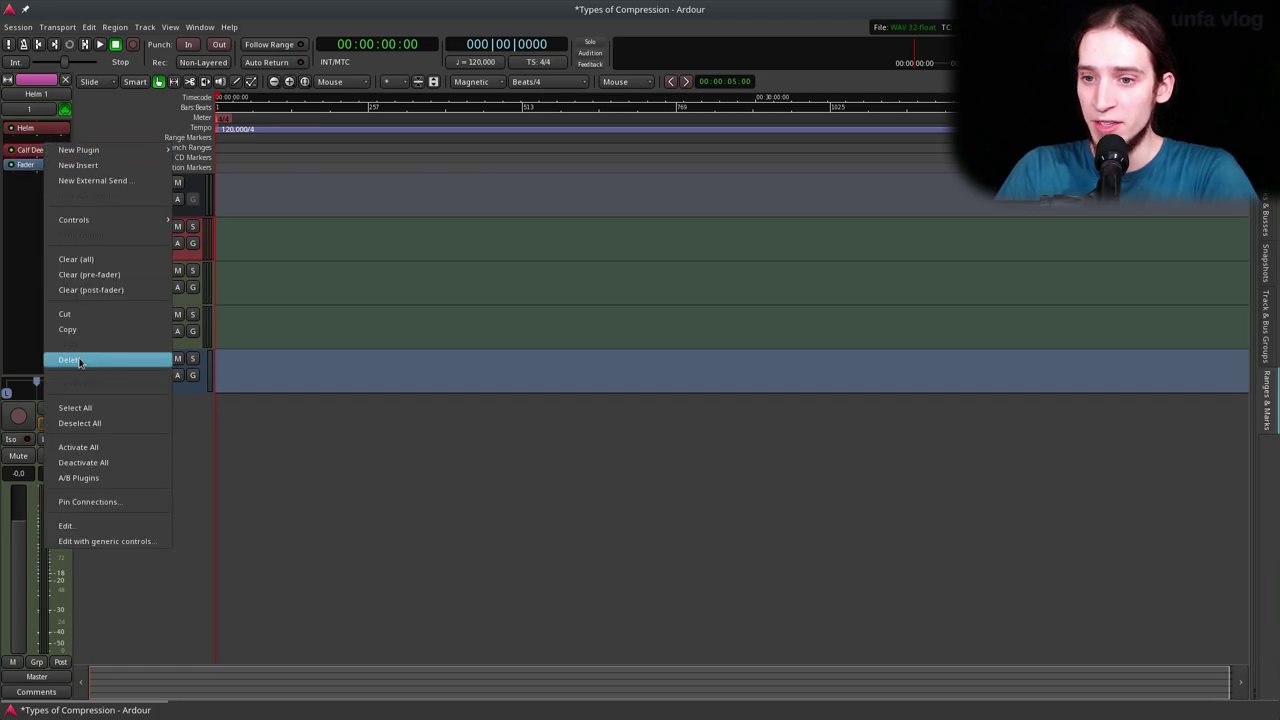
{"action": "left_click", "coordinate": [77, 360]}
Rename the Helm 1 track as Kick and create a one-bar MIDI region at its start.
{"action": "double_click", "coordinate": [146, 221]}
{"action": "type", "text": "Kick"}
{"action": "key", "text": "Return"}
{"action": "left_click_drag", "start_coordinate": [237, 240], "coordinate": [786, 240]}
Open the Kick track's Helm synth, change oscillator 1's transpose, and shorten the amplitude envelope with minimal decay, sustain and release.
{"action": "double_click", "coordinate": [25, 128]}
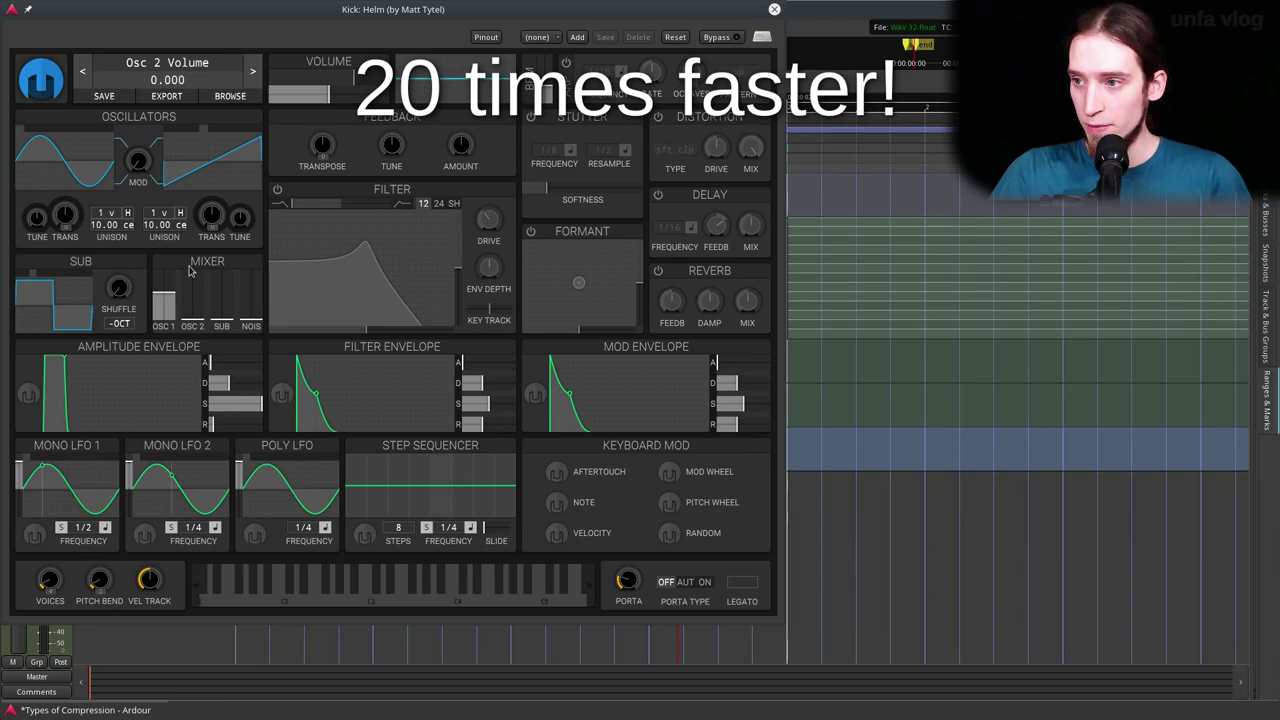
{"action": "left_click_drag", "start_coordinate": [64, 215], "coordinate": [64, 200]}
{"action": "left_click_drag", "start_coordinate": [229, 383], "coordinate": [213, 383]}
{"action": "left_click_drag", "start_coordinate": [250, 403], "coordinate": [205, 403]}
{"action": "left_click_drag", "start_coordinate": [211, 424], "coordinate": [205, 424]}
Increase Helm's filter drive and lower the high-pass filter's cutoff.
{"action": "left_click_drag", "start_coordinate": [488, 218], "coordinate": [488, 200]}
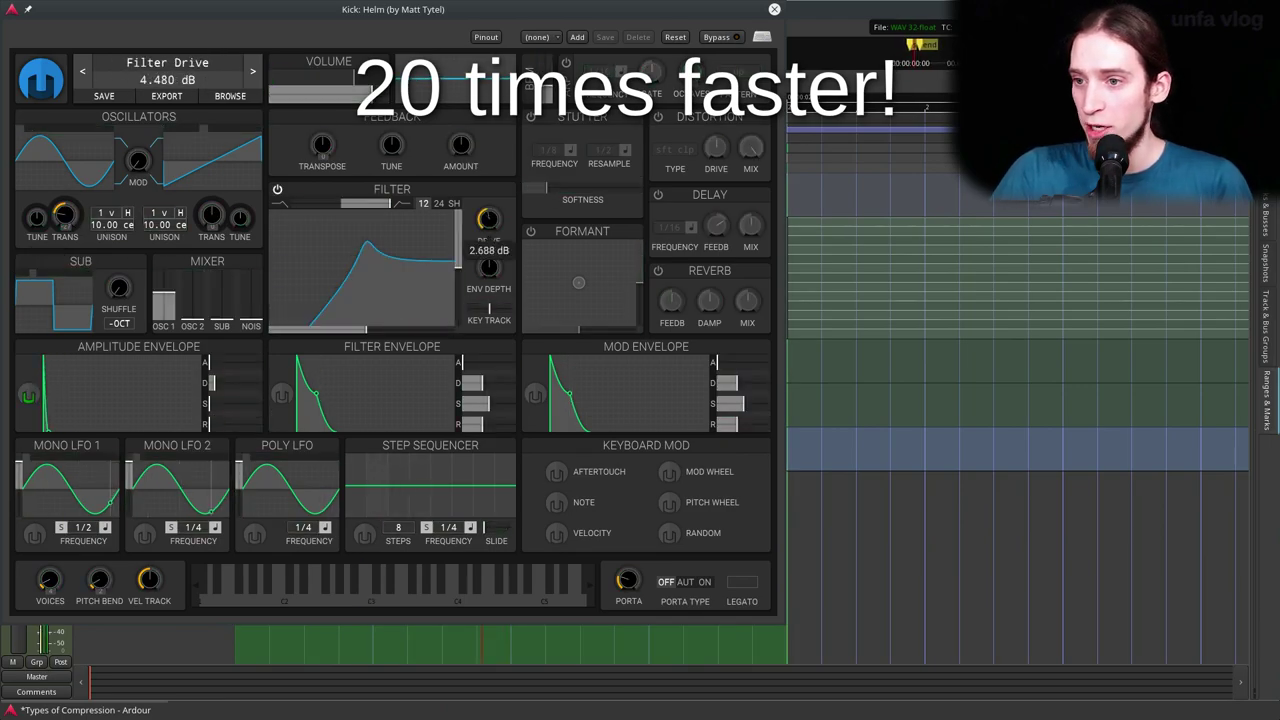
{"action": "left_click_drag", "start_coordinate": [366, 328], "coordinate": [305, 330]}
{"action": "left_click", "coordinate": [85, 710]}
{"action": "left_click", "coordinate": [85, 710]}
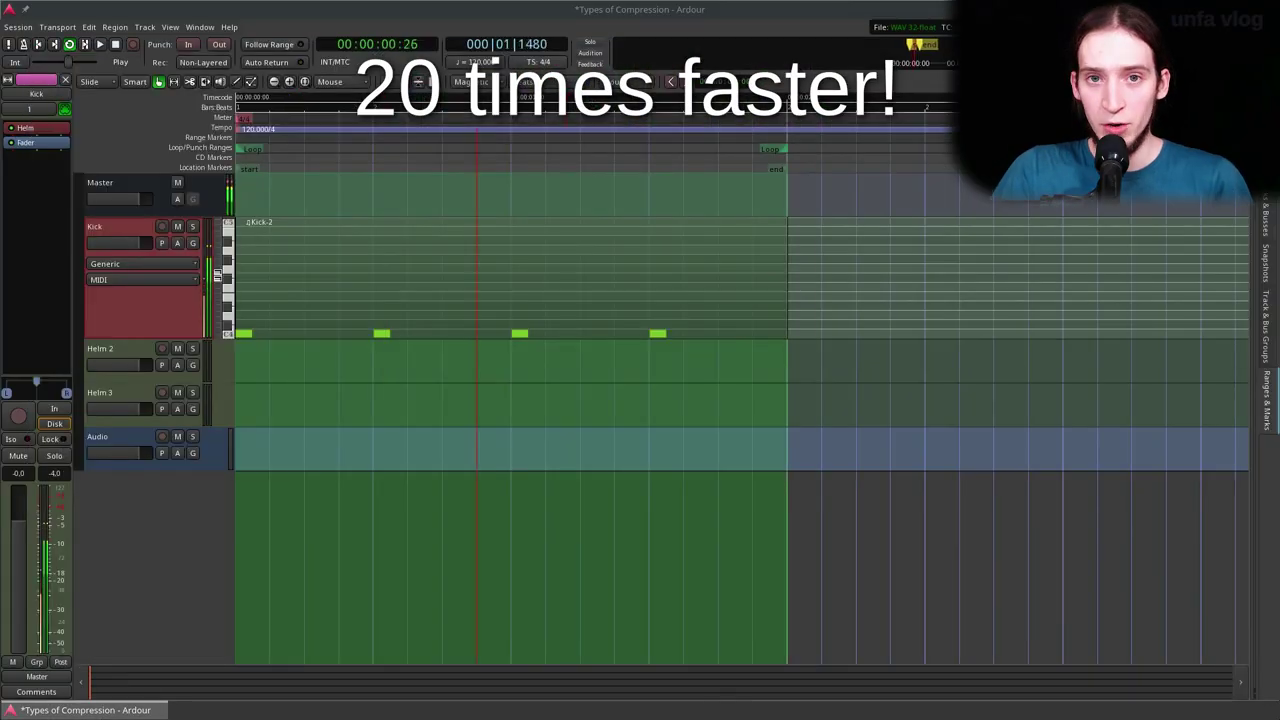
Lower the mod envelope's sustain in Helm and enable soft-clip distortion with its mix at about 0.708.
{"action": "left_click", "coordinate": [85, 710]}
{"action": "left_click", "coordinate": [85, 710]}
{"action": "left_click_drag", "start_coordinate": [752, 444], "coordinate": [740, 444]}
{"action": "left_click", "coordinate": [685, 158]}
{"action": "mouse_move", "coordinate": [742, 189]}
{"action": "left_mouse_down"}
{"action": "mouse_move", "coordinate": [742, 172]}
{"action": "mouse_move", "coordinate": [777, 175]}
{"action": "left_mouse_up"}
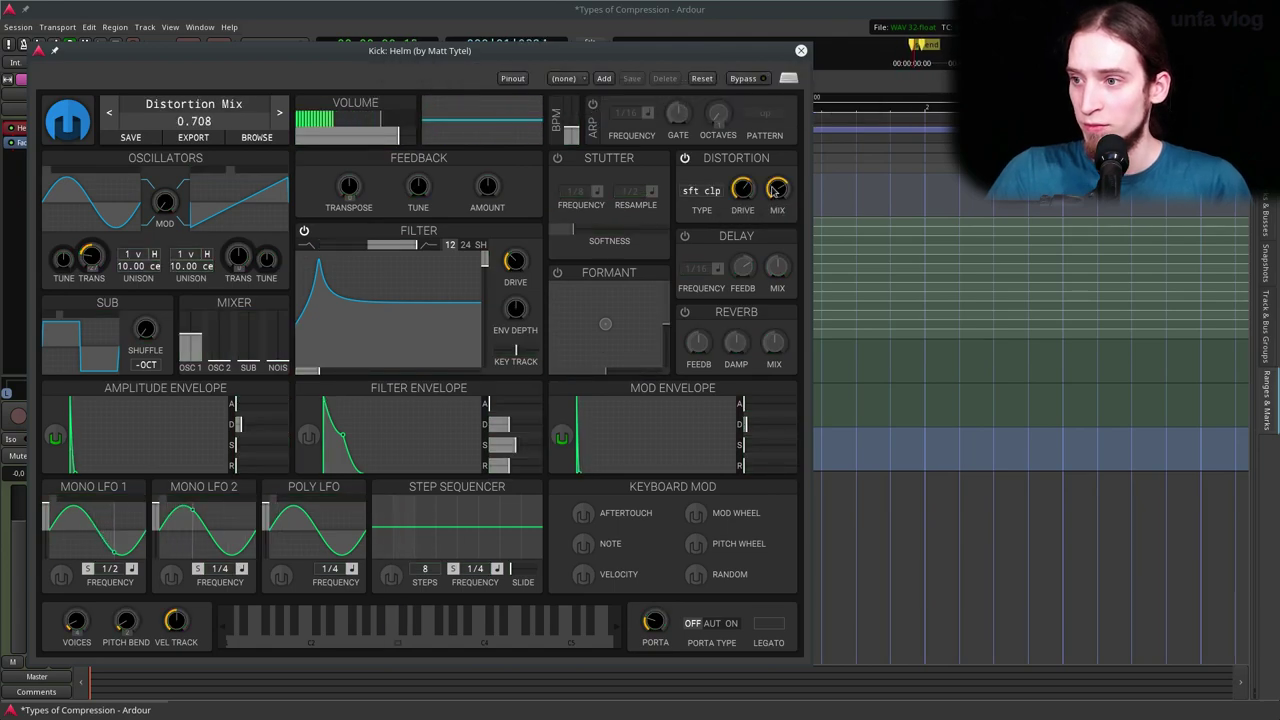
{"action": "left_click", "coordinate": [801, 50]}
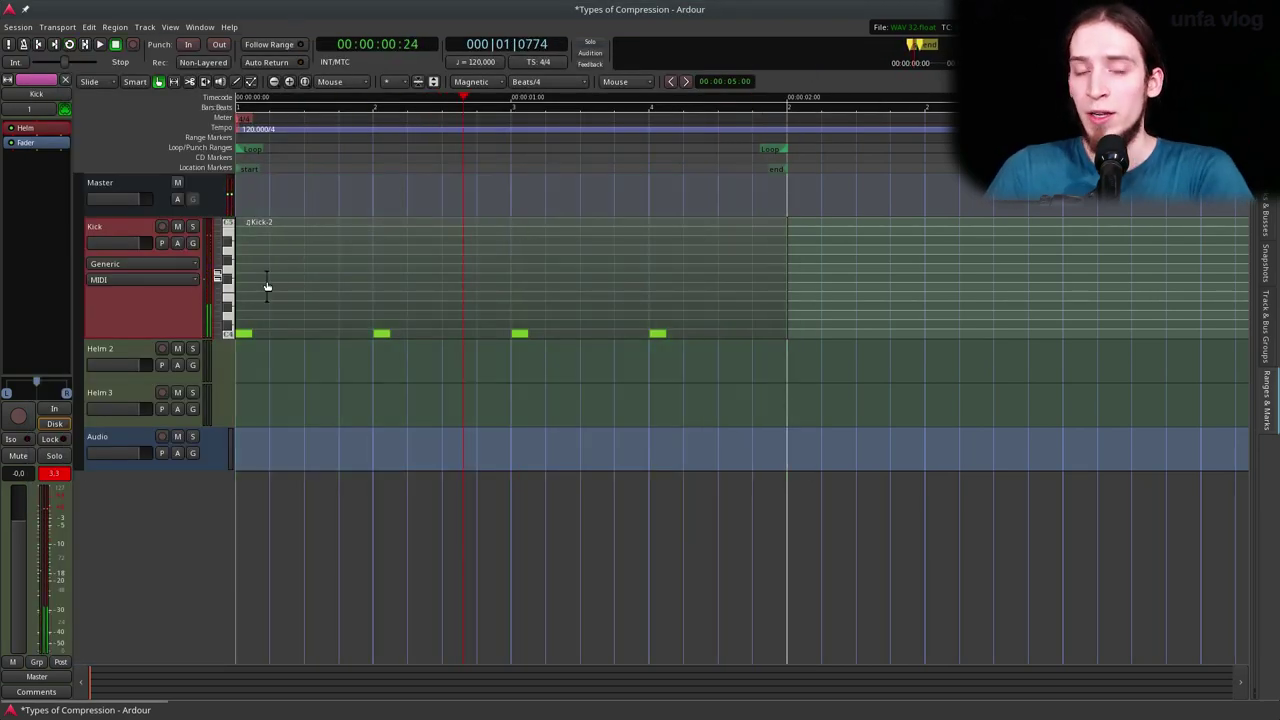
Add a Calf Compressor to the Kick track and move its window clear of the kick's MIDI region.
{"action": "right_click", "coordinate": [47, 150]}
{"action": "mouse_move", "coordinate": [120, 155]}
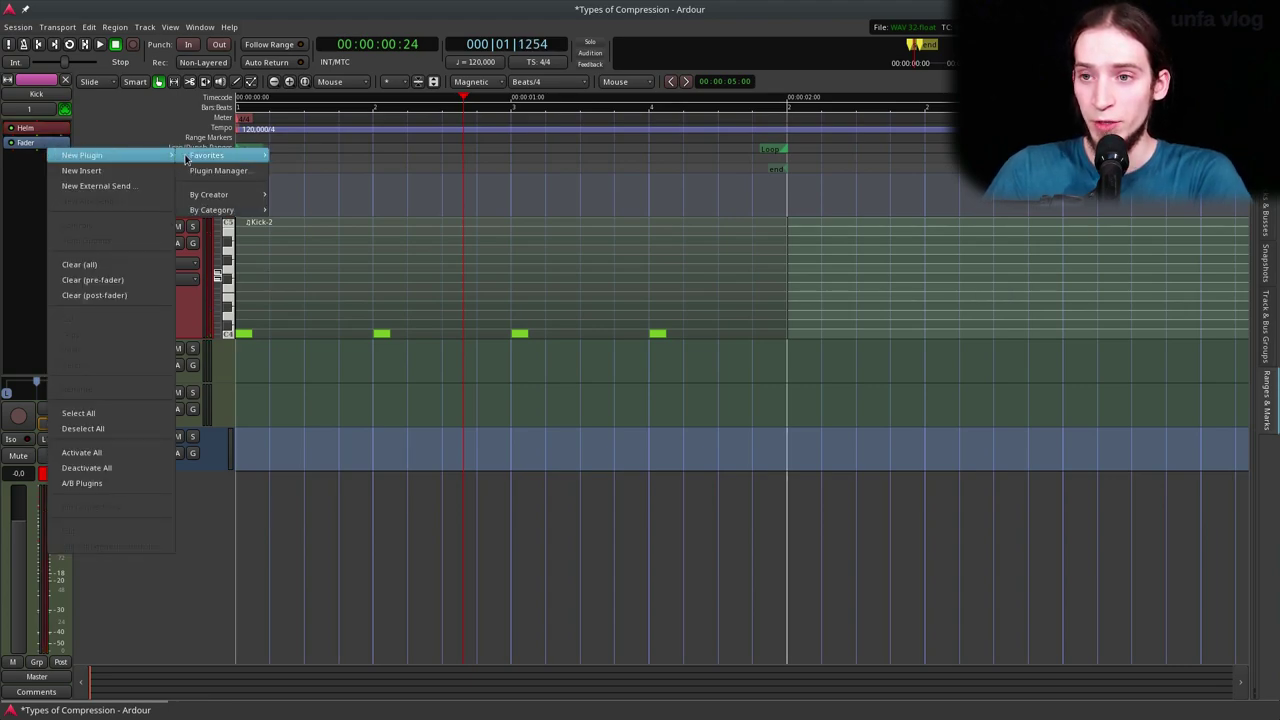
{"action": "mouse_move", "coordinate": [241, 160]}
{"action": "left_click", "coordinate": [360, 188]}
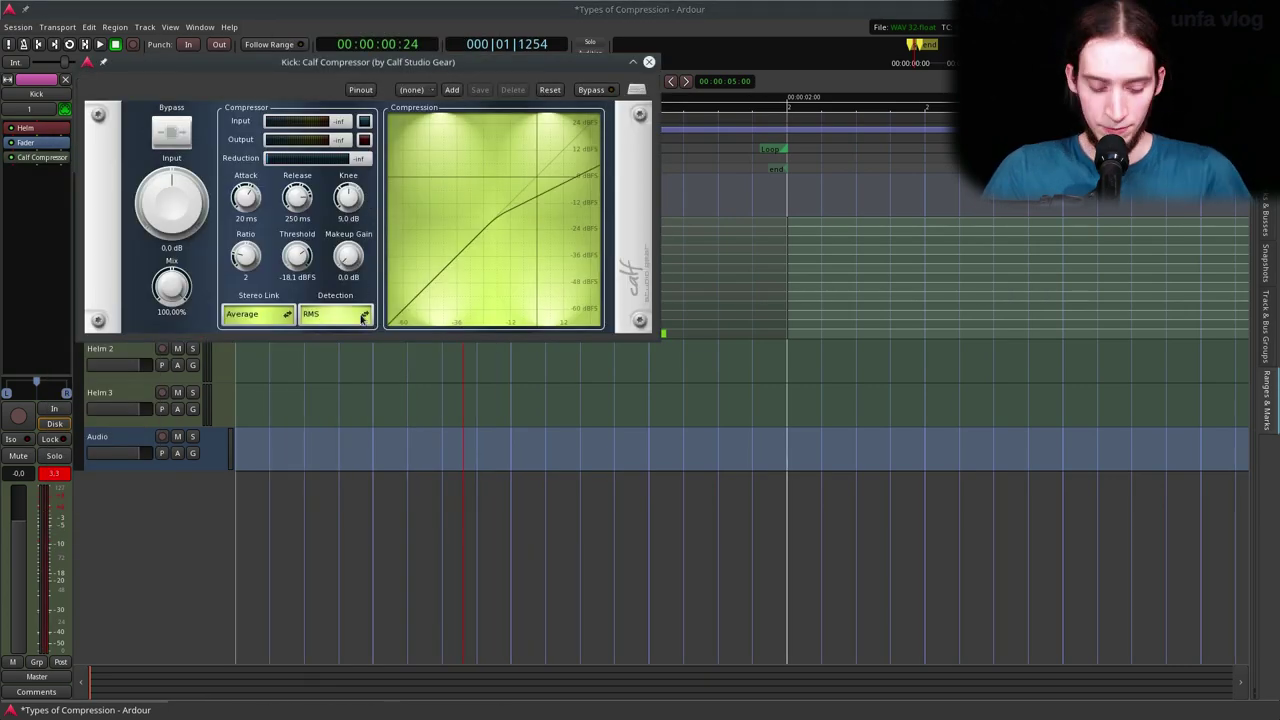
{"action": "left_click_drag", "start_coordinate": [376, 163], "coordinate": [434, 477]}
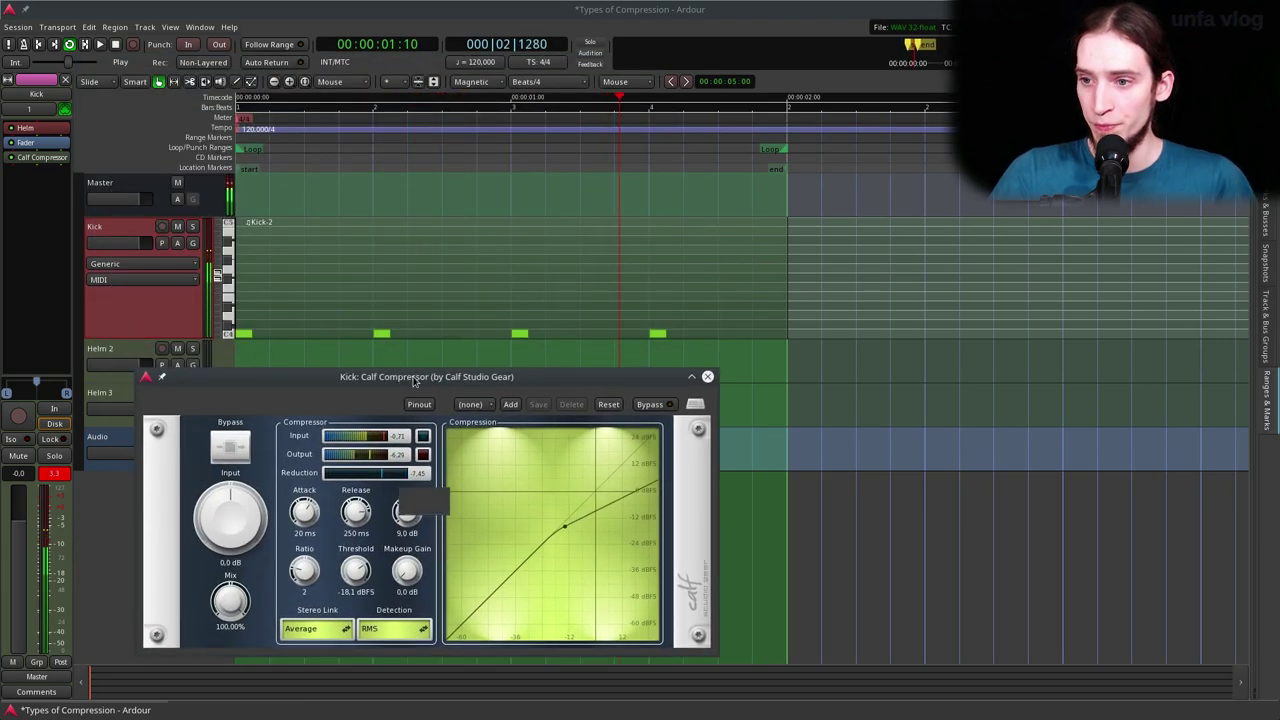
Set the Kick compressor's ratio to infinity, threshold to -16.9 dBFS, attack to 3.621 ms and release to 52.409 ms.
{"action": "left_click_drag", "start_coordinate": [304, 570], "coordinate": [300, 686]}
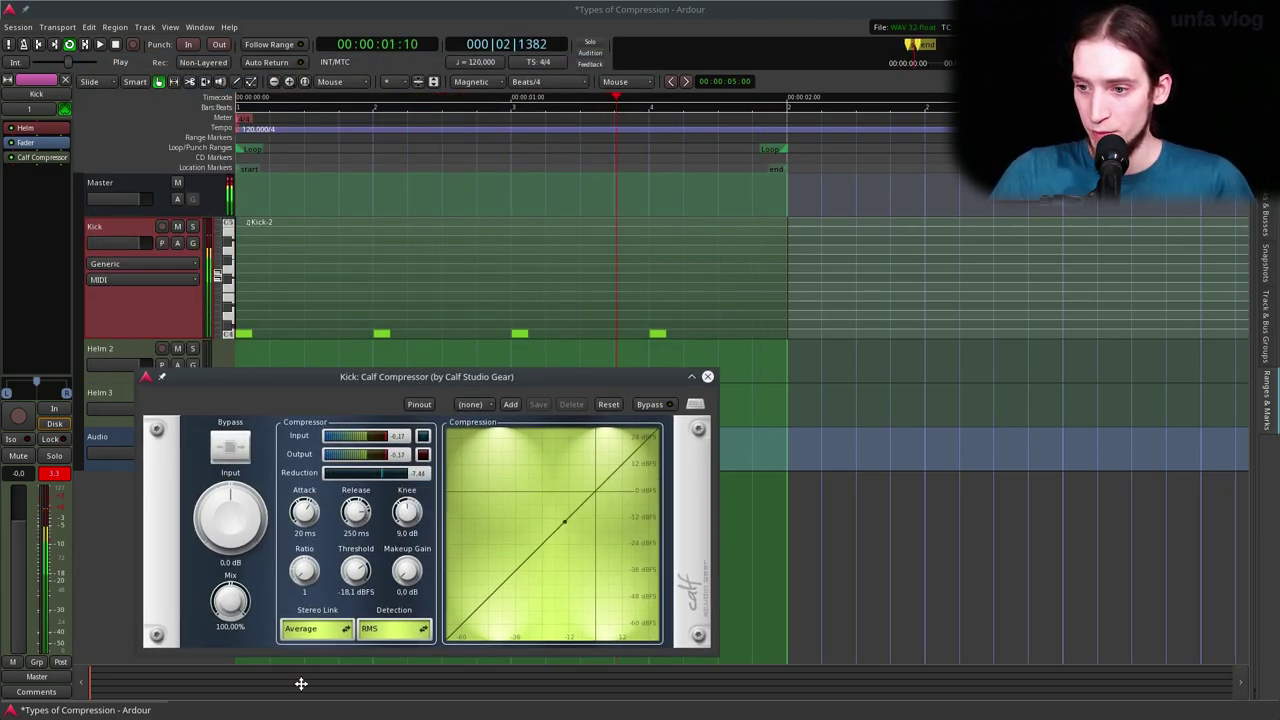
{"action": "left_click_drag", "start_coordinate": [314, 570], "coordinate": [318, 411]}
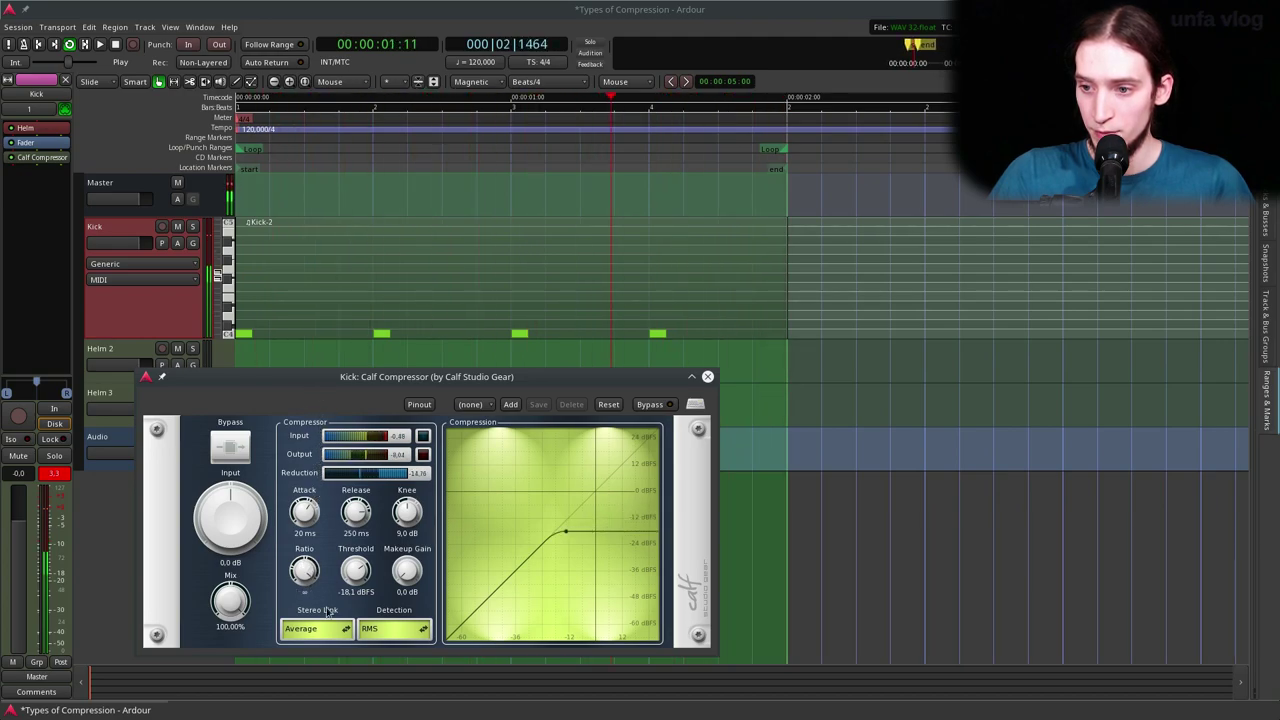
{"action": "mouse_move", "coordinate": [350, 586]}
{"action": "left_mouse_down"}
{"action": "mouse_move", "coordinate": [350, 540]}
{"action": "mouse_move", "coordinate": [312, 496]}
{"action": "mouse_move", "coordinate": [352, 568]}
{"action": "left_mouse_up"}
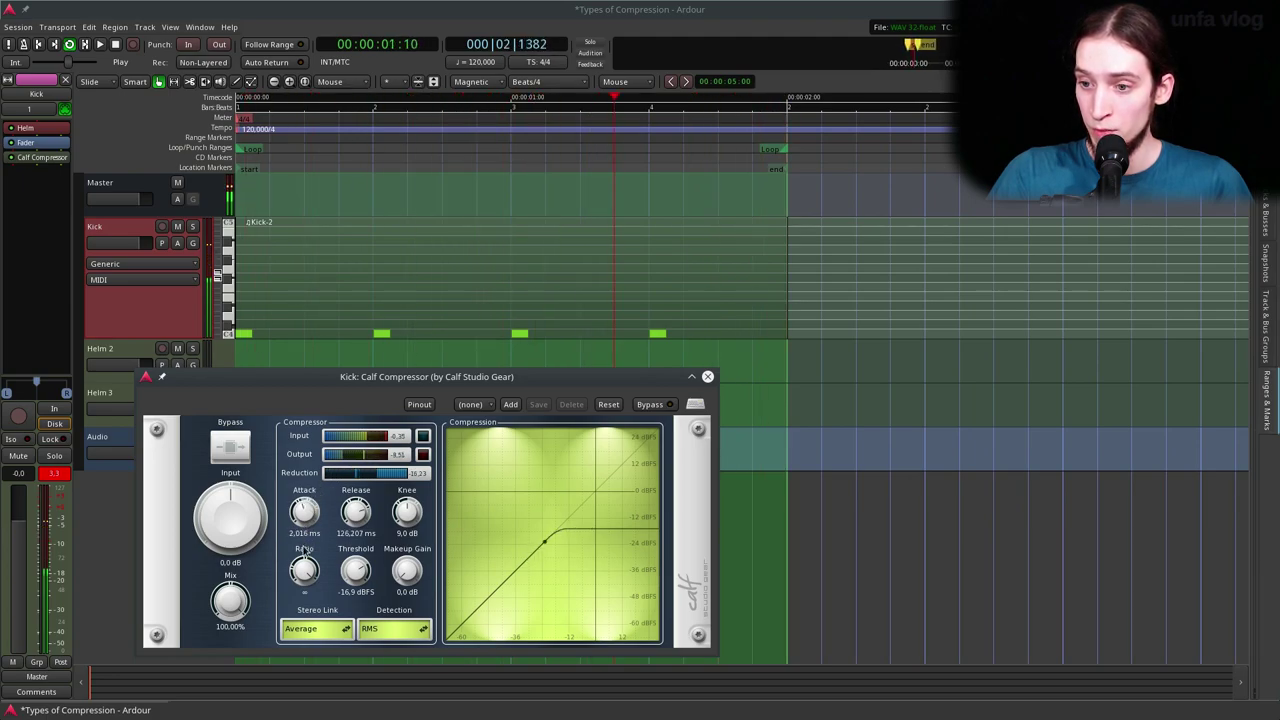
{"action": "scroll", "coordinate": [313, 519], "scroll_direction": "down", "scroll_amount": 3}
{"action": "scroll", "coordinate": [313, 519], "scroll_direction": "up", "scroll_amount": 3}
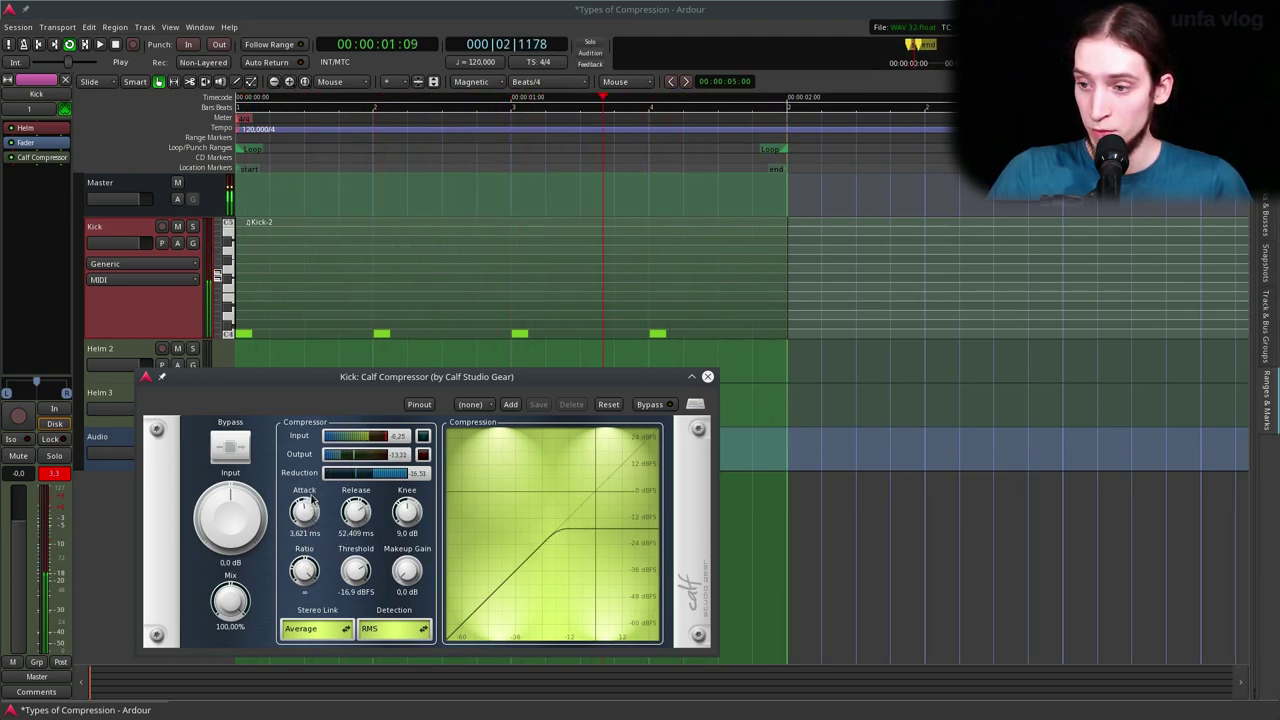
Raise the Kick compressor's makeup gain to 9.1 dB and compare the kick with the compressor bypassed.
{"action": "scroll", "coordinate": [406, 571], "scroll_direction": "up", "scroll_amount": 5}
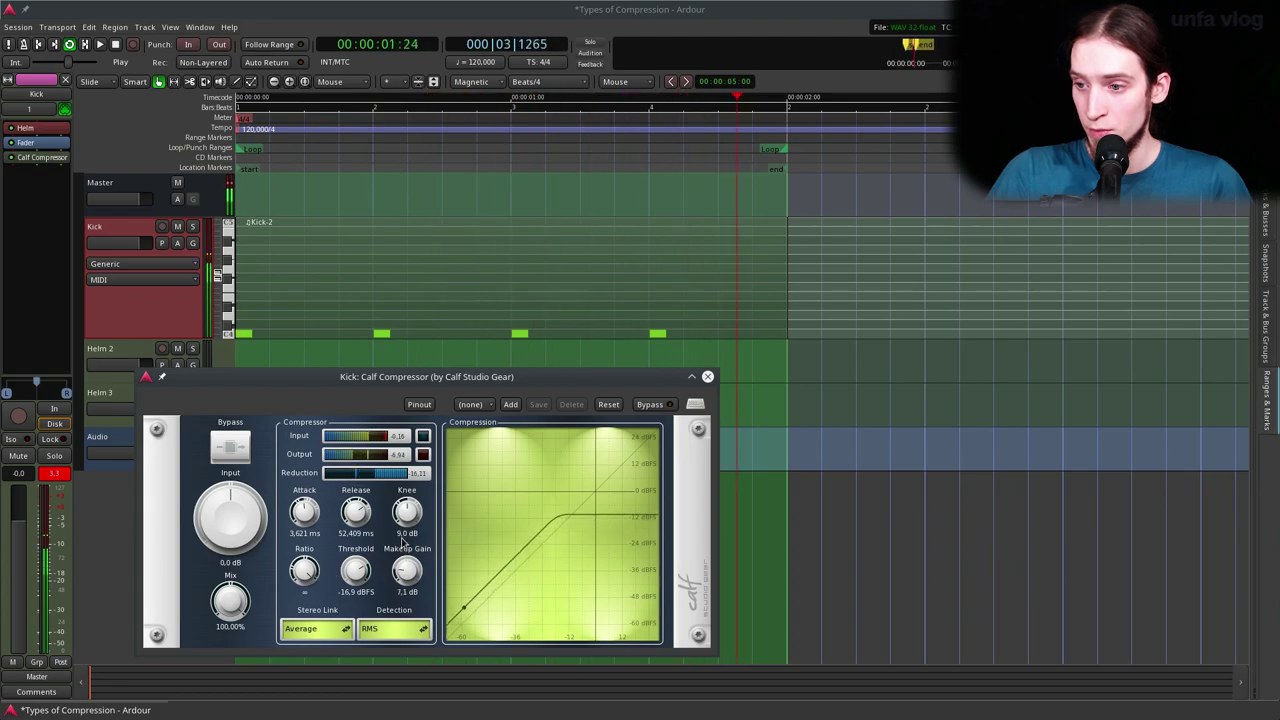
{"action": "left_click", "coordinate": [233, 447]}
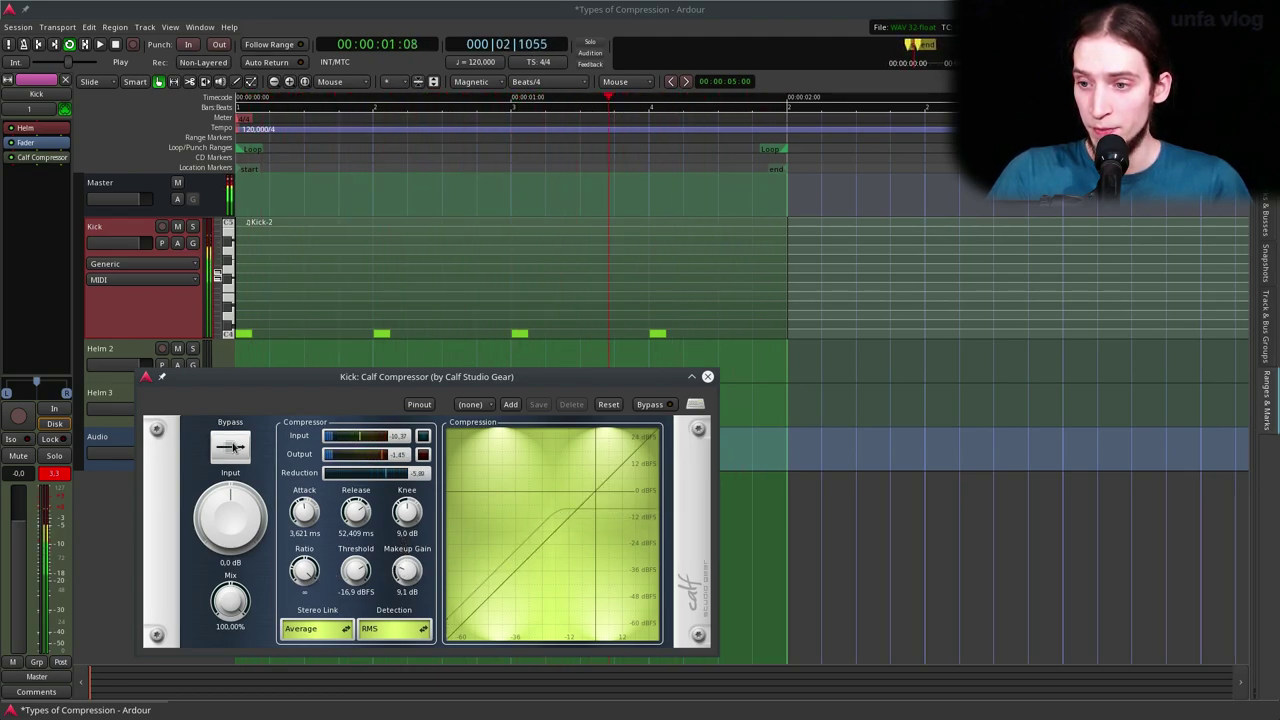
{"action": "left_click", "coordinate": [233, 447]}
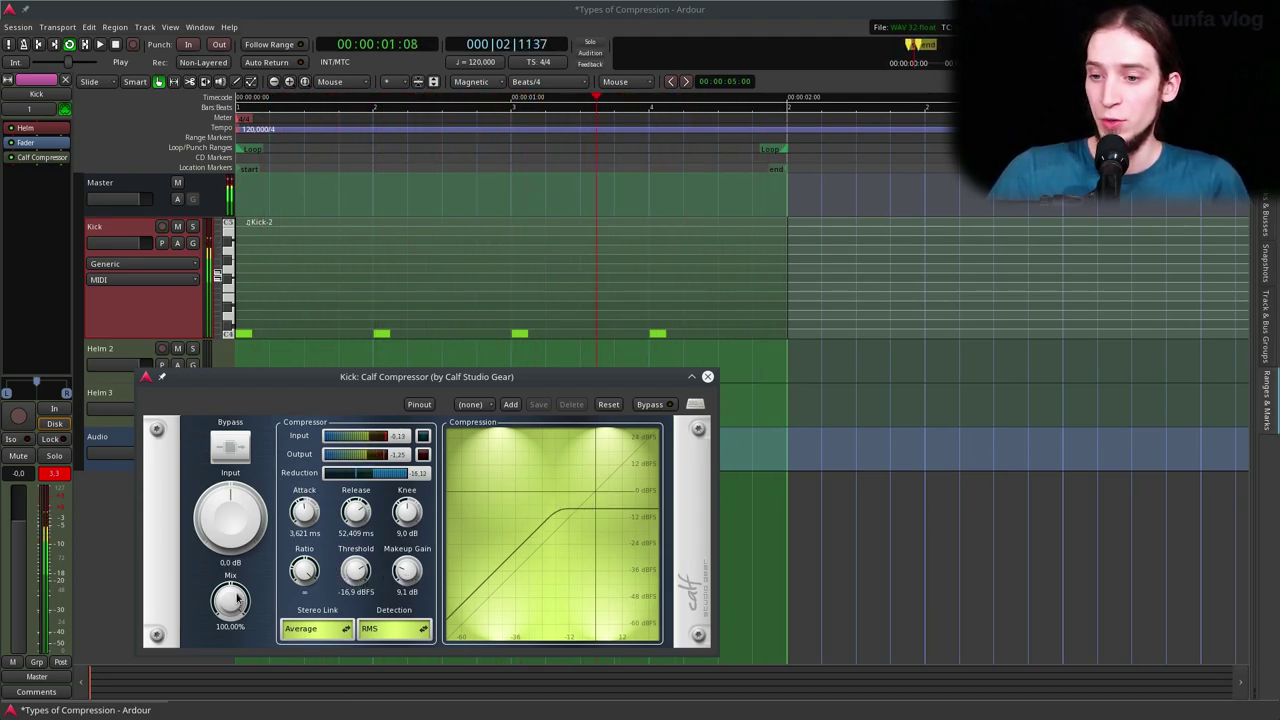
Lower the Kick compressor's mix to 51% for parallel compression and compare it against the bypassed sound.
{"action": "left_click_drag", "start_coordinate": [238, 660], "coordinate": [238, 676]}
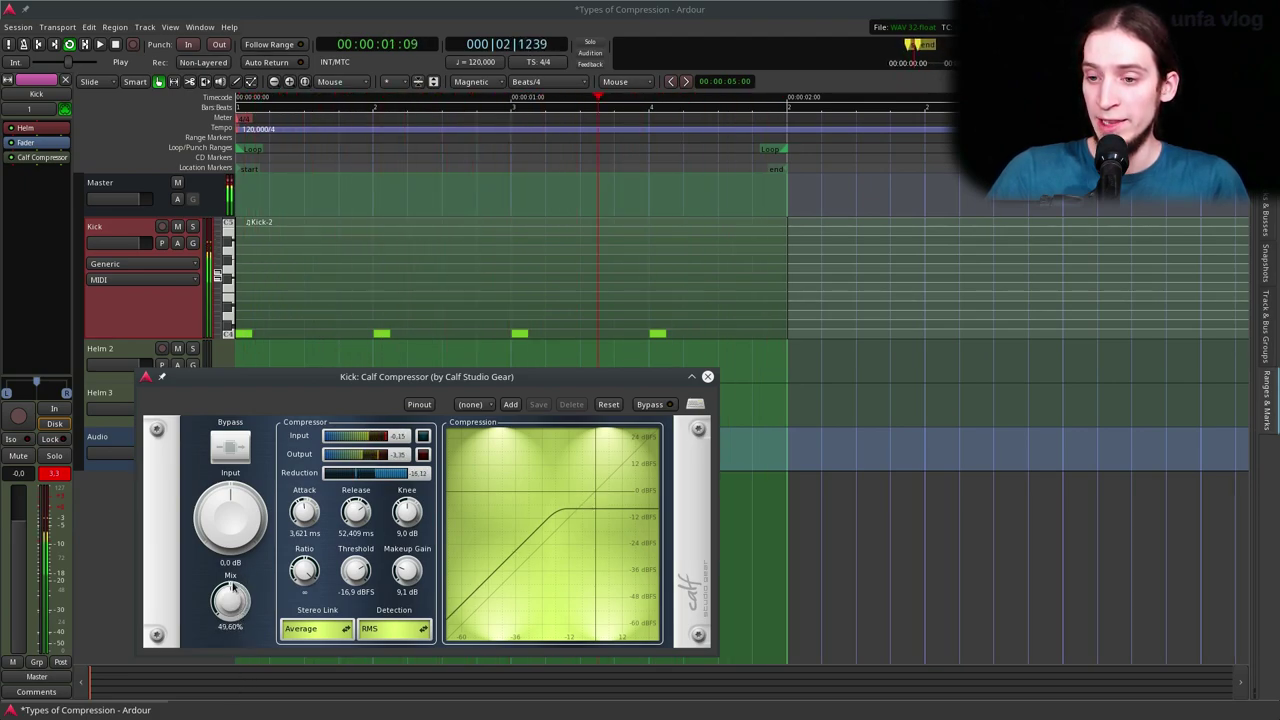
{"action": "left_click", "coordinate": [236, 448]}
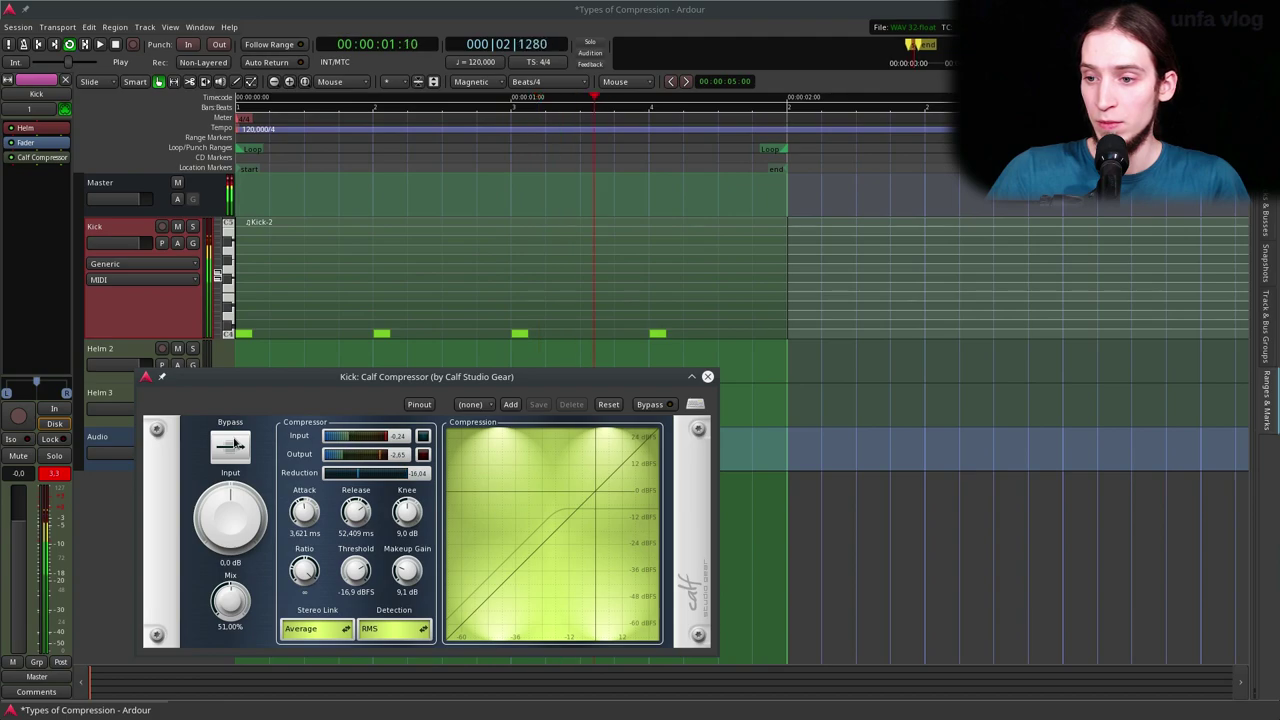
{"action": "left_click", "coordinate": [235, 447]}
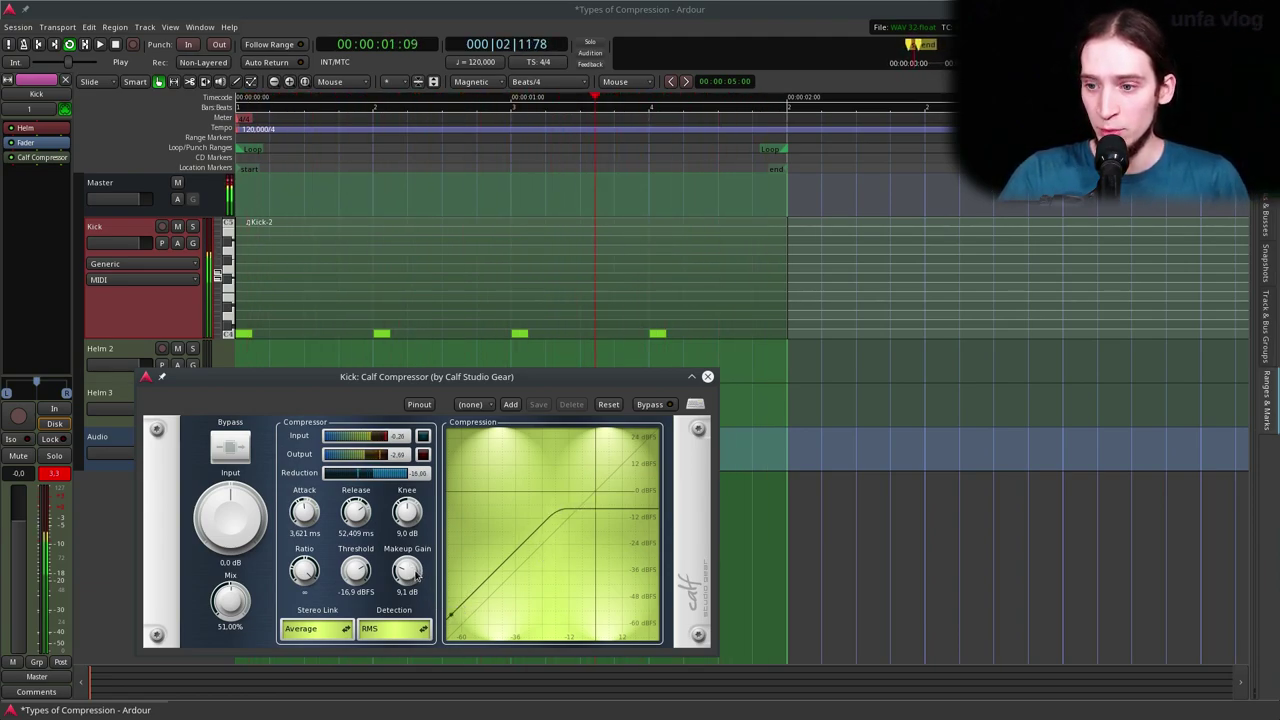
Close the compressor window, place Calf Compressor before the Fader in the Kick track's processor chain, and stop playback.
{"action": "left_click", "coordinate": [709, 379]}
{"action": "left_click_drag", "start_coordinate": [38, 157], "coordinate": [44, 143]}
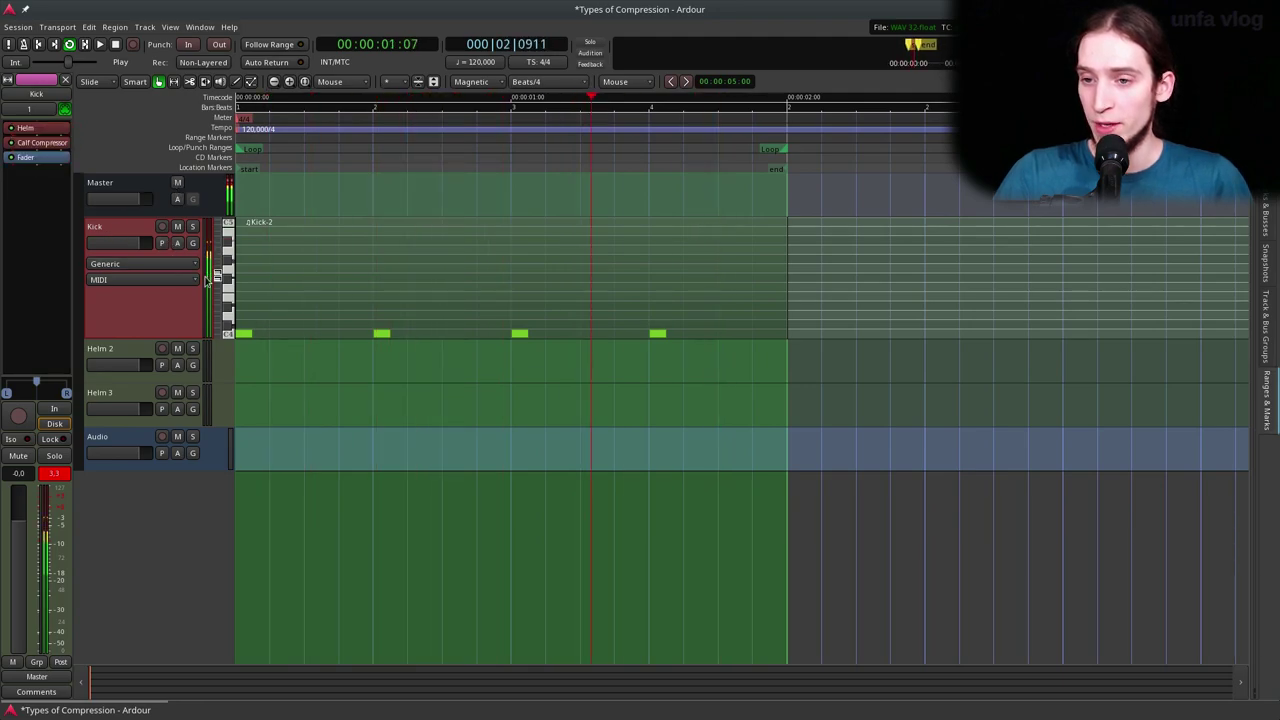
{"action": "key", "text": "space"}
Rename the Helm 2 track as Pad.
{"action": "left_click", "coordinate": [122, 352]}
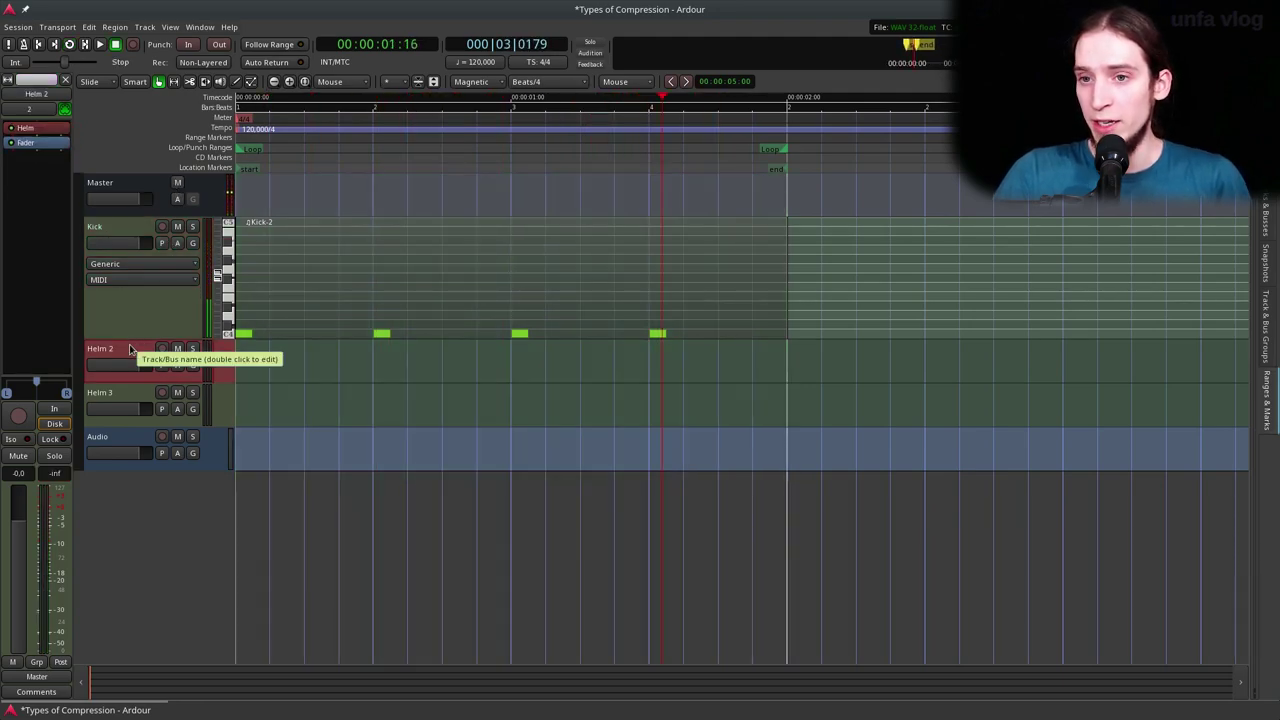
{"action": "double_click", "coordinate": [100, 348]}
{"action": "type", "text": "Pad"}
{"action": "key", "text": "Return"}
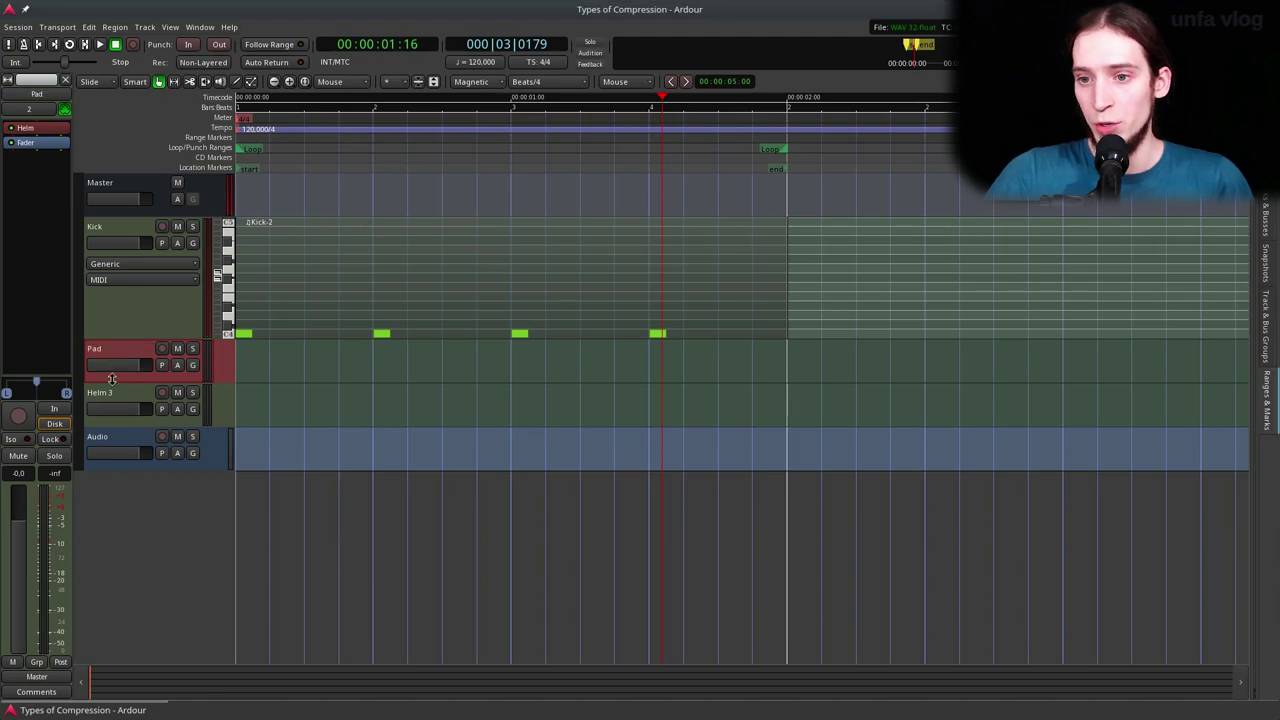
Draw a one-bar chord on the Pad track with two held lower notes and a top voice dropping at mid-bar, and audition it looped.
{"action": "key", "text": "d"}
{"action": "left_click_drag", "start_coordinate": [240, 392], "coordinate": [786, 385]}
{"action": "left_click", "coordinate": [592, 430]}
{"action": "mouse_move", "coordinate": [592, 430]}
{"action": "left_mouse_down"}
{"action": "mouse_move", "coordinate": [244, 463]}
{"action": "mouse_move", "coordinate": [244, 430]}
{"action": "mouse_move", "coordinate": [244, 478]}
{"action": "mouse_move", "coordinate": [786, 462]}
{"action": "left_mouse_up"}
{"action": "left_click_drag", "start_coordinate": [236, 443], "coordinate": [786, 443]}
{"action": "left_click_drag", "start_coordinate": [236, 393], "coordinate": [510, 398]}
{"action": "double_click", "coordinate": [25, 127]}
{"action": "left_click_drag", "start_coordinate": [512, 406], "coordinate": [786, 406]}
{"action": "key", "text": "l"}
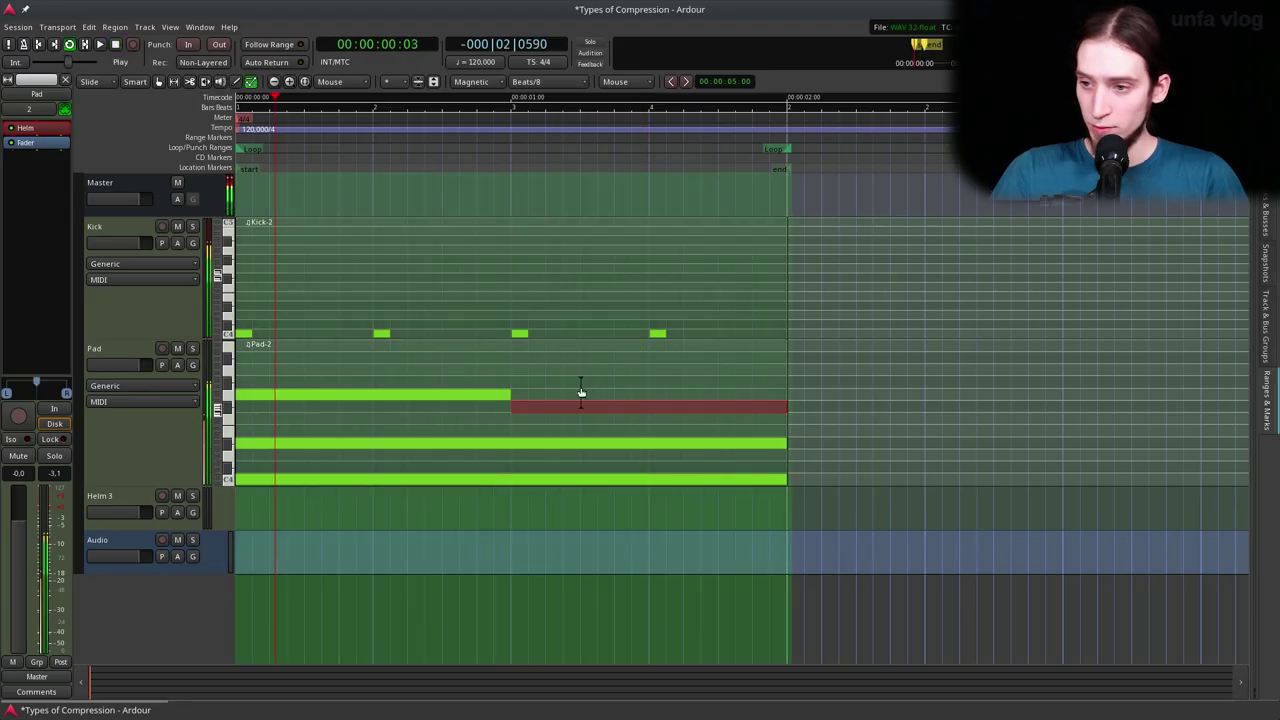
{"action": "double_click", "coordinate": [57, 133]}
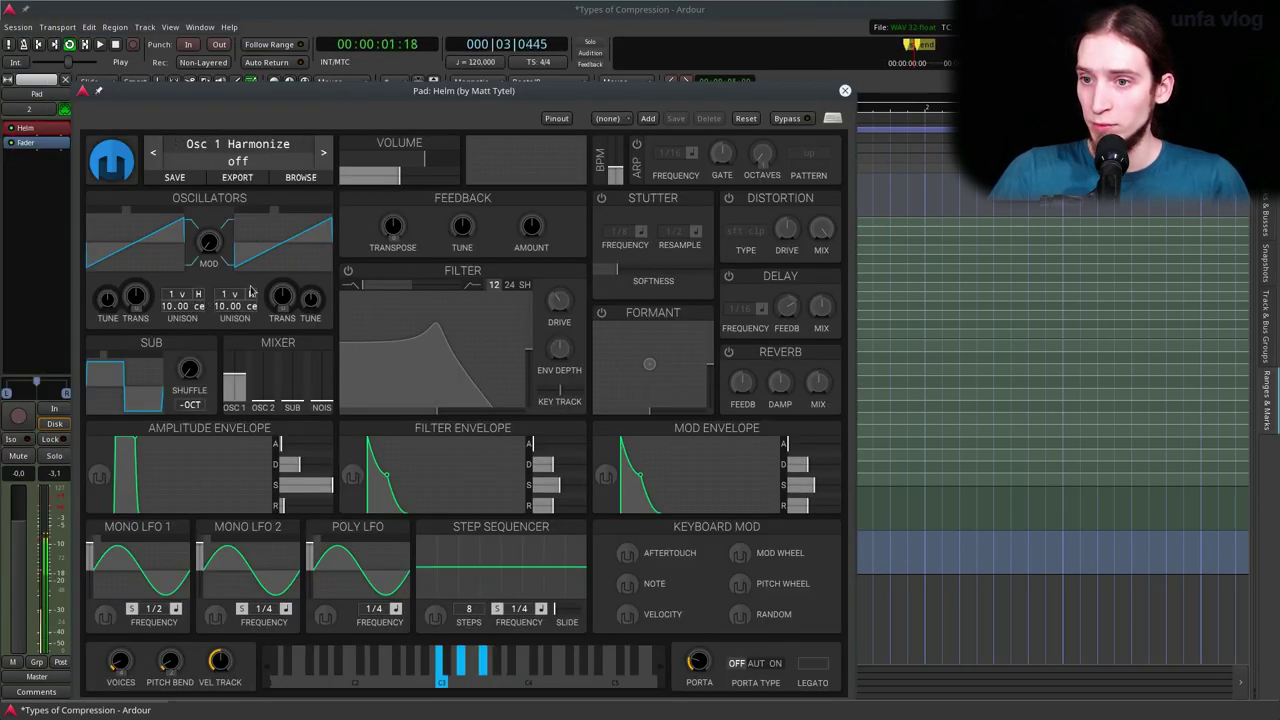
{"action": "left_click", "coordinate": [845, 90]}
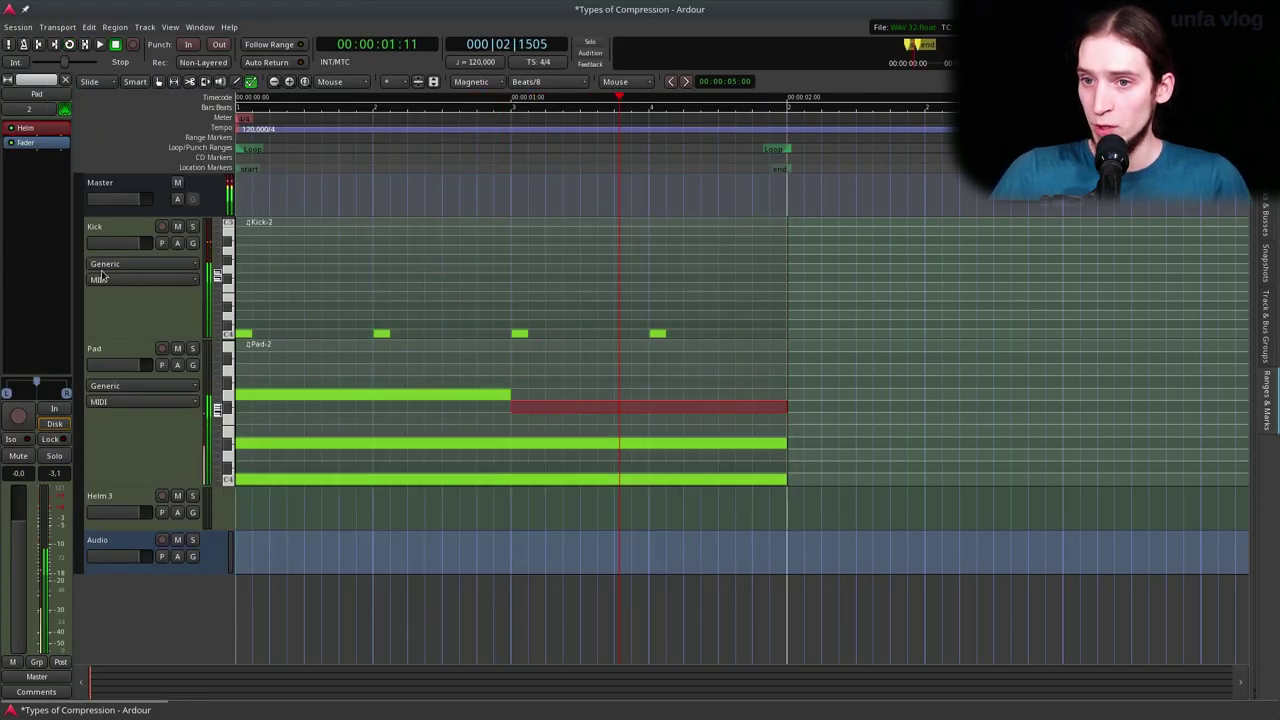
Add a Calf Sidechain Compressor before the Fader on the Pad track.
{"action": "right_click", "coordinate": [34, 146]}
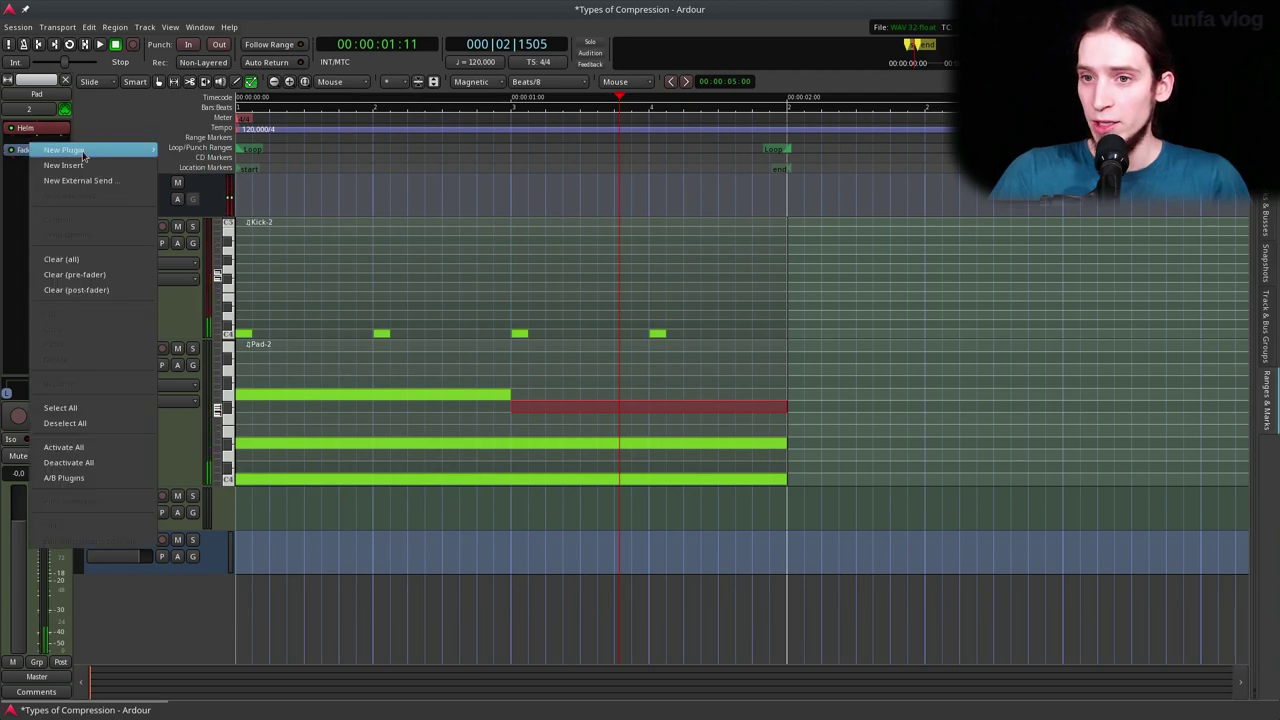
{"action": "mouse_move", "coordinate": [70, 152]}
{"action": "mouse_move", "coordinate": [195, 150]}
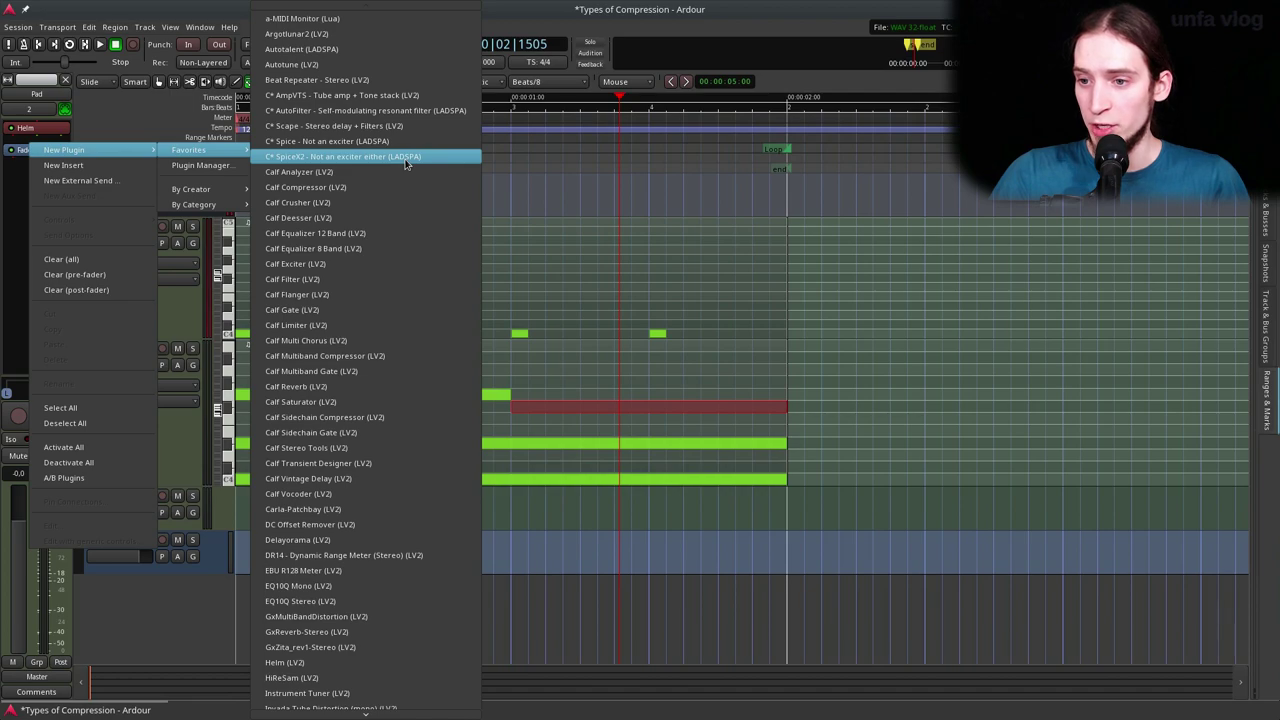
{"action": "left_click", "coordinate": [398, 418]}
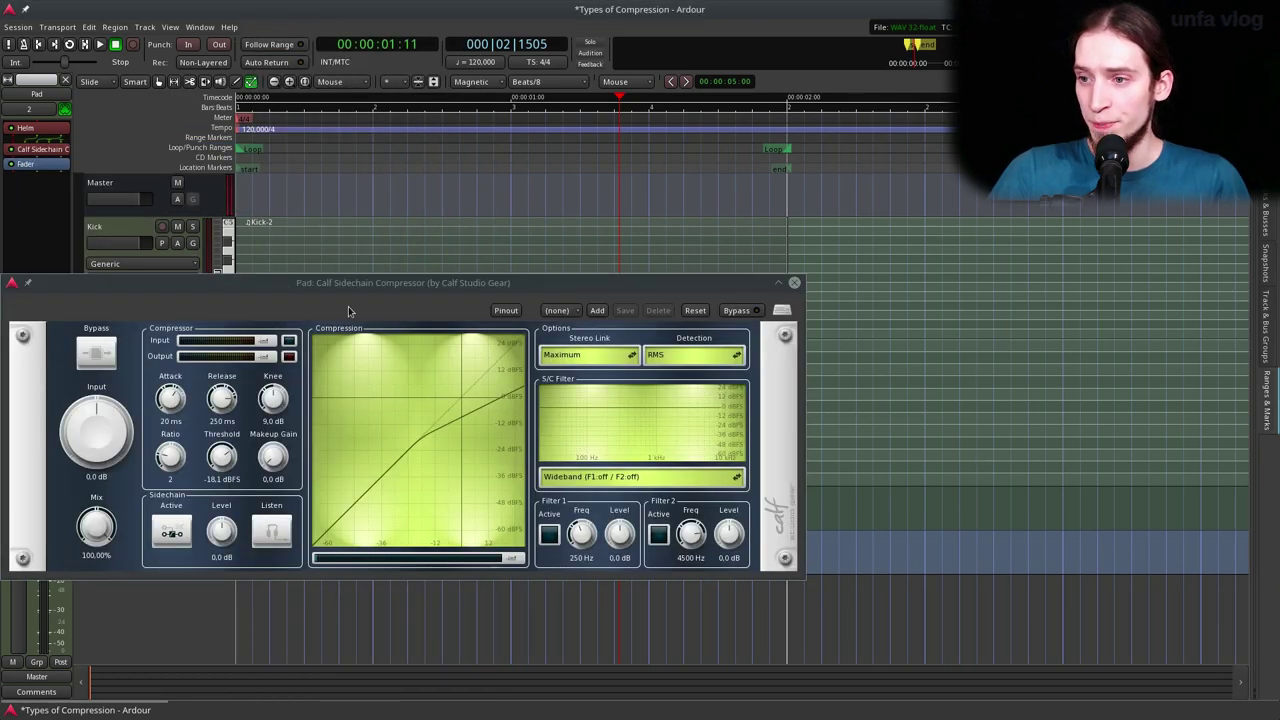
Enable a sidechain input in the Pad compressor's pin configuration, feed it from the Kick track, and activate the compressor's sidechain.
{"action": "left_click", "coordinate": [504, 312]}
{"action": "left_click", "coordinate": [643, 272]}
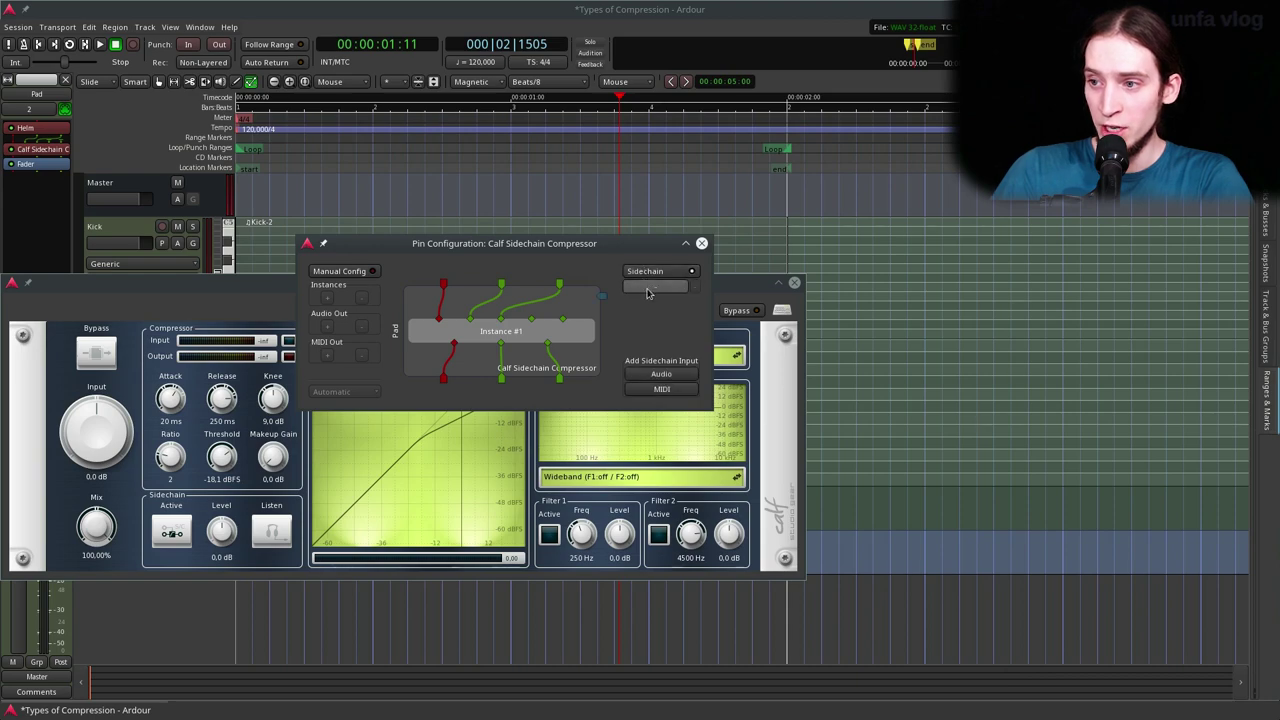
{"action": "left_click", "coordinate": [650, 288]}
{"action": "left_click", "coordinate": [672, 328]}
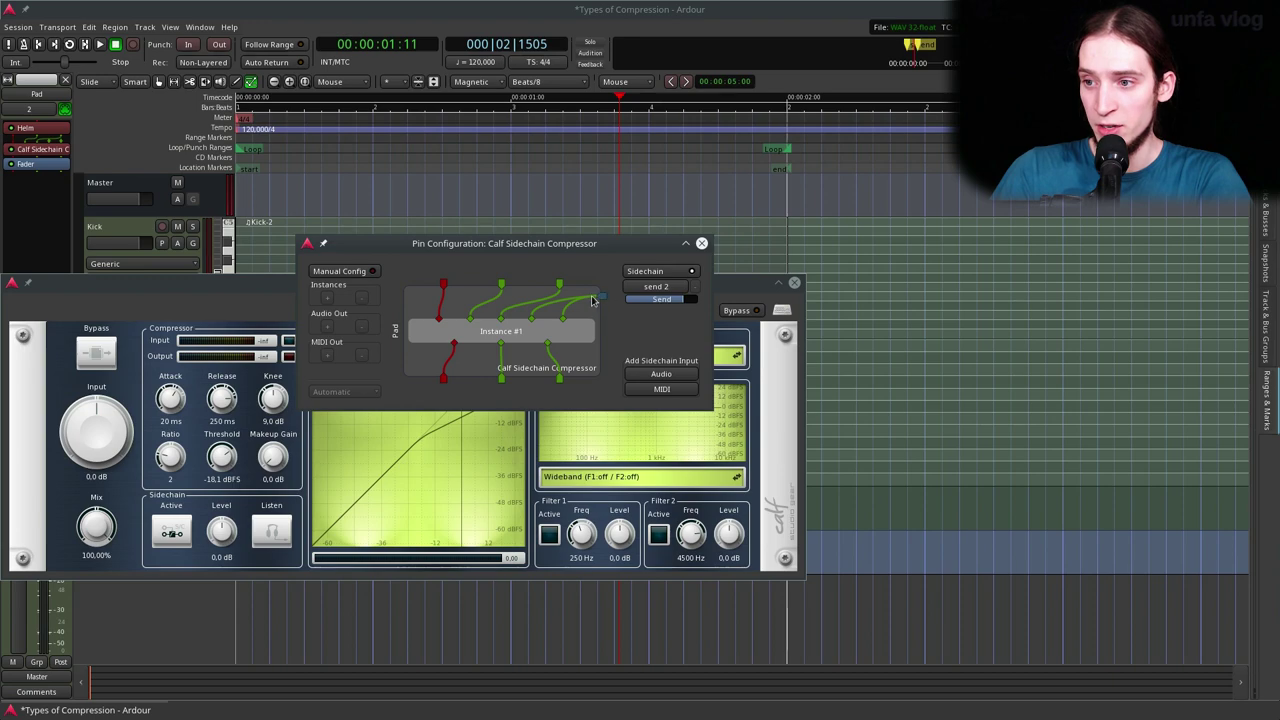
{"action": "left_click", "coordinate": [701, 243]}
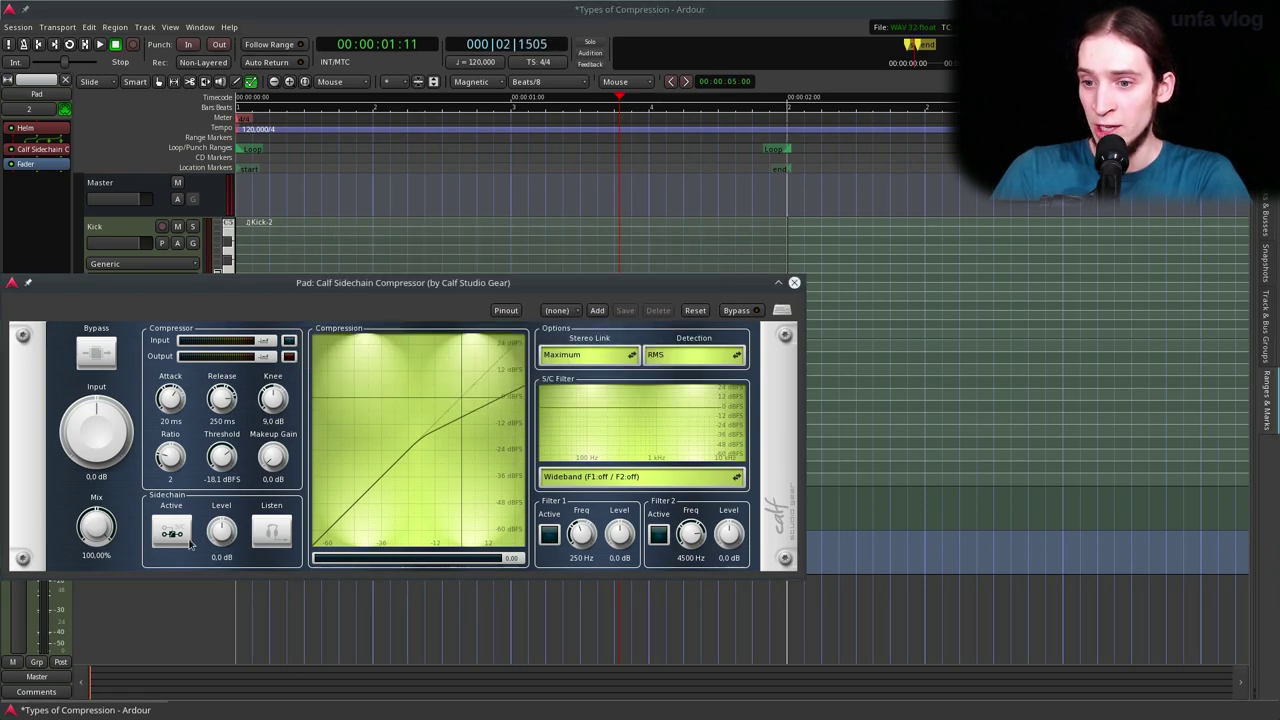
{"action": "left_click", "coordinate": [172, 534]}
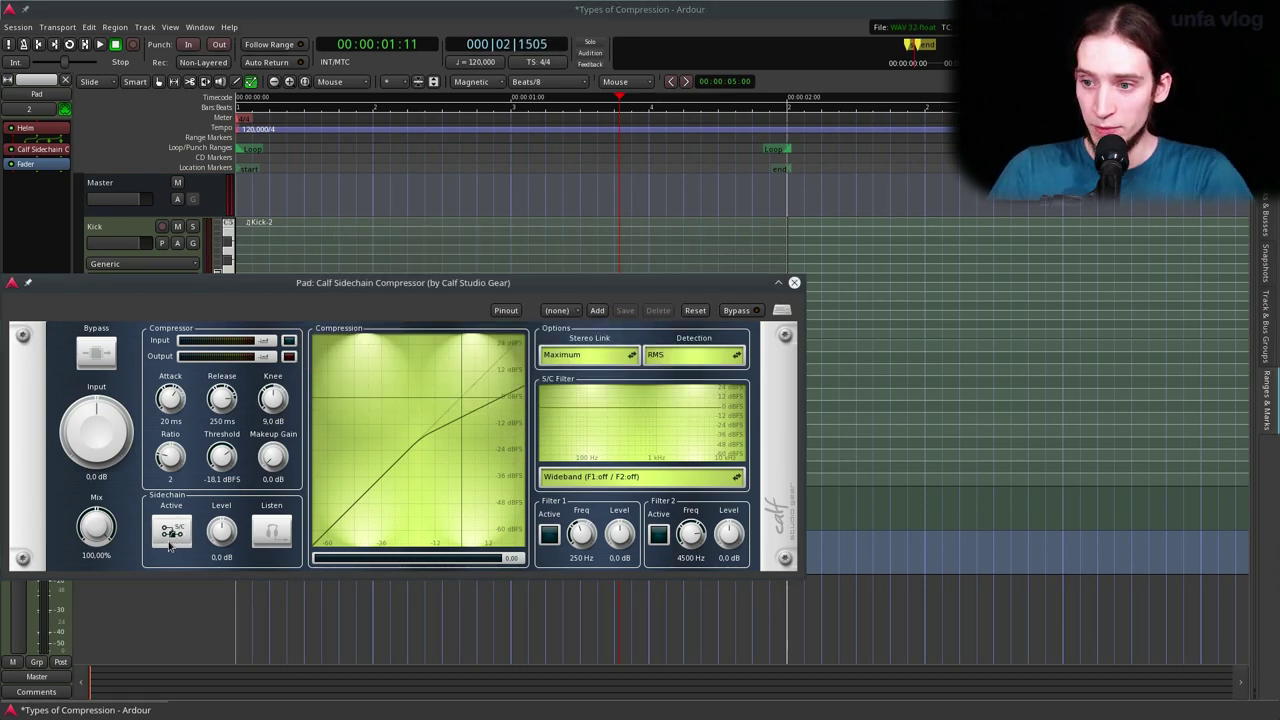
During loop playback, set the Pad sidechain compressor to ratio 5.404, threshold -26.2 dBFS, attack 7.287 ms and release 132.522 ms.
{"action": "key", "text": "space"}
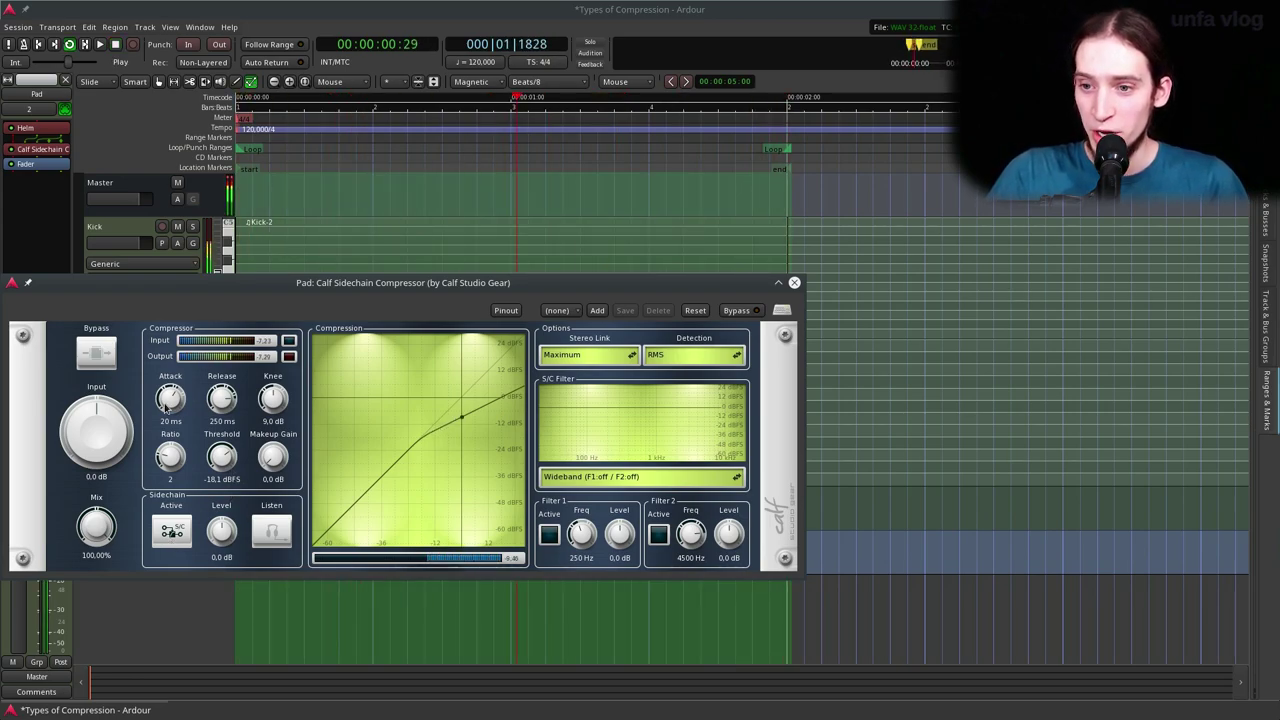
{"action": "left_click_drag", "start_coordinate": [170, 456], "coordinate": [233, 405]}
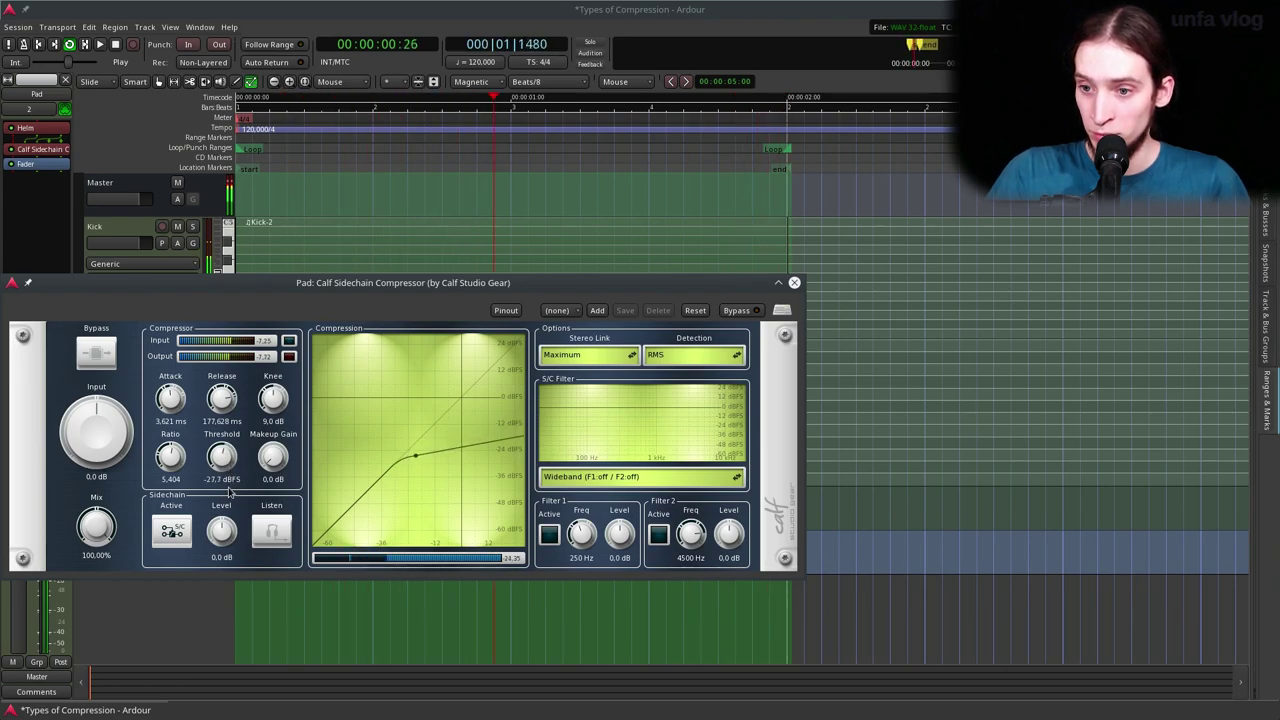
{"action": "mouse_move", "coordinate": [229, 467]}
{"action": "left_mouse_down"}
{"action": "mouse_move", "coordinate": [231, 400]}
{"action": "mouse_move", "coordinate": [220, 485]}
{"action": "left_mouse_up"}
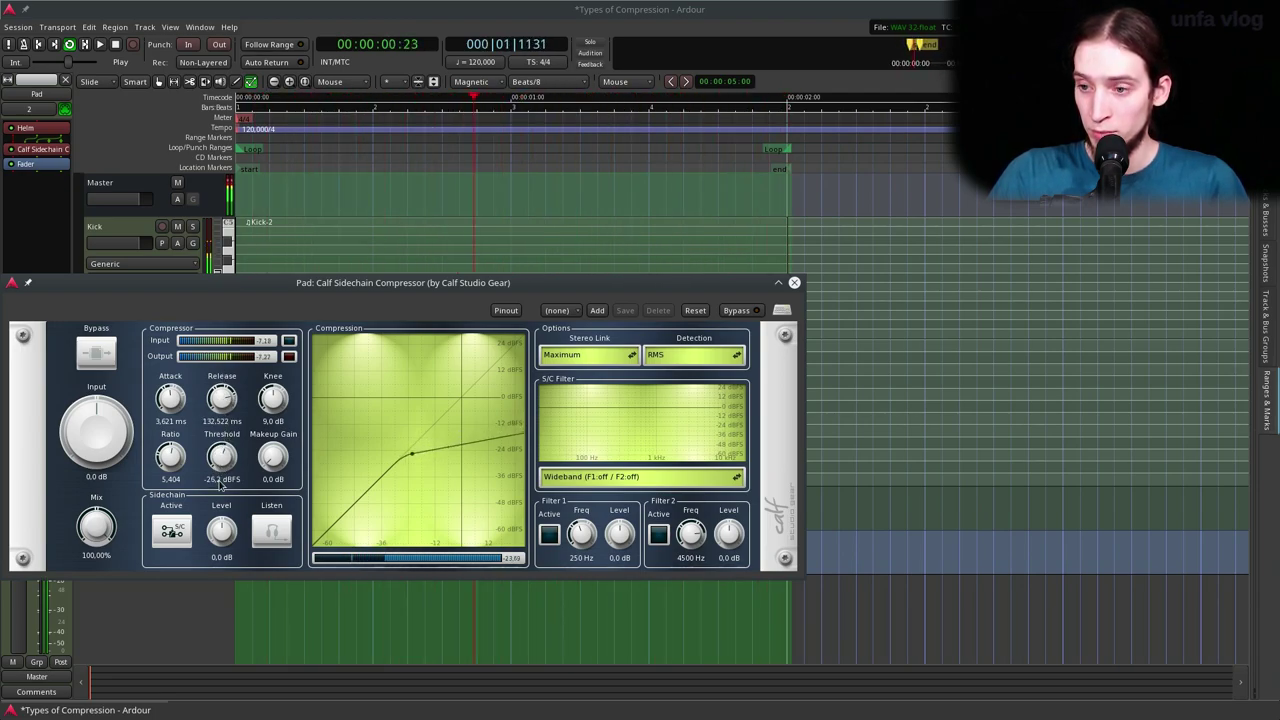
{"action": "left_click_drag", "start_coordinate": [177, 403], "coordinate": [200, 273]}
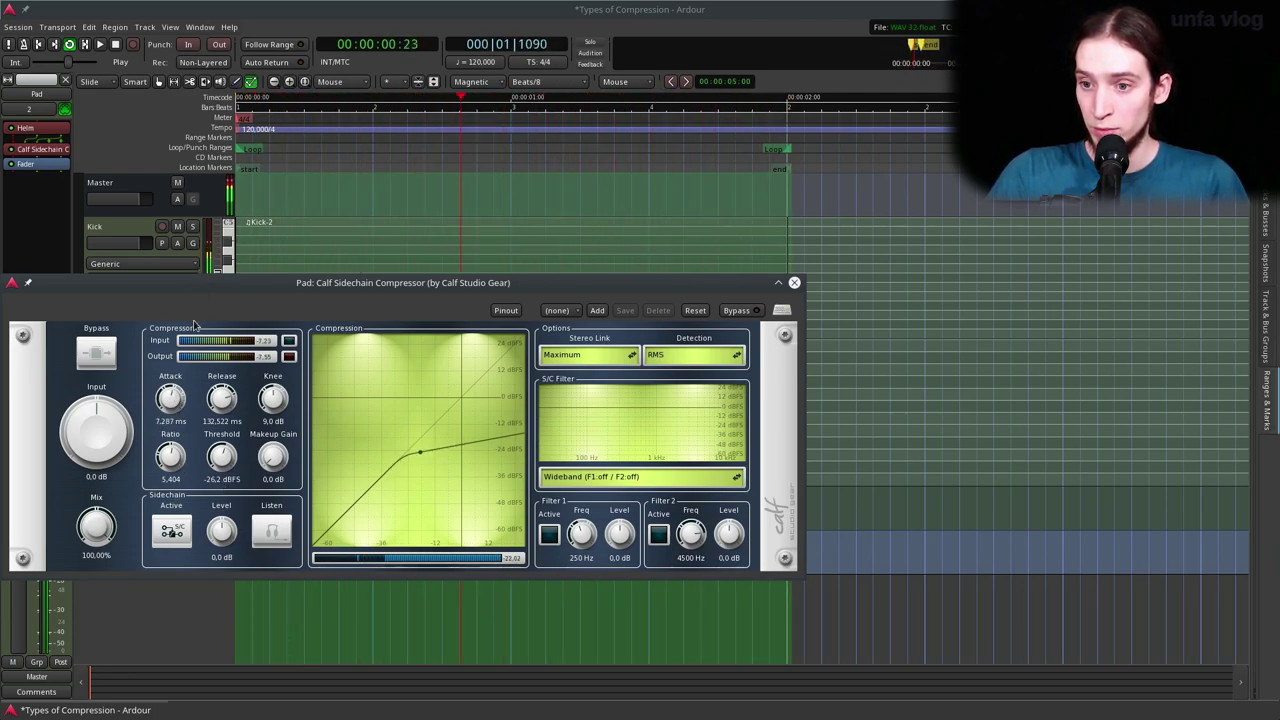
{"action": "left_click", "coordinate": [794, 282]}
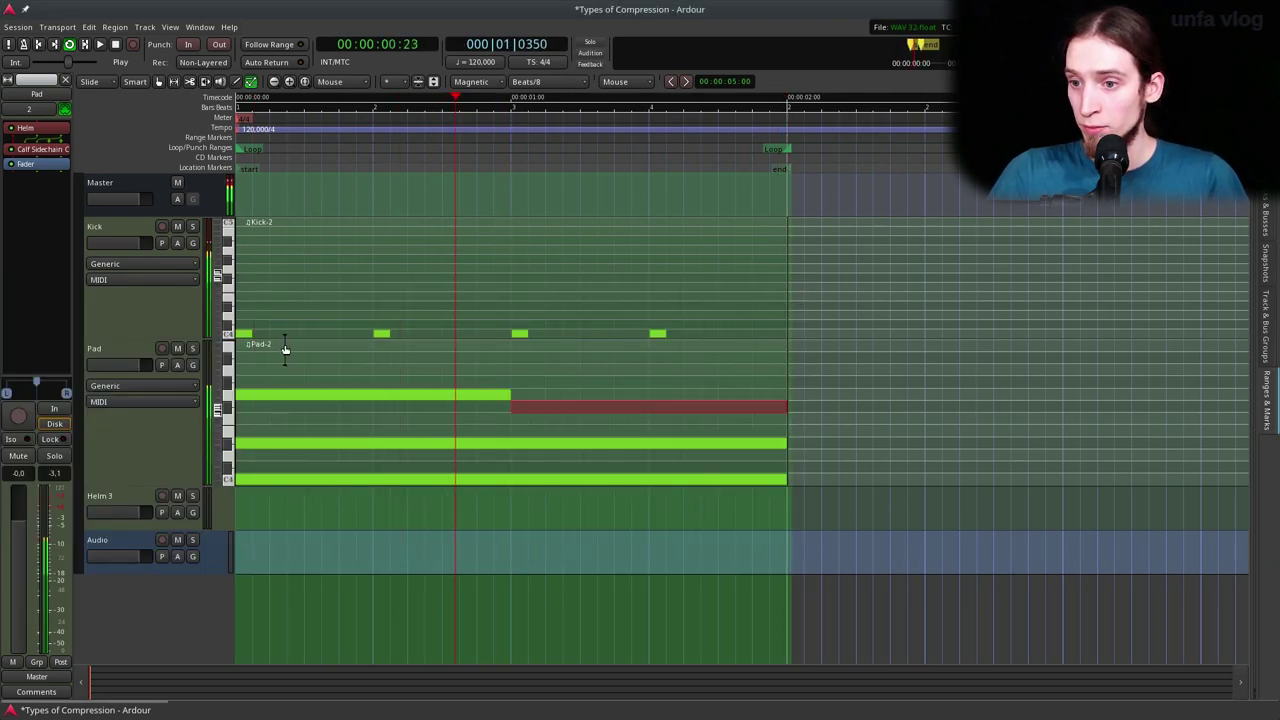
{"action": "key", "text": "space"}
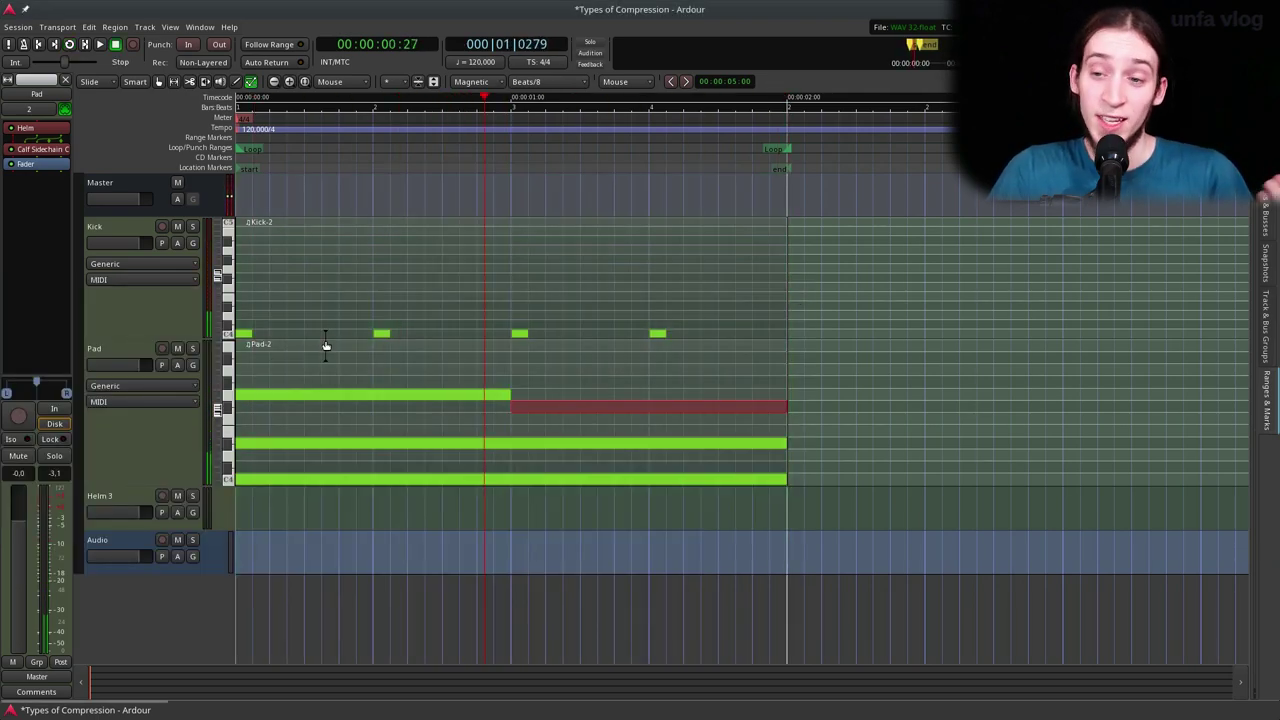
Rename the Helm 3 track as Bass.
{"action": "left_click", "coordinate": [121, 495]}
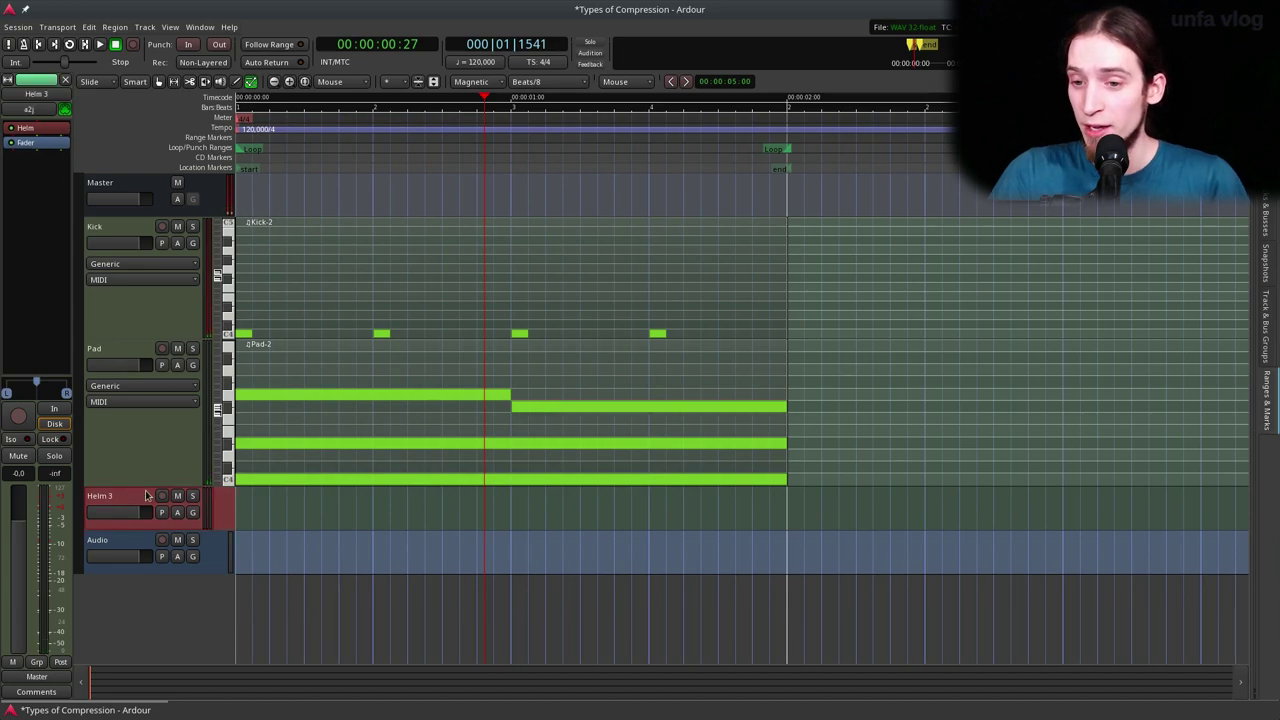
{"action": "double_click", "coordinate": [121, 495]}
{"action": "type", "text": "Bass"}
{"action": "key", "text": "Return"}
Draw a bass line in the first bar of the Bass track, moving to a higher pitch in the second half.
{"action": "left_click_drag", "start_coordinate": [236, 632], "coordinate": [355, 632]}
{"action": "left_click_drag", "start_coordinate": [442, 632], "coordinate": [459, 632]}
{"action": "left_click_drag", "start_coordinate": [511, 594], "coordinate": [562, 594]}
{"action": "left_click_drag", "start_coordinate": [597, 594], "coordinate": [632, 594]}
Duplicate the regions into the second bar and draw different bass notes there, starting on F4 and rising for the last half bar.
{"action": "key", "text": "alt+d"}
{"action": "key", "text": "minus"}
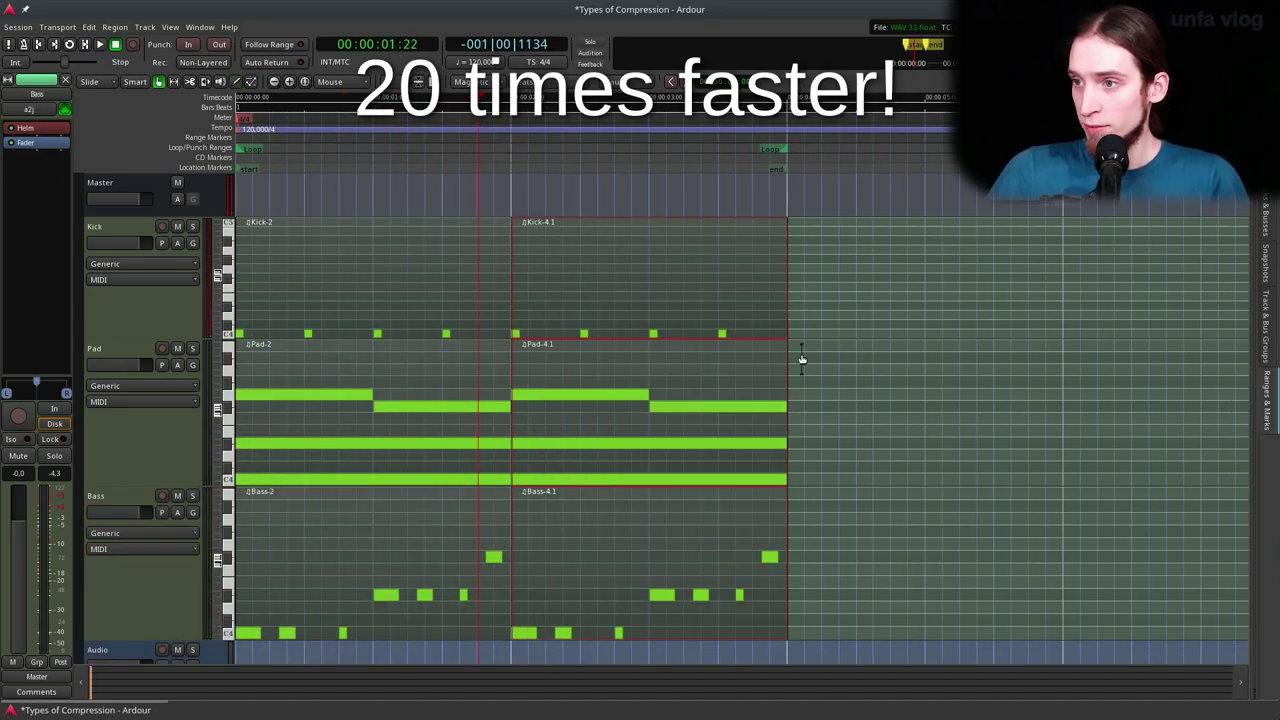
{"action": "left_click_drag", "start_coordinate": [510, 566], "coordinate": [537, 566]}
{"action": "left_click_drag", "start_coordinate": [566, 566], "coordinate": [583, 566]}
{"action": "key", "text": "equal"}
{"action": "left_click_drag", "start_coordinate": [829, 566], "coordinate": [874, 566]}
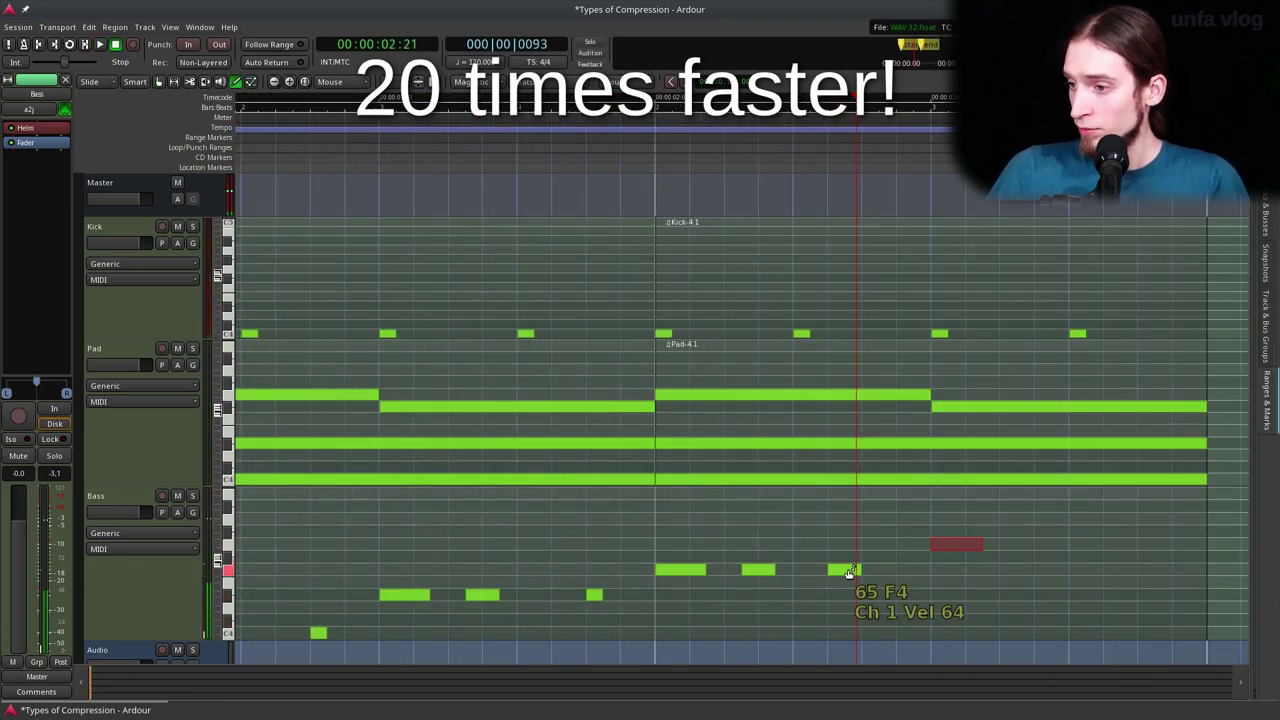
Adjust the Bass track's Helm synth sound and play the two-bar arrangement in a loop.
{"action": "key", "text": "minus"}
{"action": "double_click", "coordinate": [25, 127]}
{"action": "left_click_drag", "start_coordinate": [63, 214], "coordinate": [80, 226]}
{"action": "left_click_drag", "start_coordinate": [478, 383], "coordinate": [462, 383]}
{"action": "left_click", "coordinate": [774, 9]}
{"action": "key", "text": "l"}
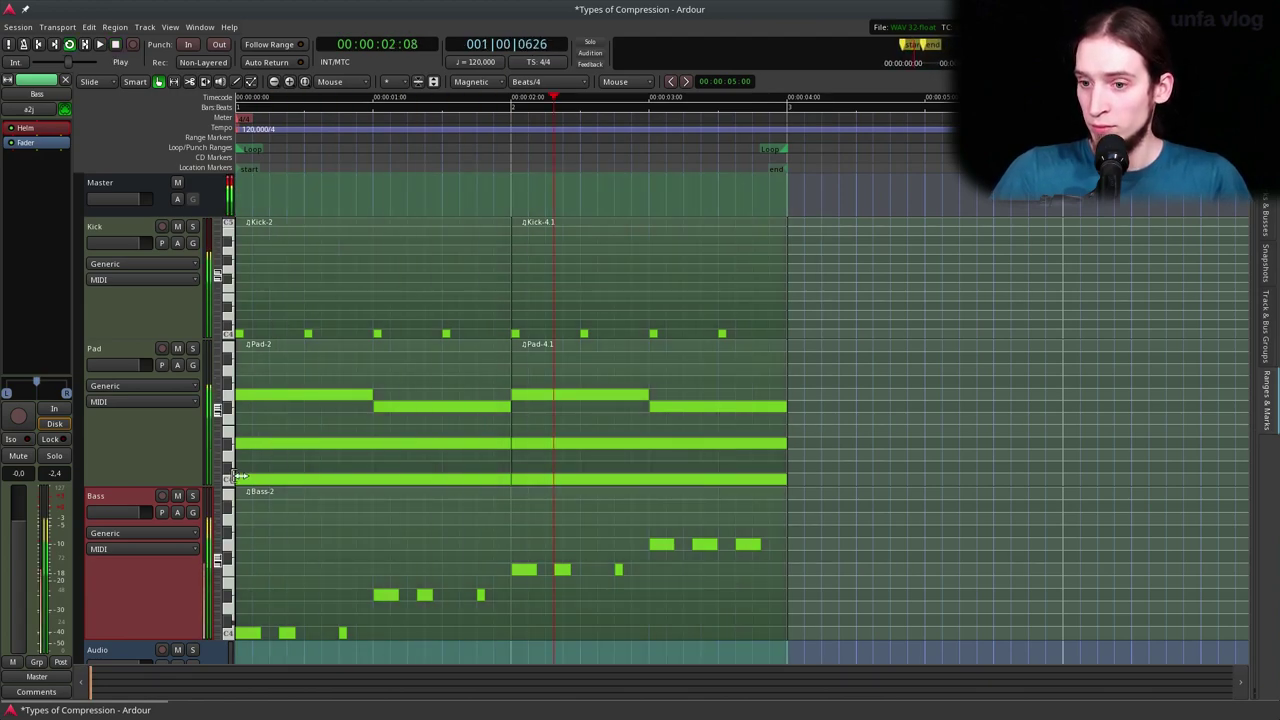
Lower the Bass track's fader slightly, select the Master bus, and stop playback.
{"action": "mouse_move", "coordinate": [134, 514]}
{"action": "left_mouse_down"}
{"action": "mouse_move", "coordinate": [114, 518]}
{"action": "mouse_move", "coordinate": [136, 515]}
{"action": "left_mouse_up"}
{"action": "left_click", "coordinate": [112, 185]}
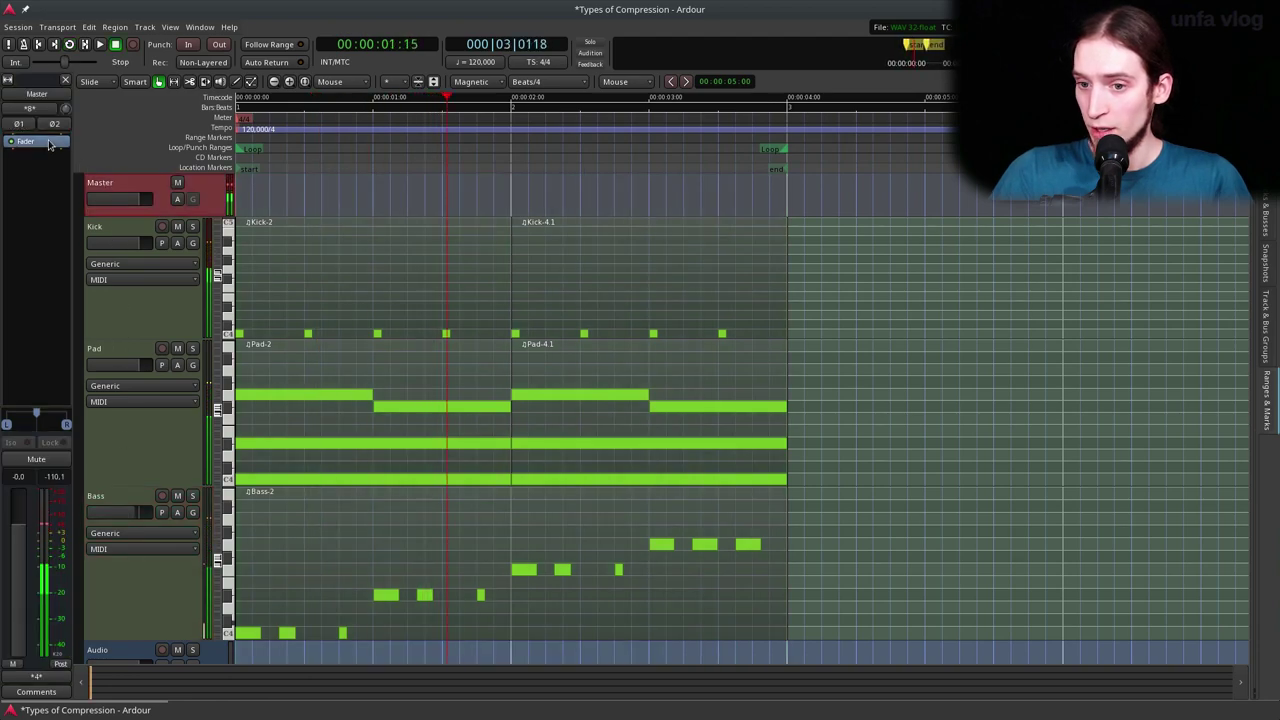
{"action": "key", "text": "space"}
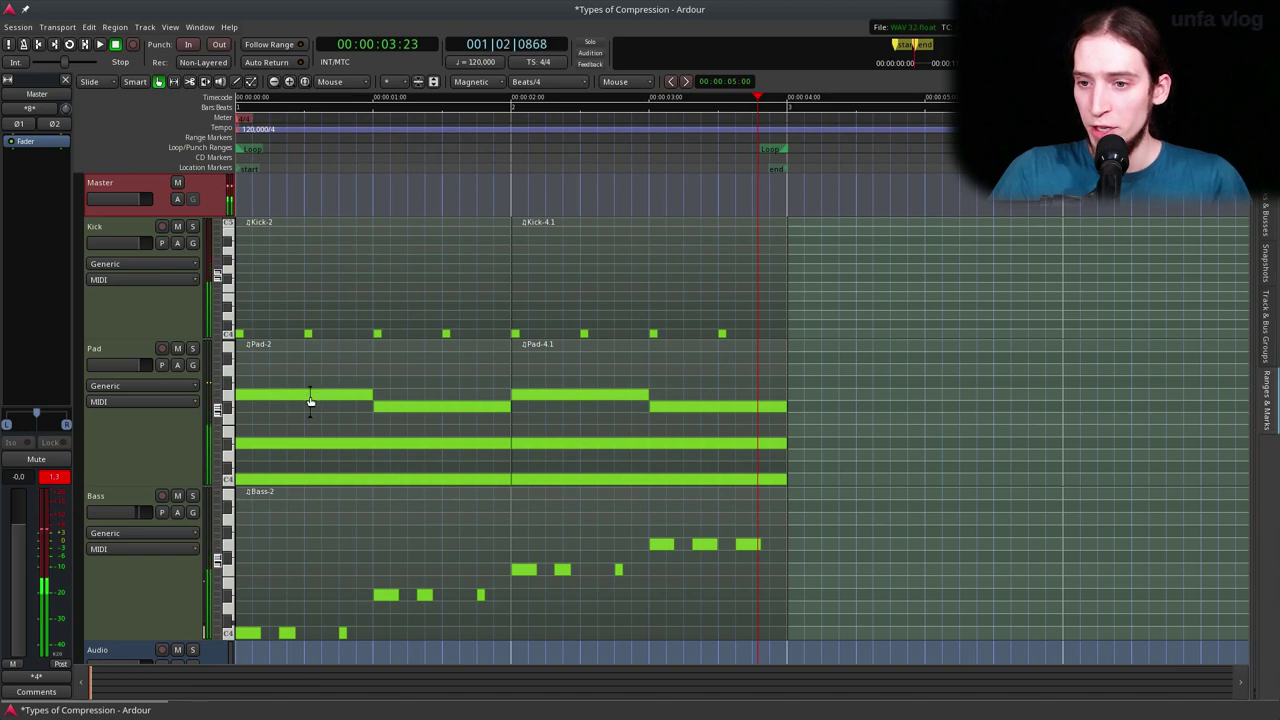
Add the Calf Limiter (LV2) after the fader on the Master bus and start looped playback.
{"action": "left_click", "coordinate": [113, 227]}
{"action": "left_click", "coordinate": [110, 195]}
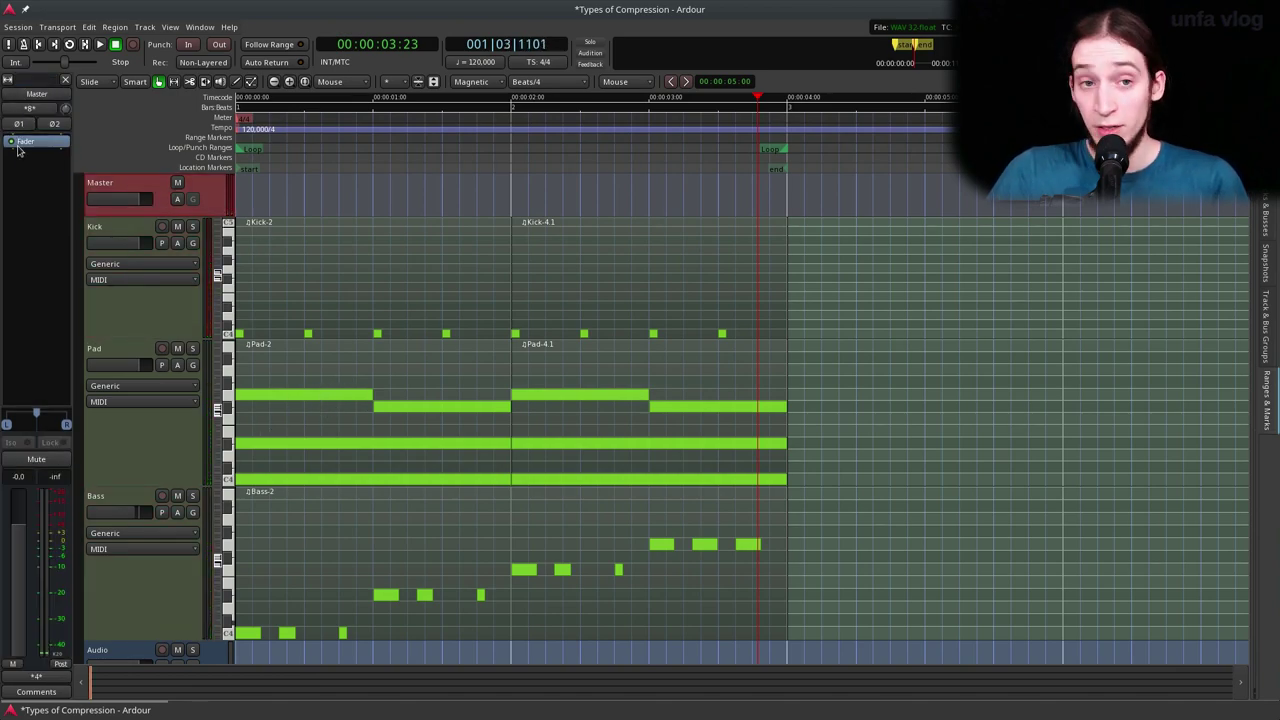
{"action": "right_click", "coordinate": [17, 148]}
{"action": "mouse_move", "coordinate": [45, 153]}
{"action": "mouse_move", "coordinate": [180, 153]}
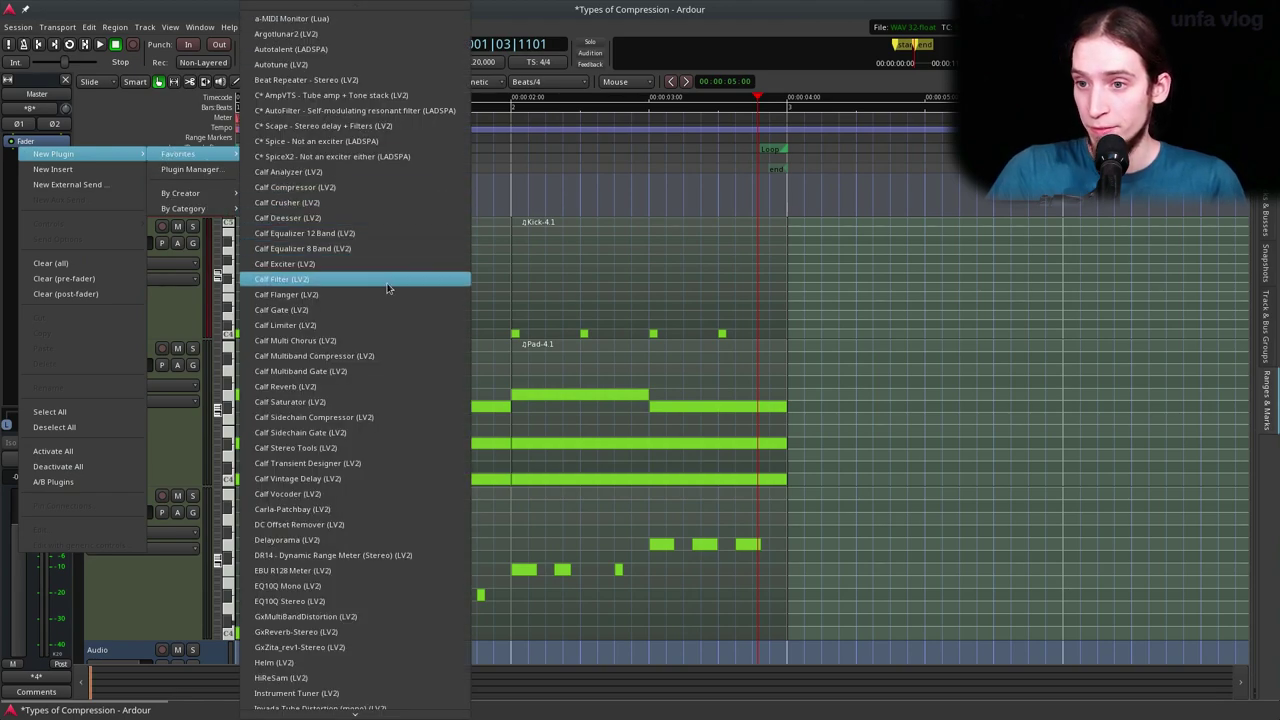
{"action": "left_click", "coordinate": [323, 325]}
{"action": "key", "text": "space"}
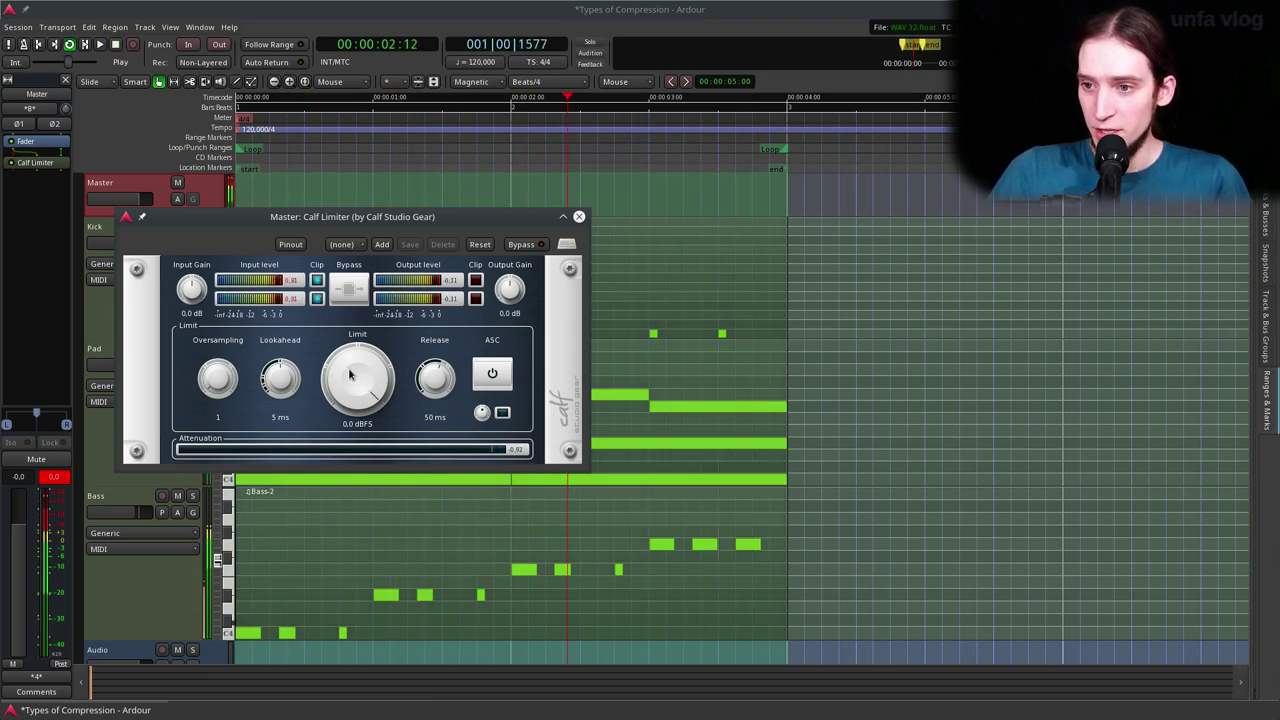
Audition the Master limiter by lowering its limit to -5.1 and -12.1 dBFS, returning it to 0 dBFS each time, and close it.
{"action": "scroll", "coordinate": [346, 388], "scroll_direction": "down", "scroll_amount": 3}
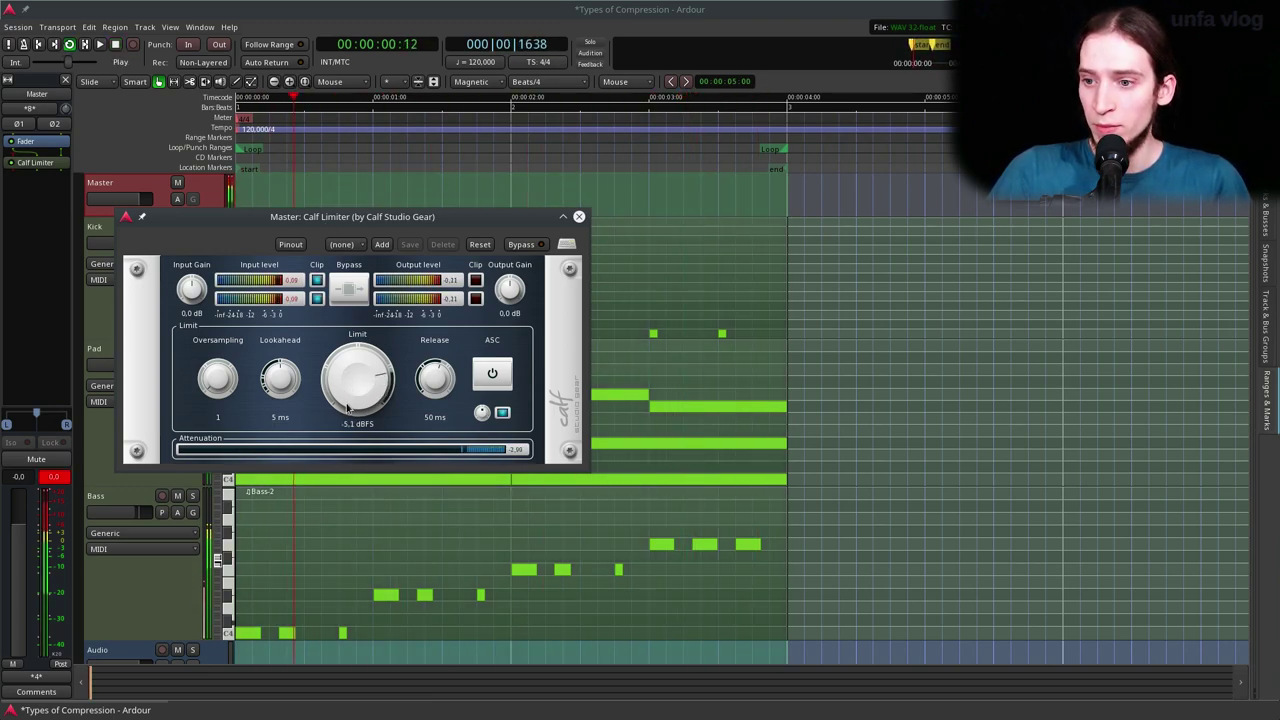
{"action": "left_click_drag", "start_coordinate": [347, 420], "coordinate": [352, 289]}
{"action": "left_click", "coordinate": [352, 289]}
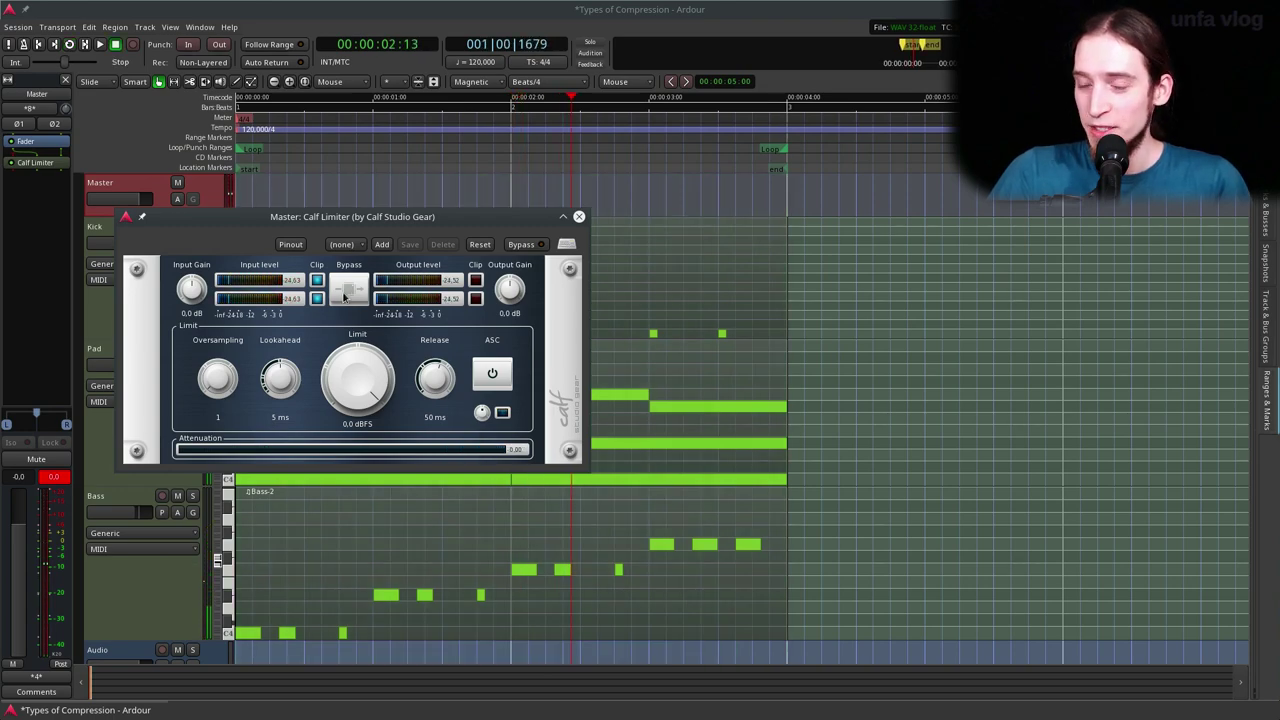
{"action": "scroll", "coordinate": [362, 370], "scroll_direction": "down", "scroll_amount": 5}
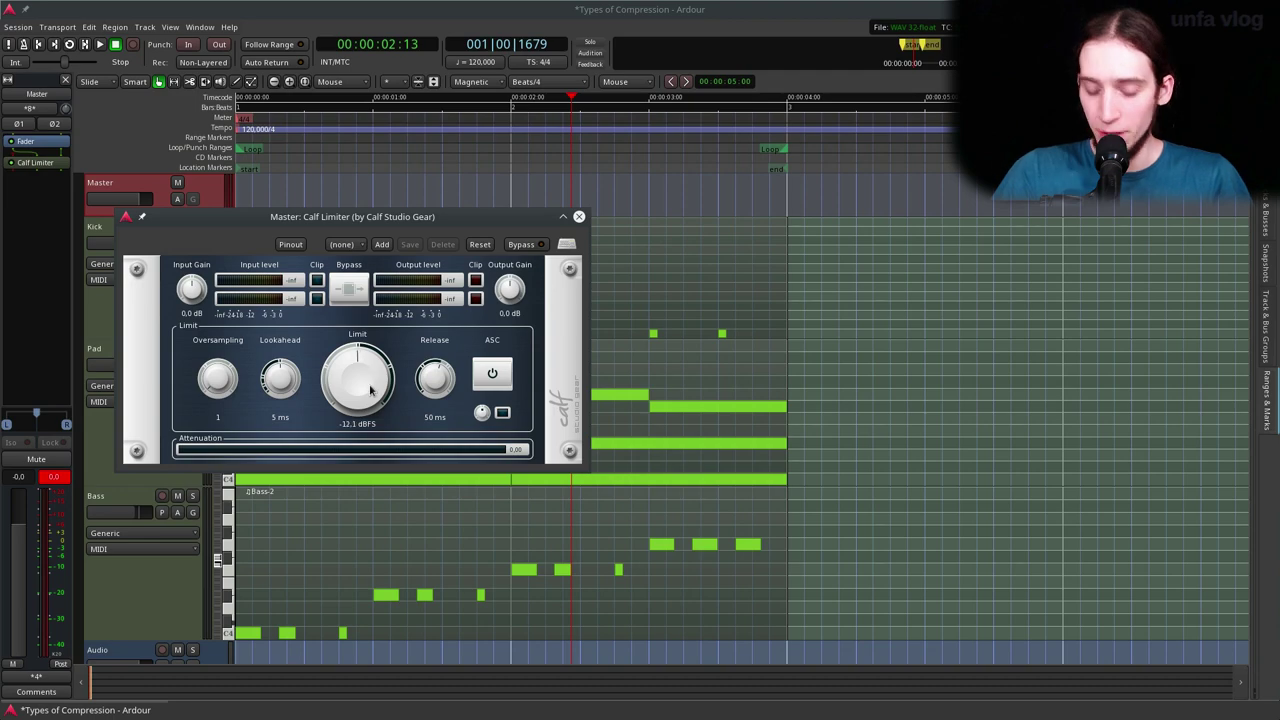
{"action": "key", "text": "space"}
{"action": "scroll", "coordinate": [362, 385], "scroll_direction": "up", "scroll_amount": 7}
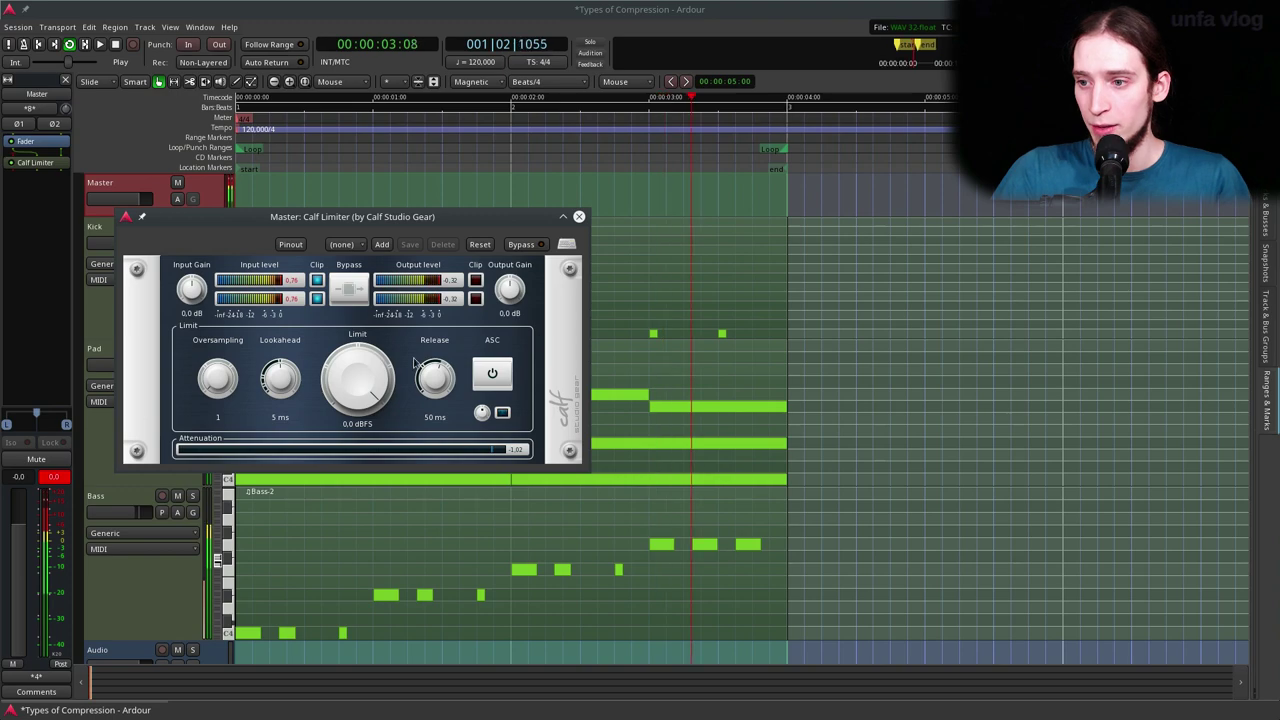
{"action": "key", "text": "space"}
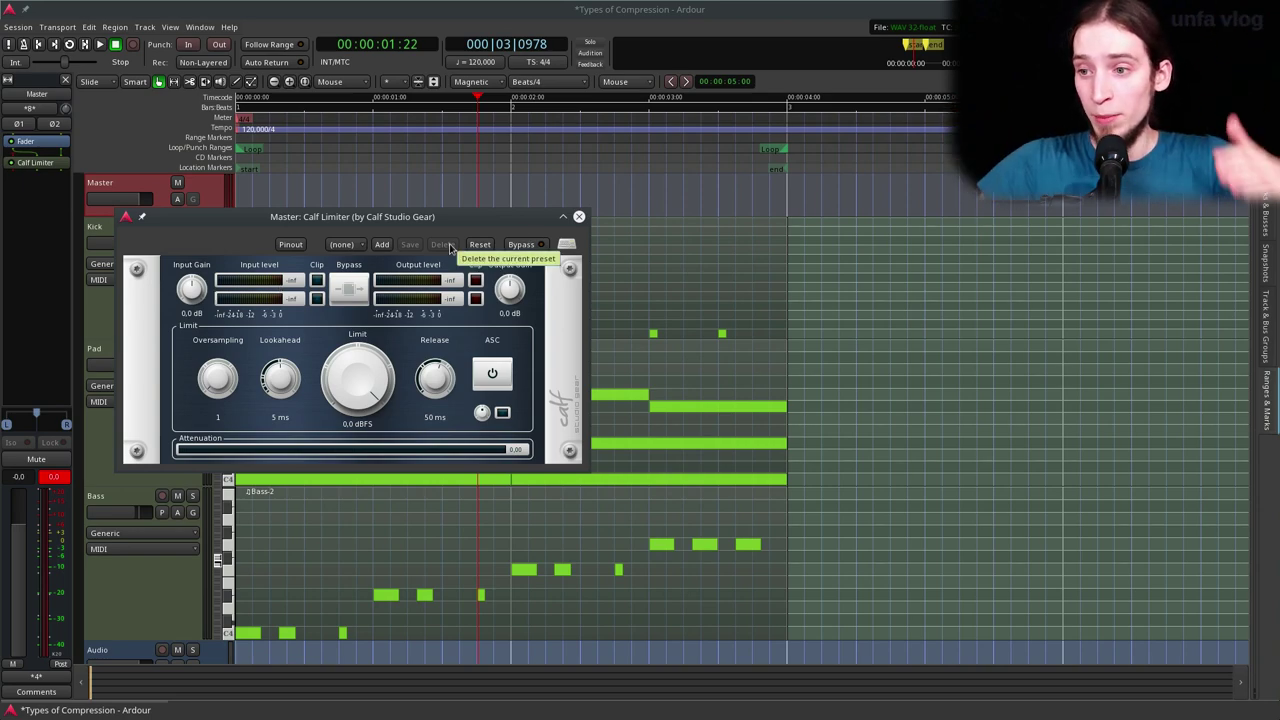
{"action": "left_click_drag", "start_coordinate": [471, 217], "coordinate": [554, 223]}
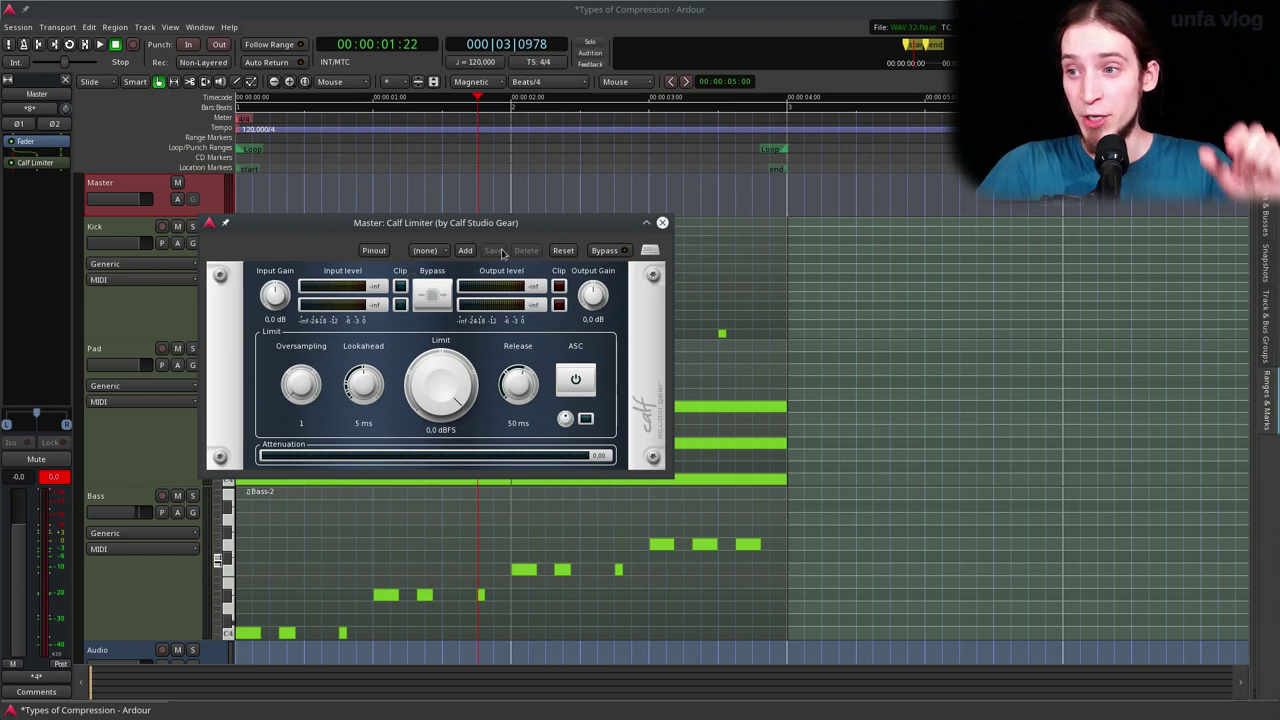
{"action": "left_click", "coordinate": [662, 224]}
Solo and record-arm the Audio track, and record a take of about five seconds from the session start.
{"action": "scroll", "coordinate": [537, 348], "scroll_direction": "down", "scroll_amount": 1}
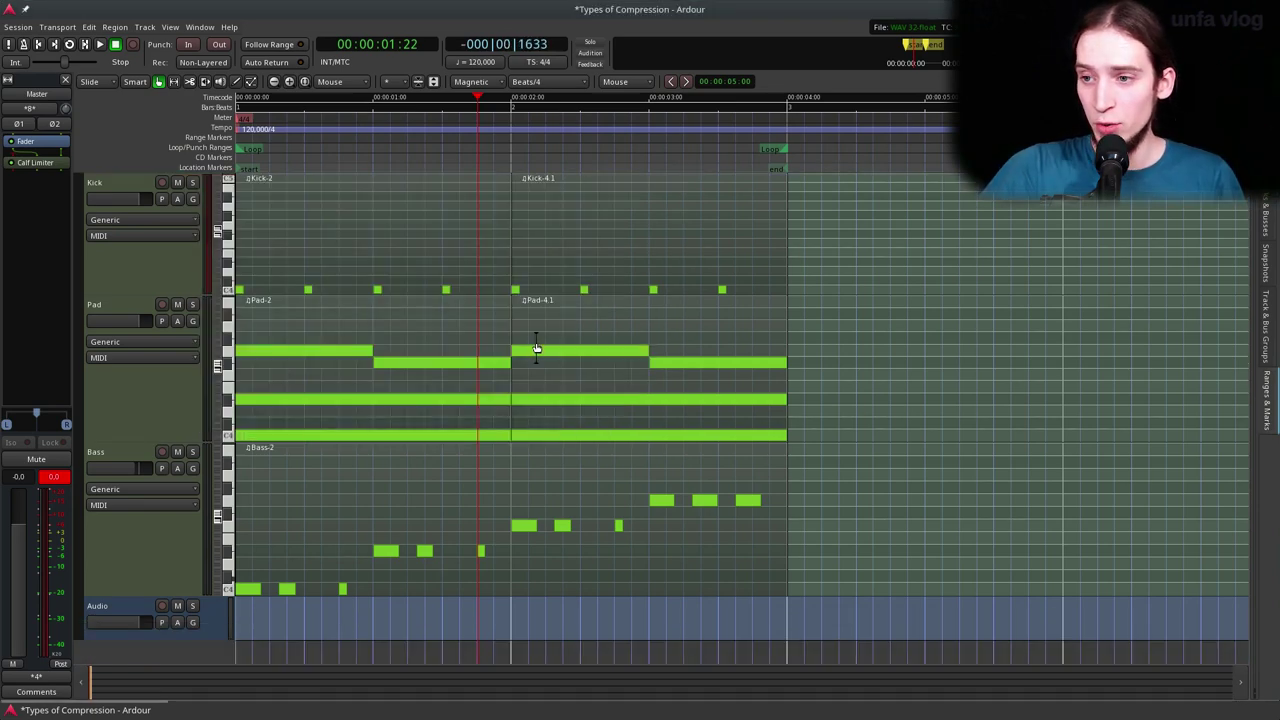
{"action": "key", "text": "Home"}
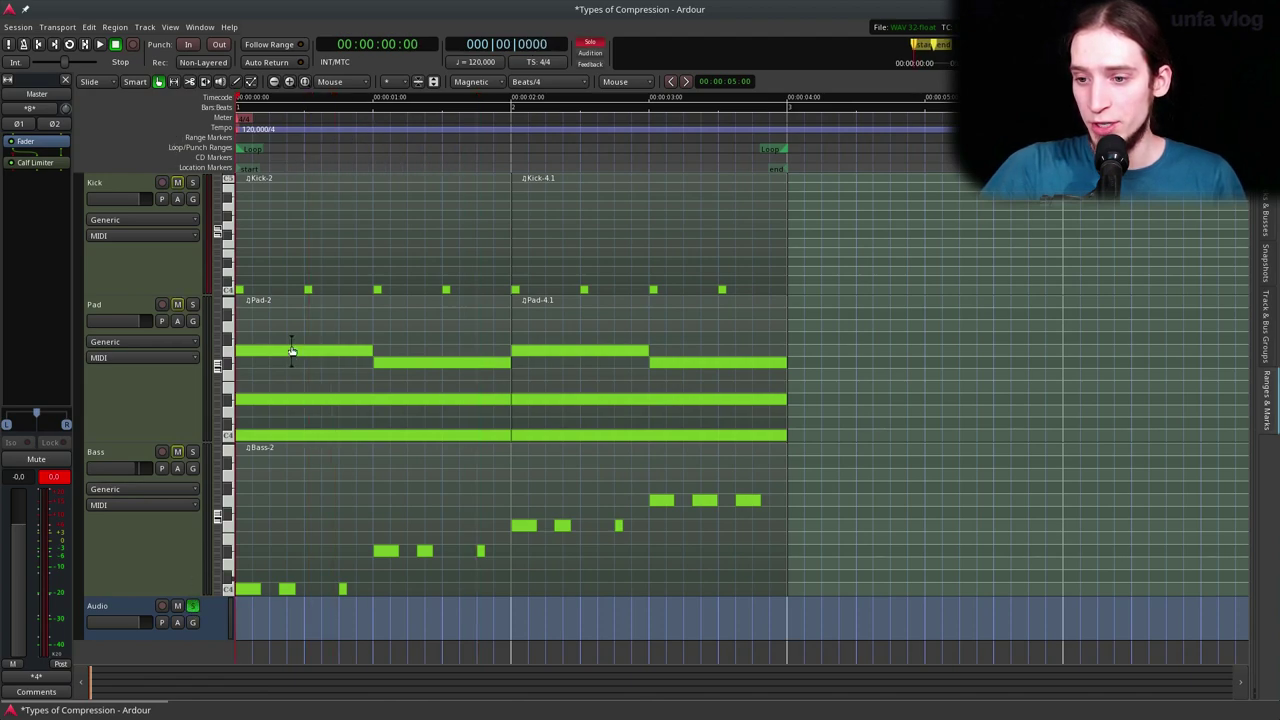
{"action": "left_click", "coordinate": [161, 607]}
{"action": "key", "text": "shift+r"}
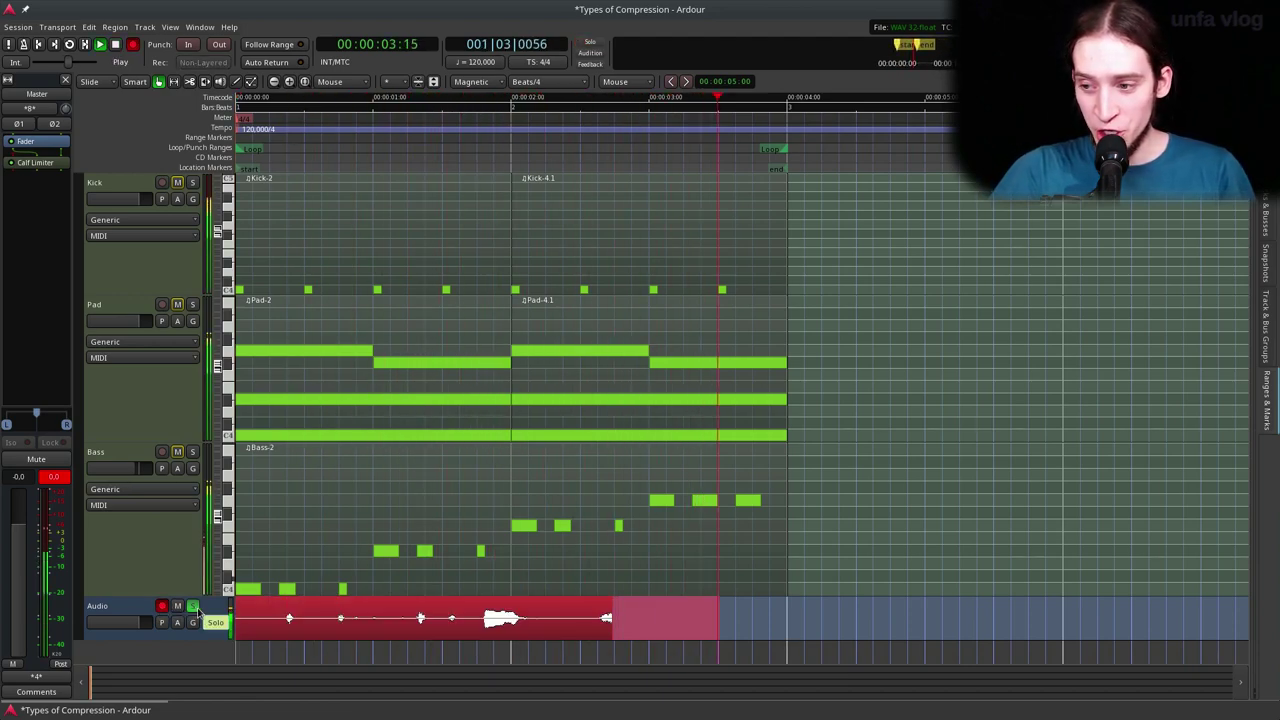
{"action": "left_click", "coordinate": [193, 606]}
{"action": "key", "text": "space"}
Set the Audio track's Calf Deesser threshold to -28.2 dBFS while looping the new recording.
{"action": "scroll", "coordinate": [250, 187], "scroll_direction": "down", "scroll_amount": 2}
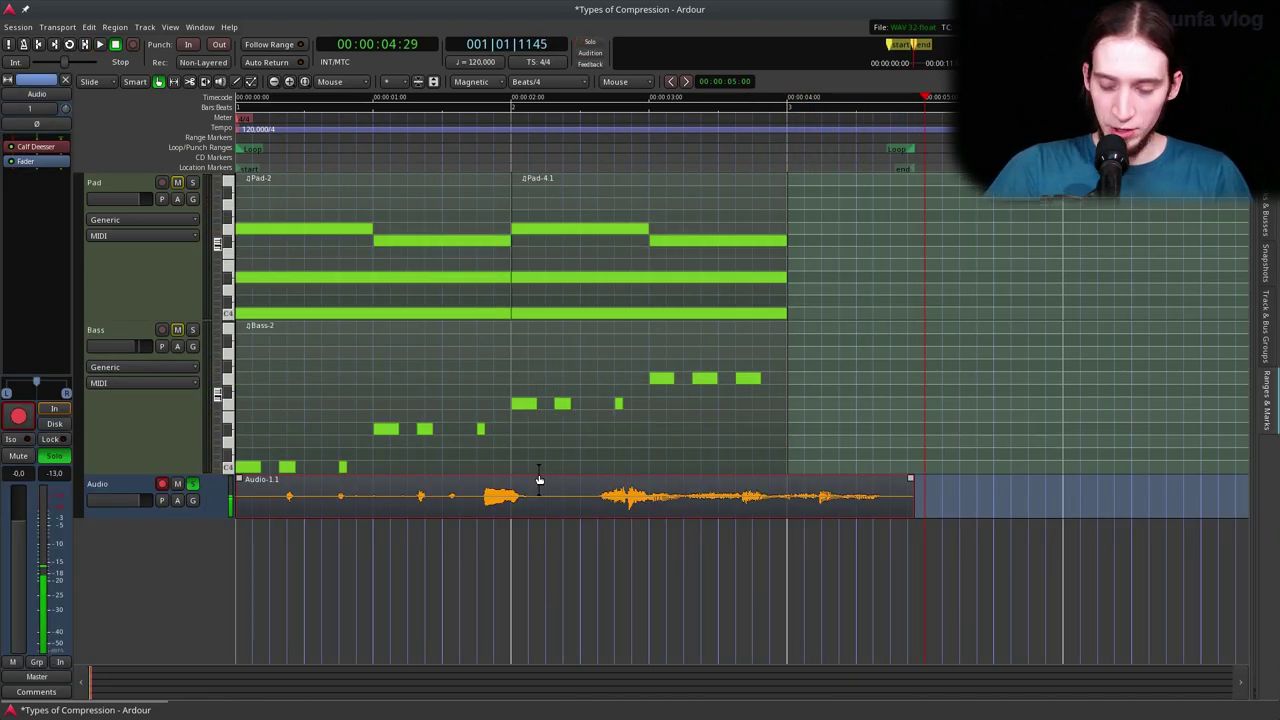
{"action": "double_click", "coordinate": [35, 146]}
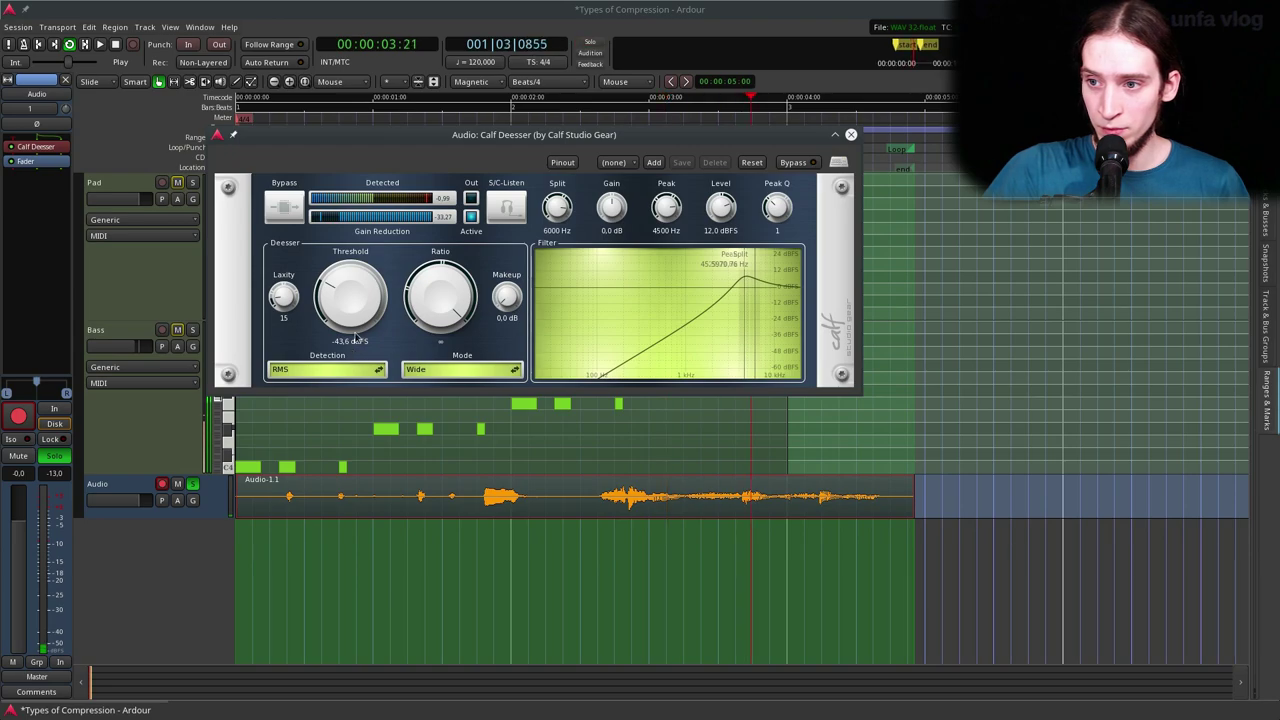
{"action": "left_click_drag", "start_coordinate": [353, 335], "coordinate": [356, 295]}
{"action": "key", "text": "space"}
Listen to the Deesser's sidechain signal in the loop, switch back to the processed sound, and close the plugin.
{"action": "left_click", "coordinate": [507, 210]}
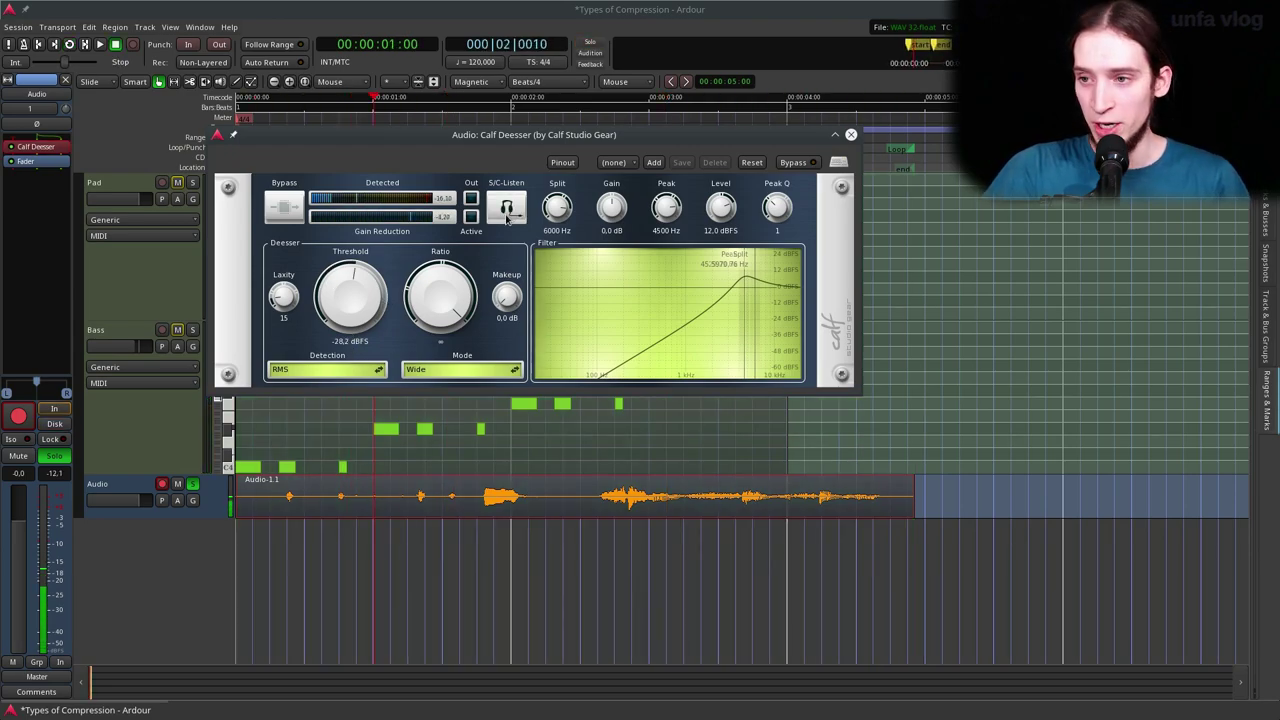
{"action": "key", "text": "space"}
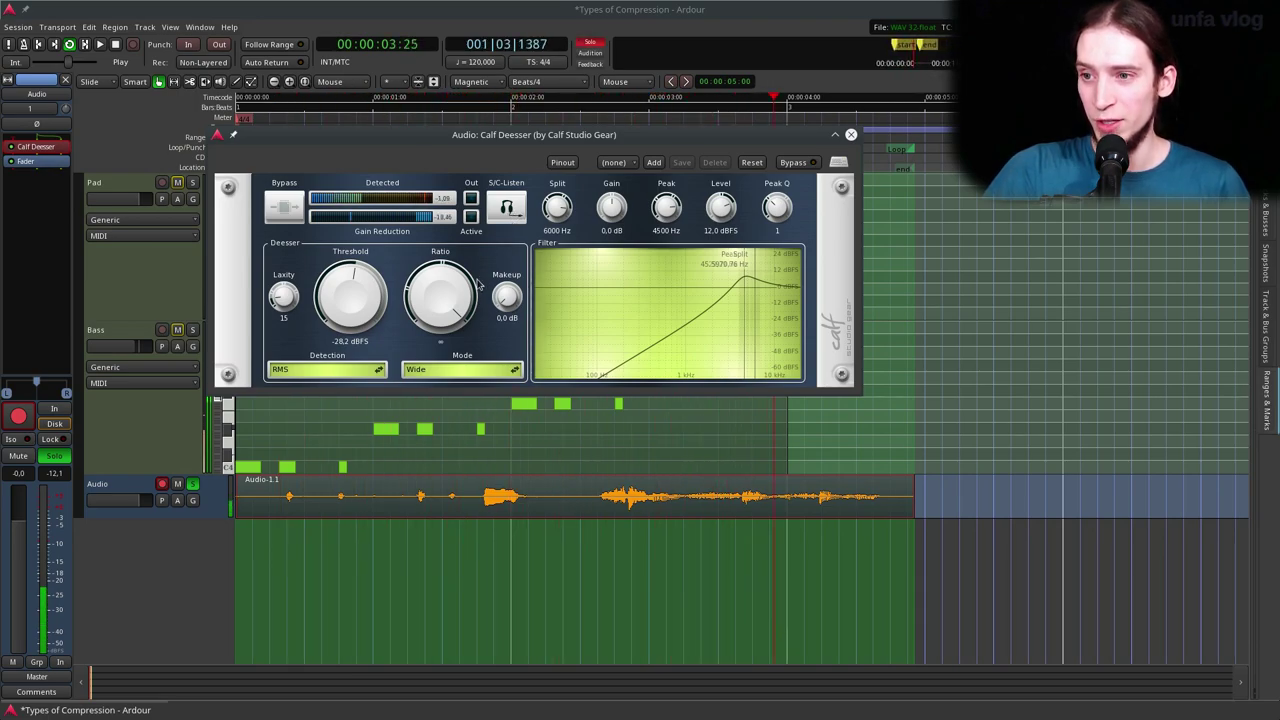
{"action": "left_click", "coordinate": [503, 213]}
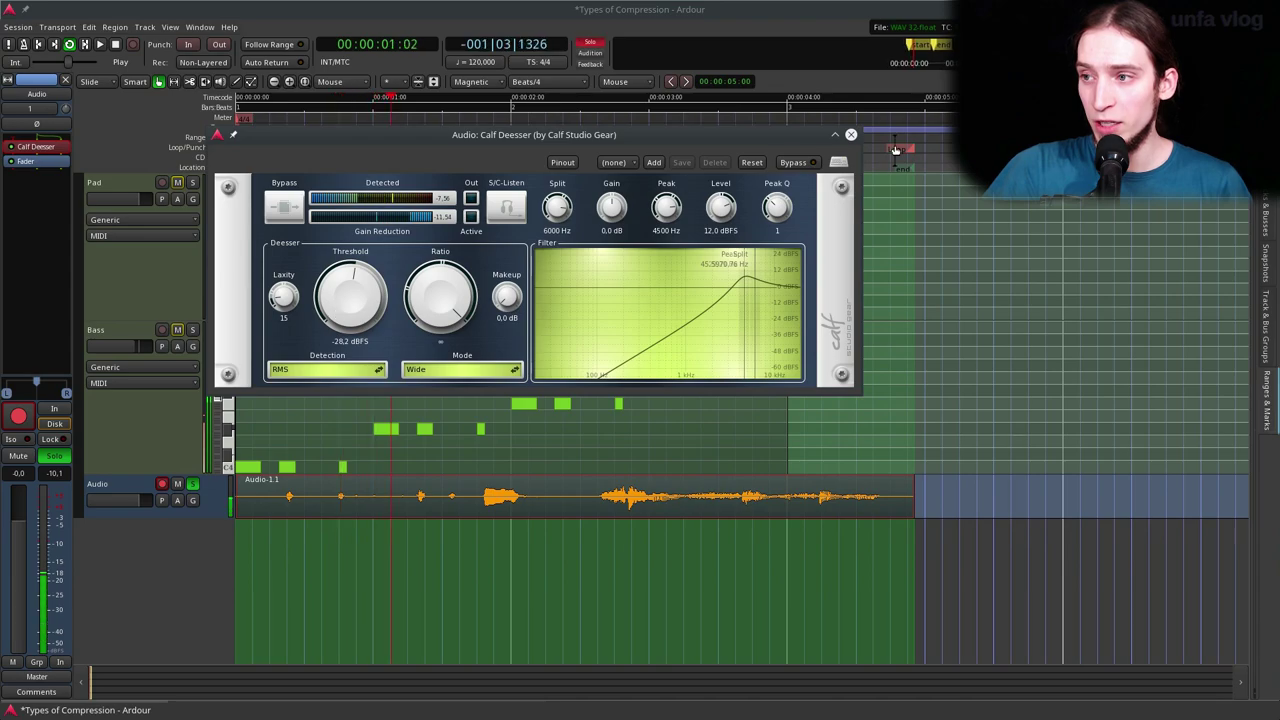
{"action": "left_click", "coordinate": [851, 134]}
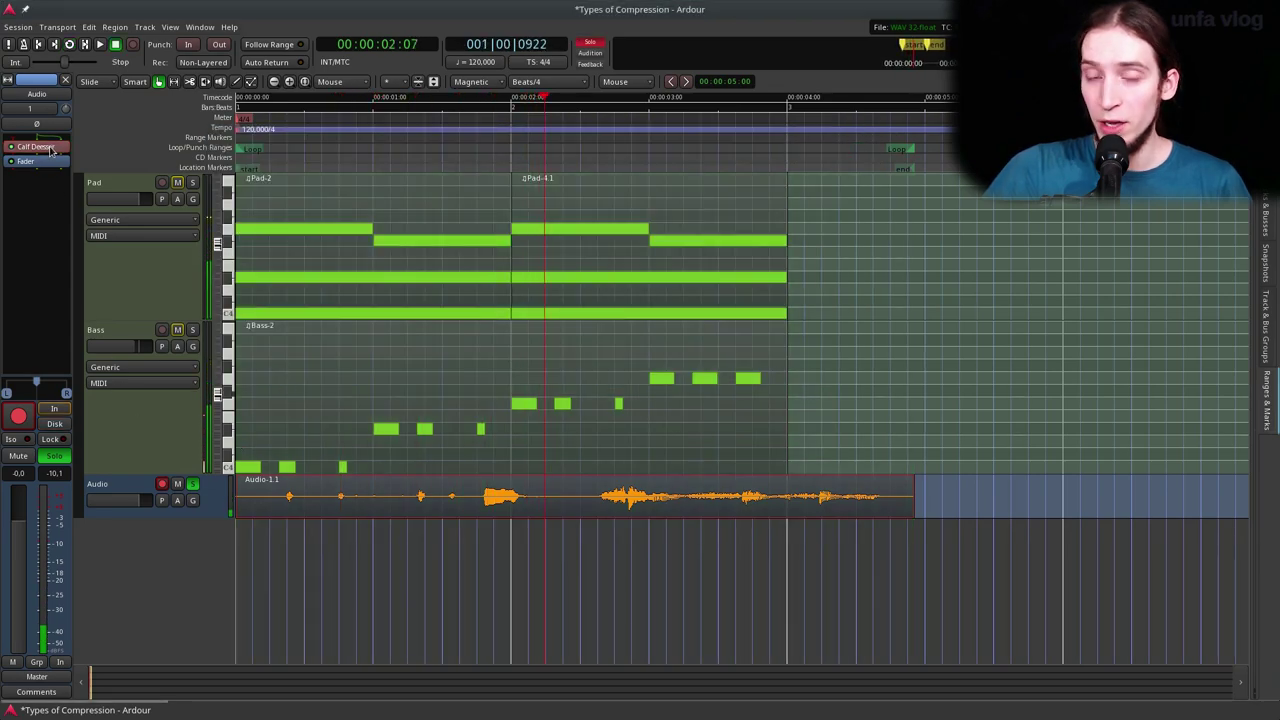
Replace the Deesser on the Audio track with the Calf Sidechain Compressor (LV2).
{"action": "right_click", "coordinate": [50, 148]}
{"action": "left_click", "coordinate": [75, 366]}
{"action": "right_click", "coordinate": [57, 141]}
{"action": "mouse_move", "coordinate": [100, 144]}
{"action": "mouse_move", "coordinate": [215, 144]}
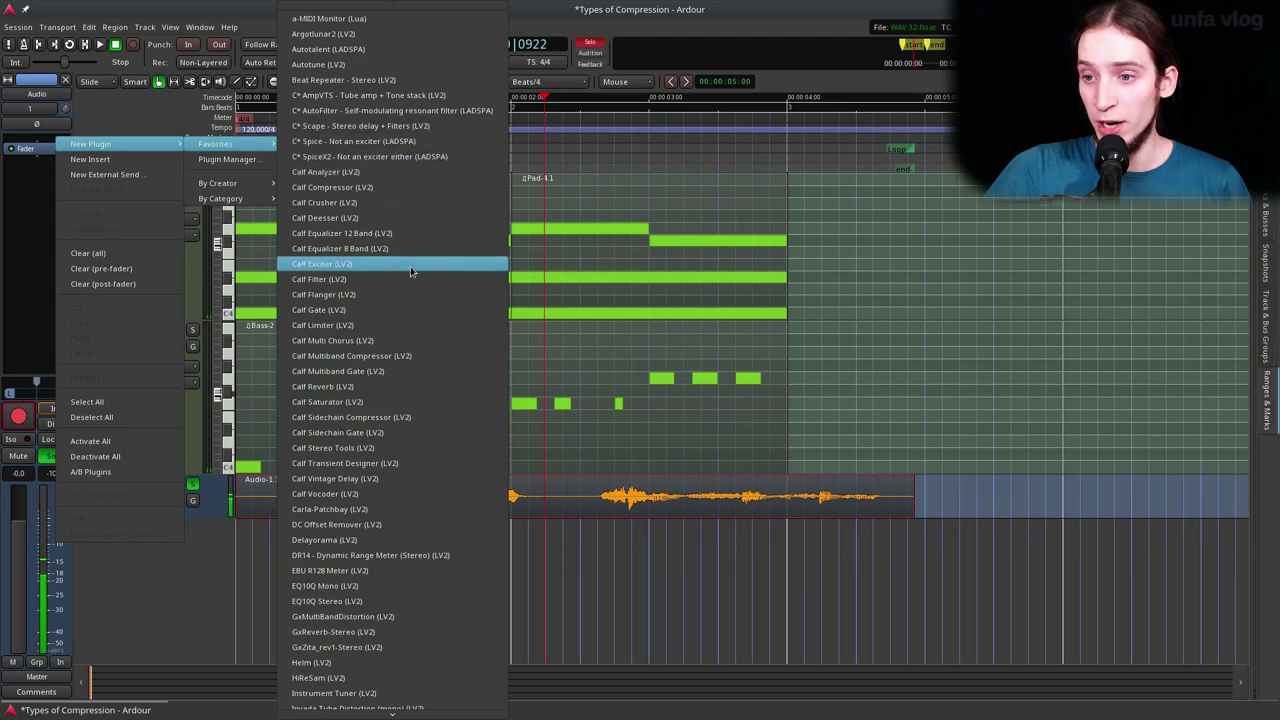
{"action": "left_click", "coordinate": [401, 419]}
{"action": "left_click_drag", "start_coordinate": [207, 280], "coordinate": [211, 189]}
Set the compressor's sidechain filter to Deesser wide (F1:Bell / F2:HP) and briefly monitor the sidechain signal during playback.
{"action": "key", "text": "space"}
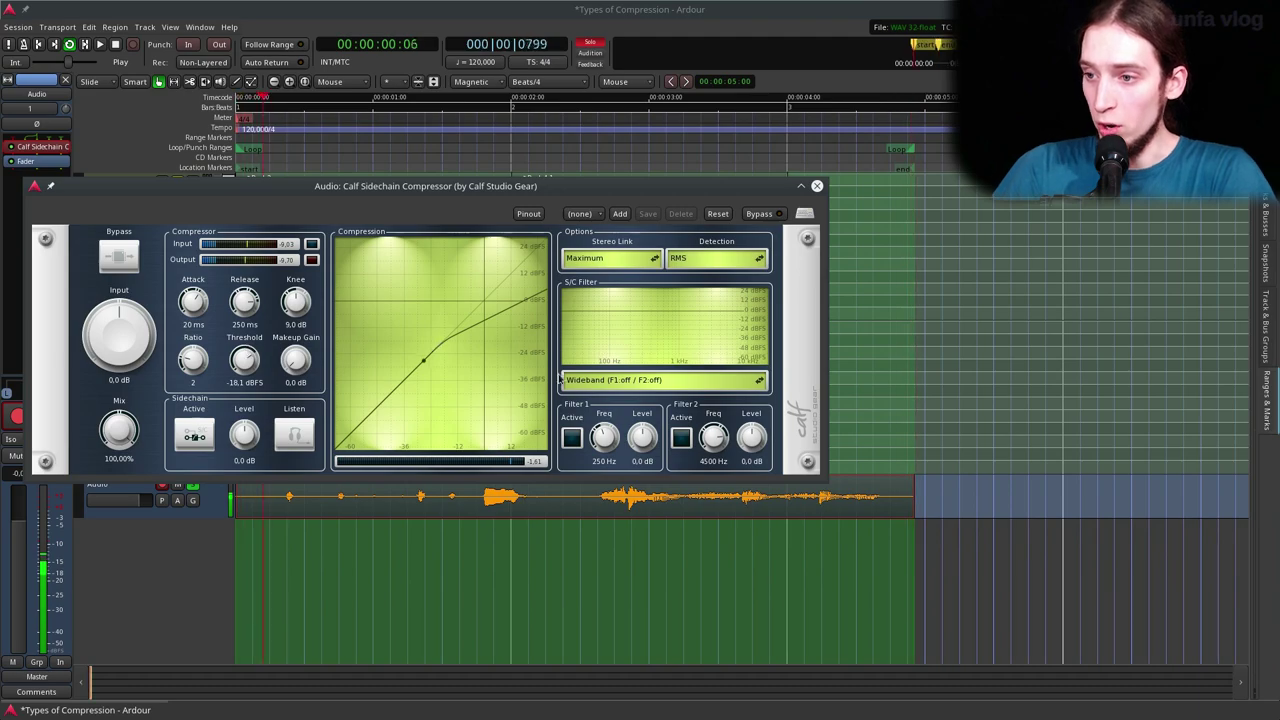
{"action": "left_click", "coordinate": [660, 380]}
{"action": "left_click", "coordinate": [642, 400]}
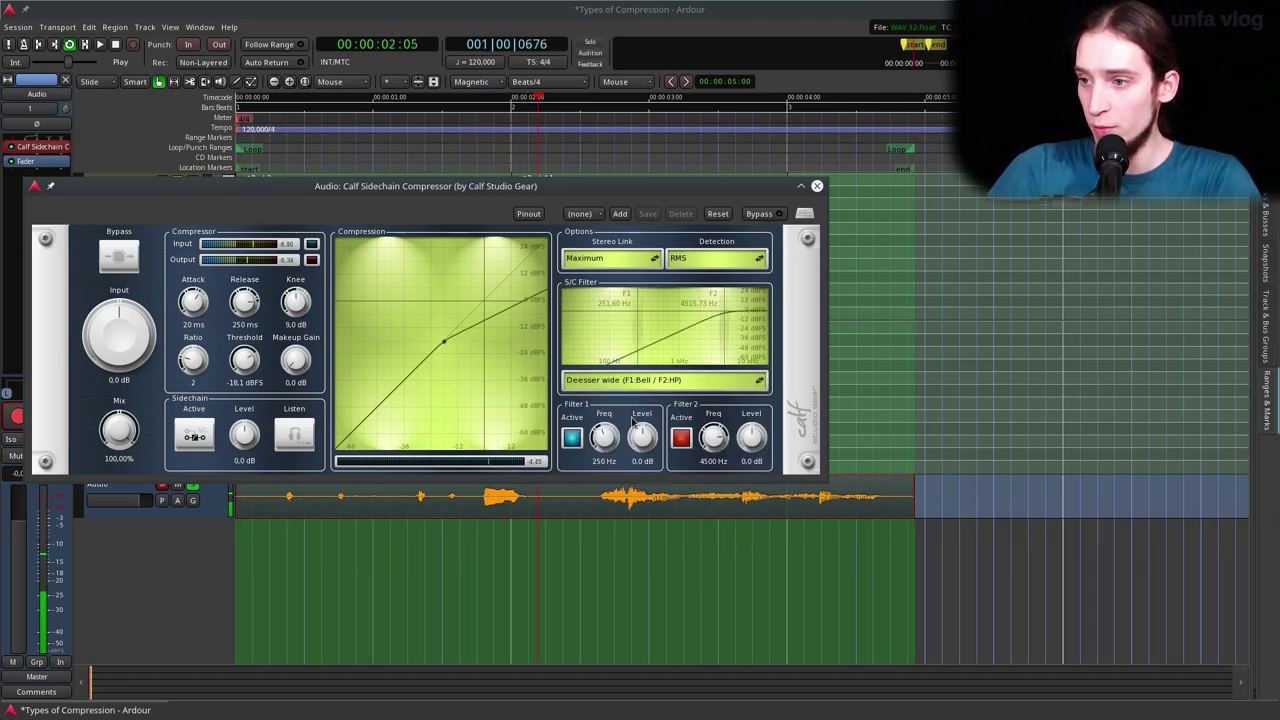
{"action": "left_click", "coordinate": [295, 435]}
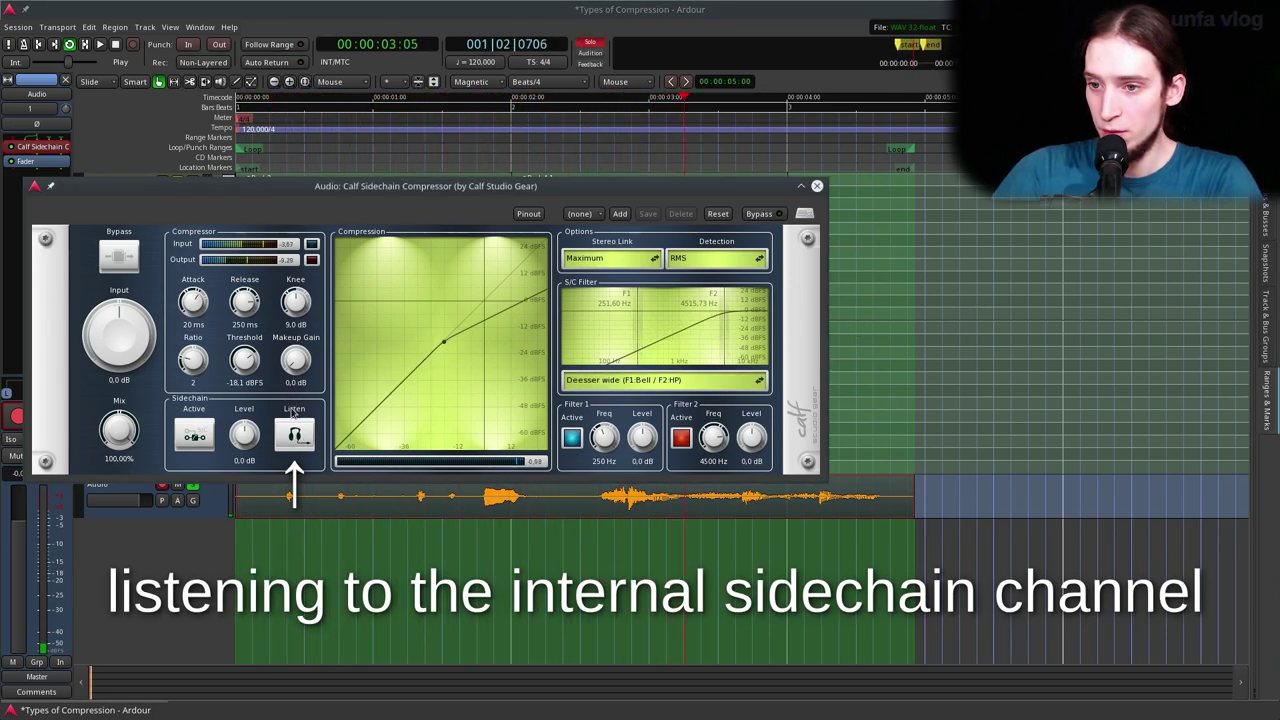
{"action": "left_click", "coordinate": [294, 428]}
Set the compressor's ratio to 5.755, threshold to -40.9 dBFS, attack to 10.097 ms and release to 29.171 ms, and stop playback.
{"action": "left_click_drag", "start_coordinate": [193, 360], "coordinate": [205, 312]}
{"action": "left_click_drag", "start_coordinate": [245, 369], "coordinate": [240, 430]}
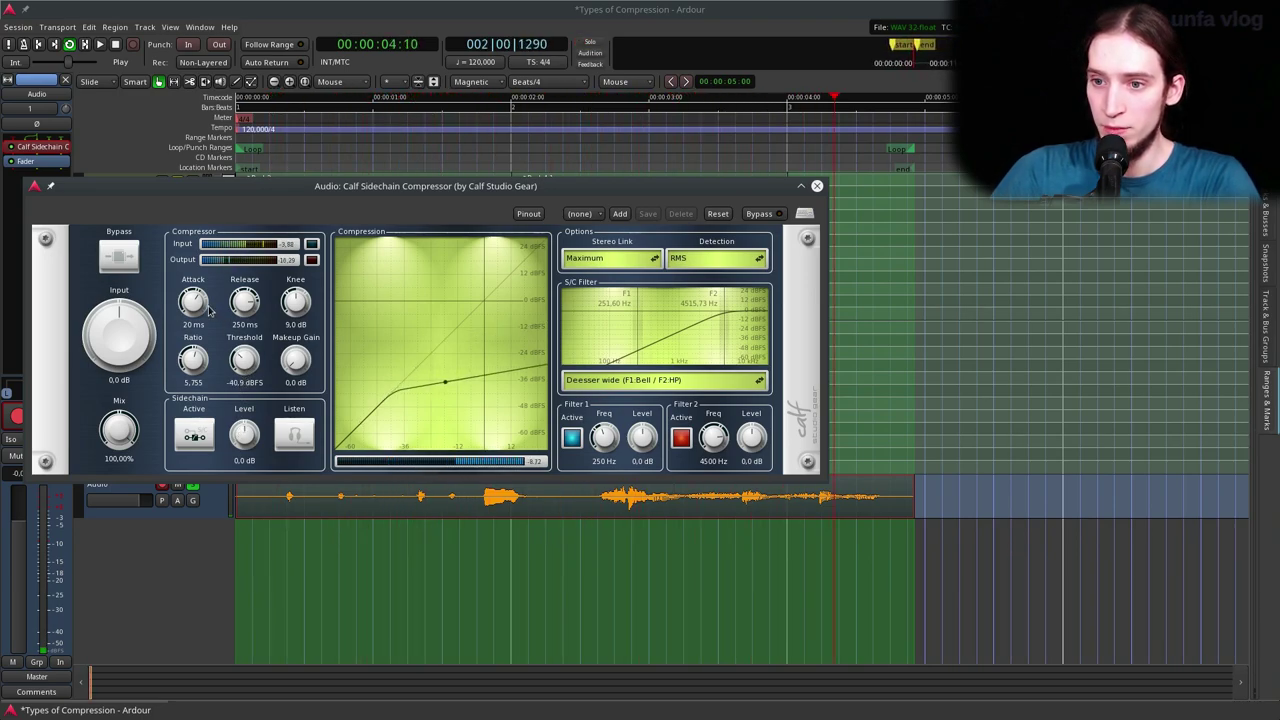
{"action": "key", "text": "Escape"}
{"action": "key", "text": "space"}
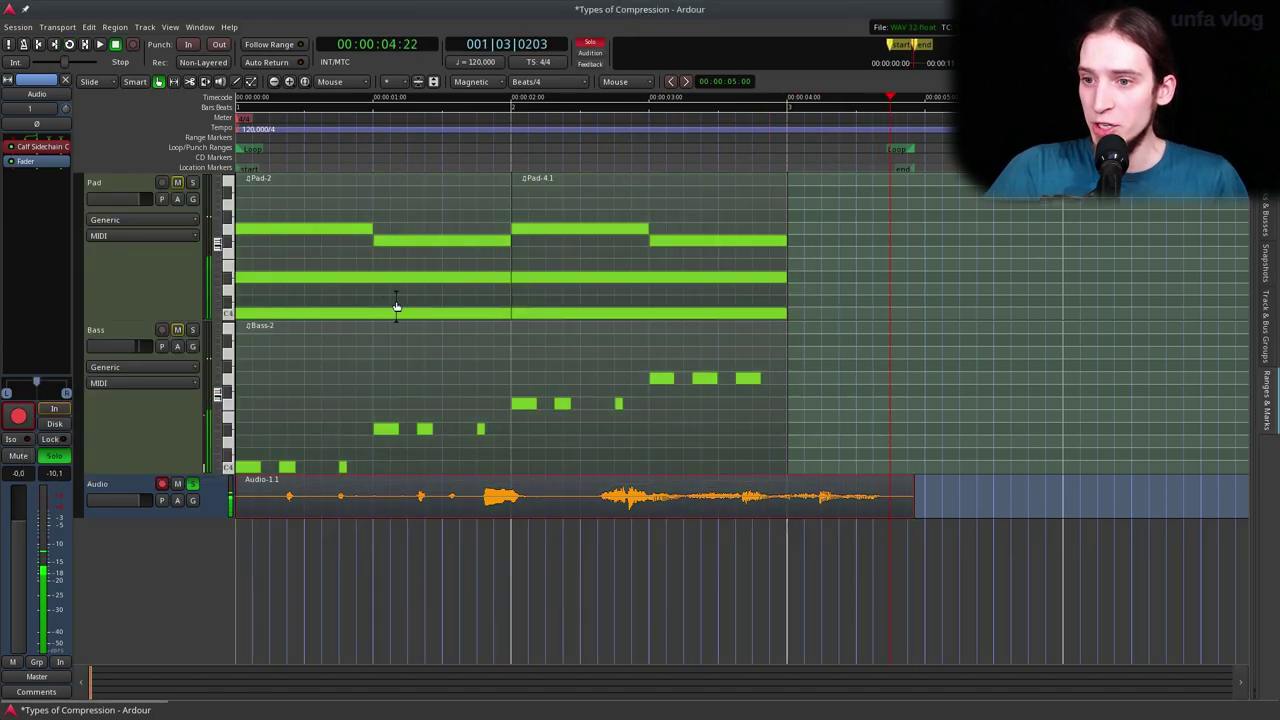
{"action": "double_click", "coordinate": [33, 149]}
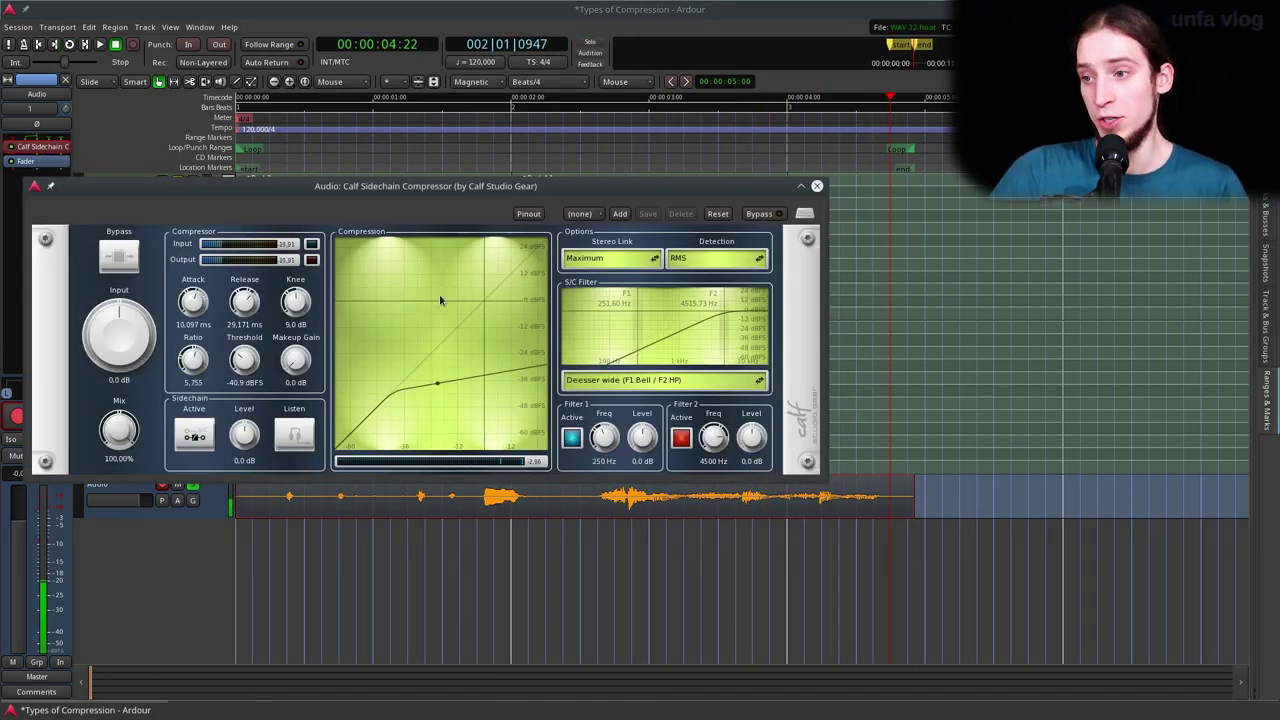